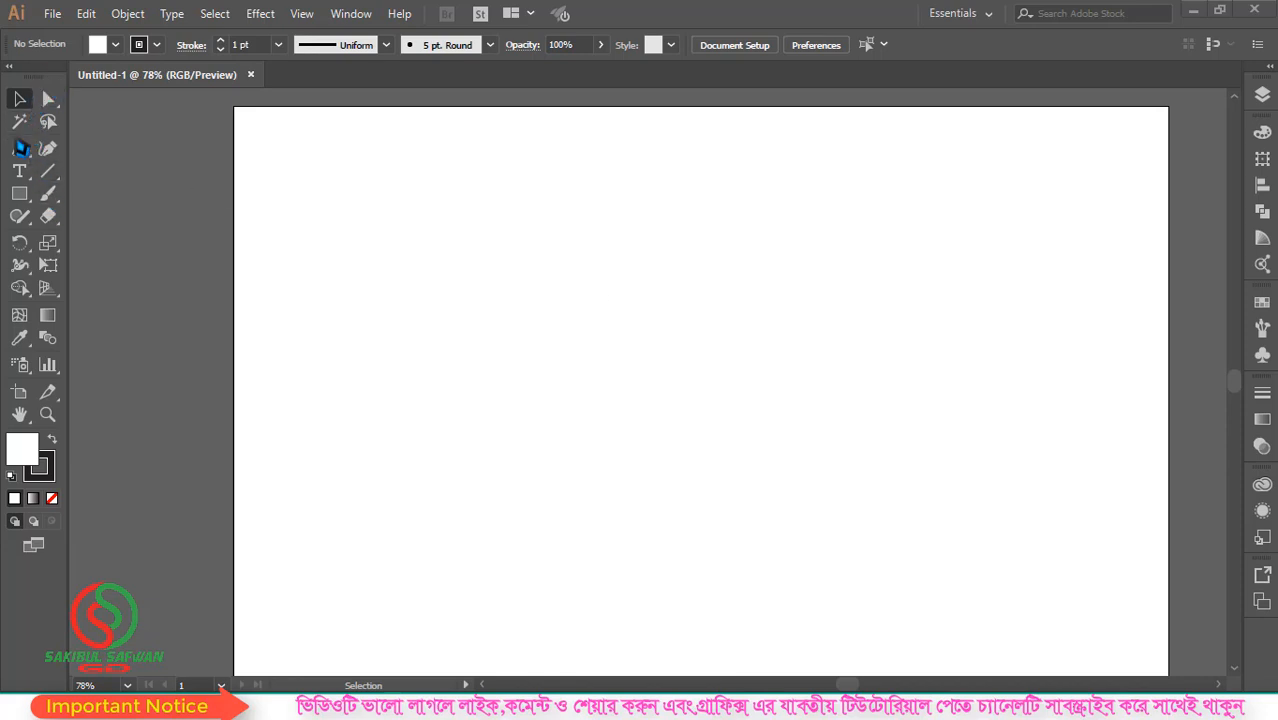
# Step: Activate the Pen tool and detach its tool group as a floating panel near the artboard's upper-right corner
pyautogui.moveTo(20, 152)
pyautogui.mouseDown()
pyautogui.moveTo(74, 165)
pyautogui.moveTo(20, 153)
pyautogui.mouseUp()
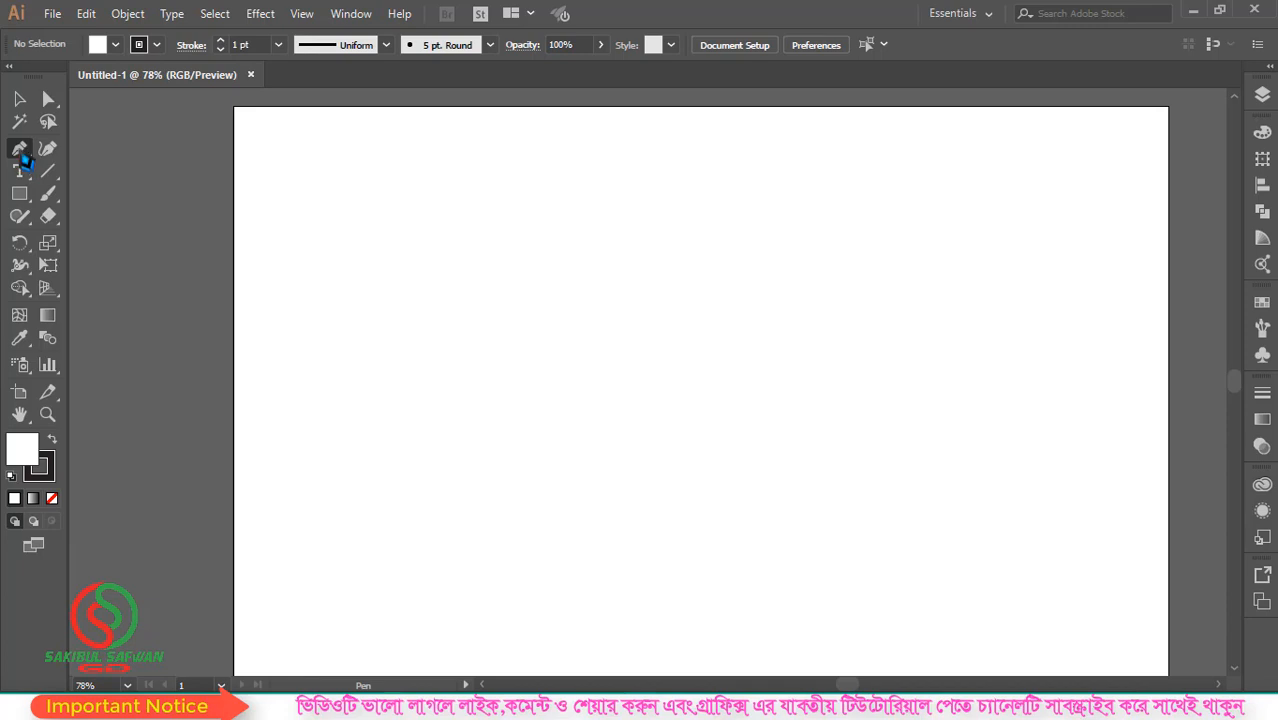
pyautogui.click(22, 152)
pyautogui.click(48, 100)
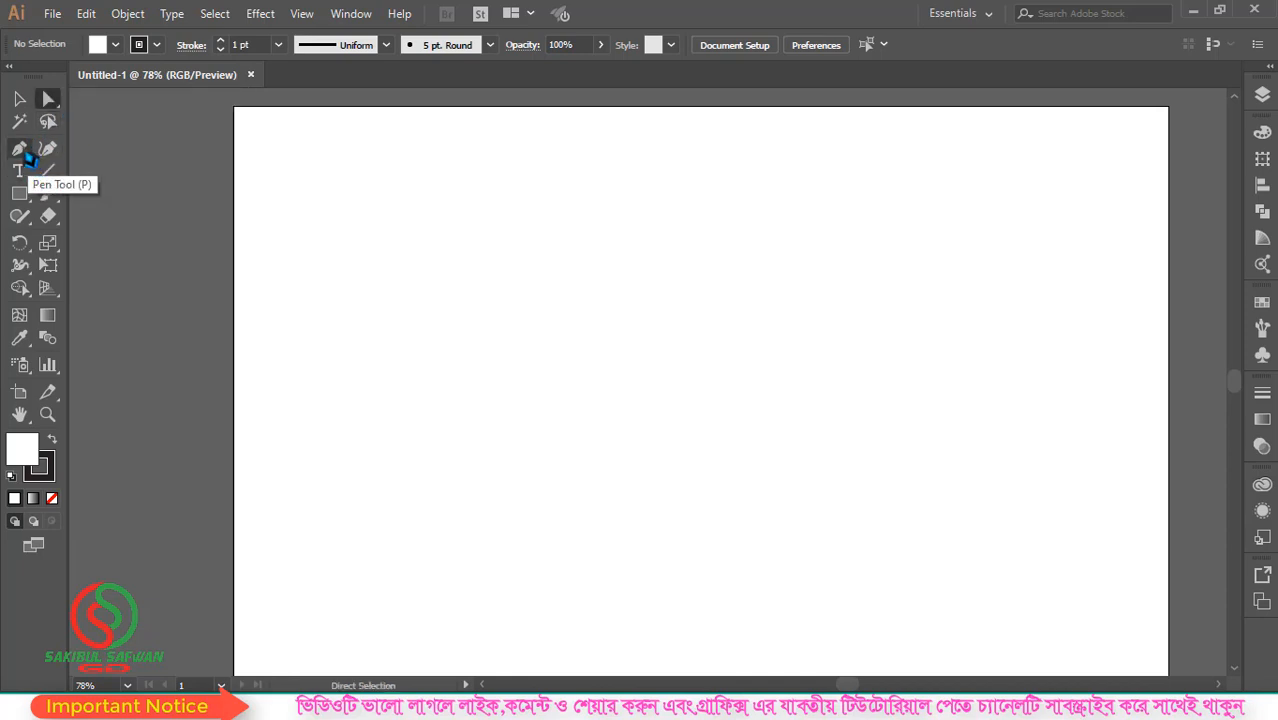
pyautogui.click(29, 155)
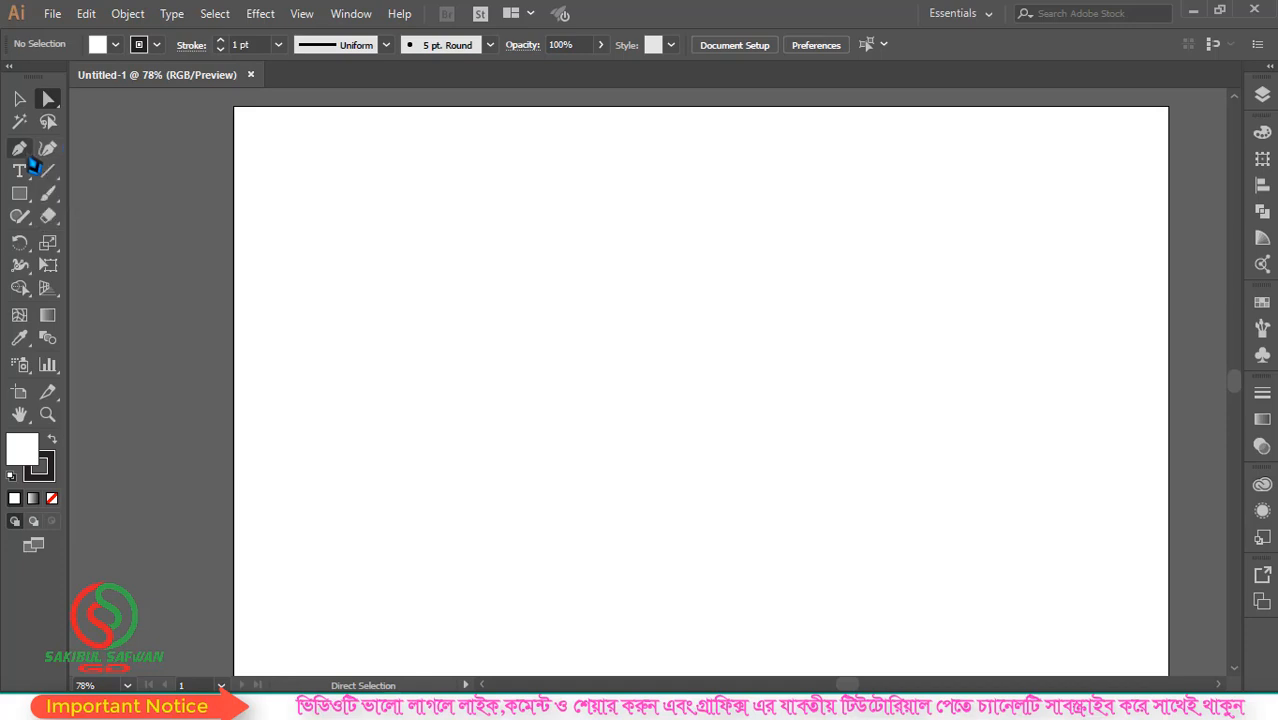
pyautogui.click(29, 157)
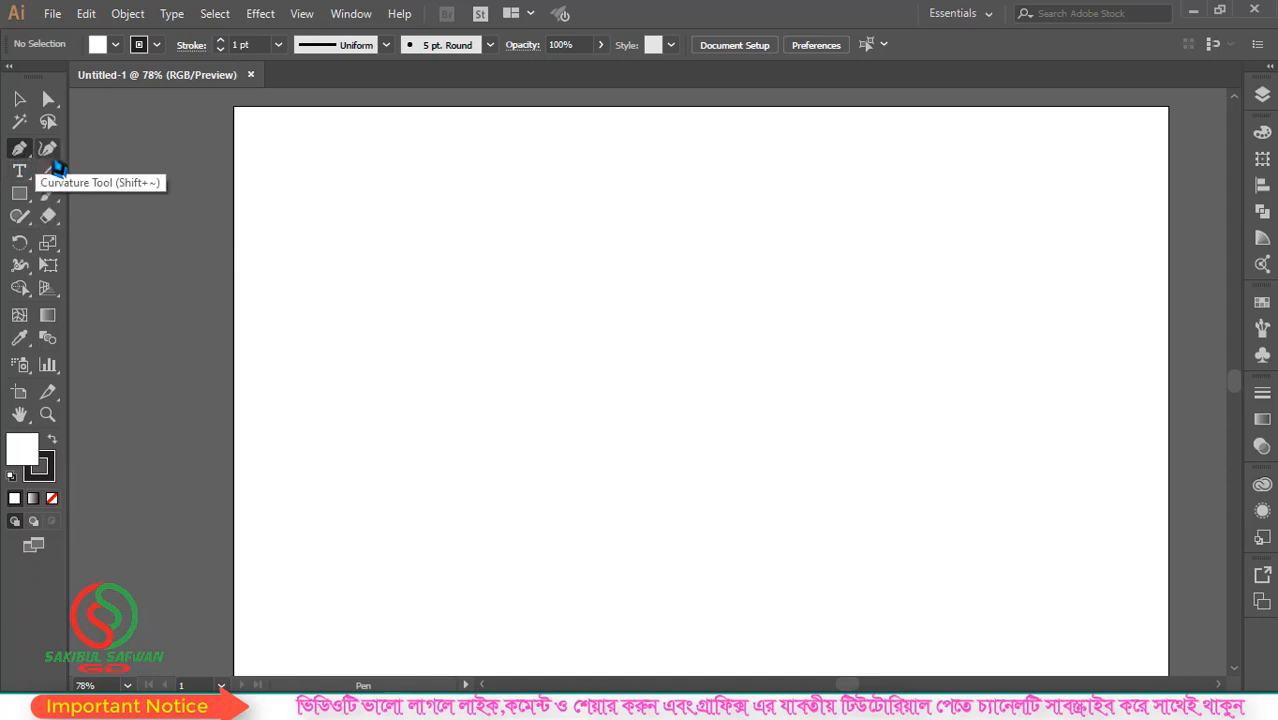
pyautogui.click(19, 148)
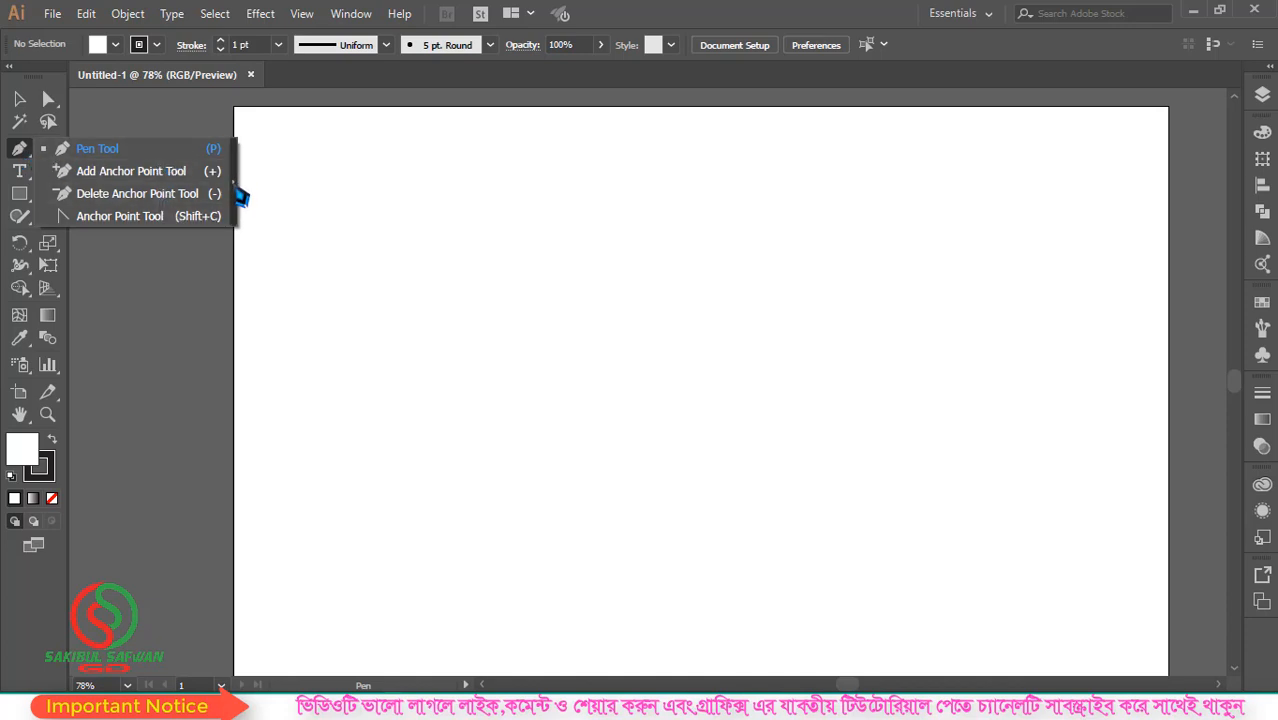
pyautogui.click(235, 188)
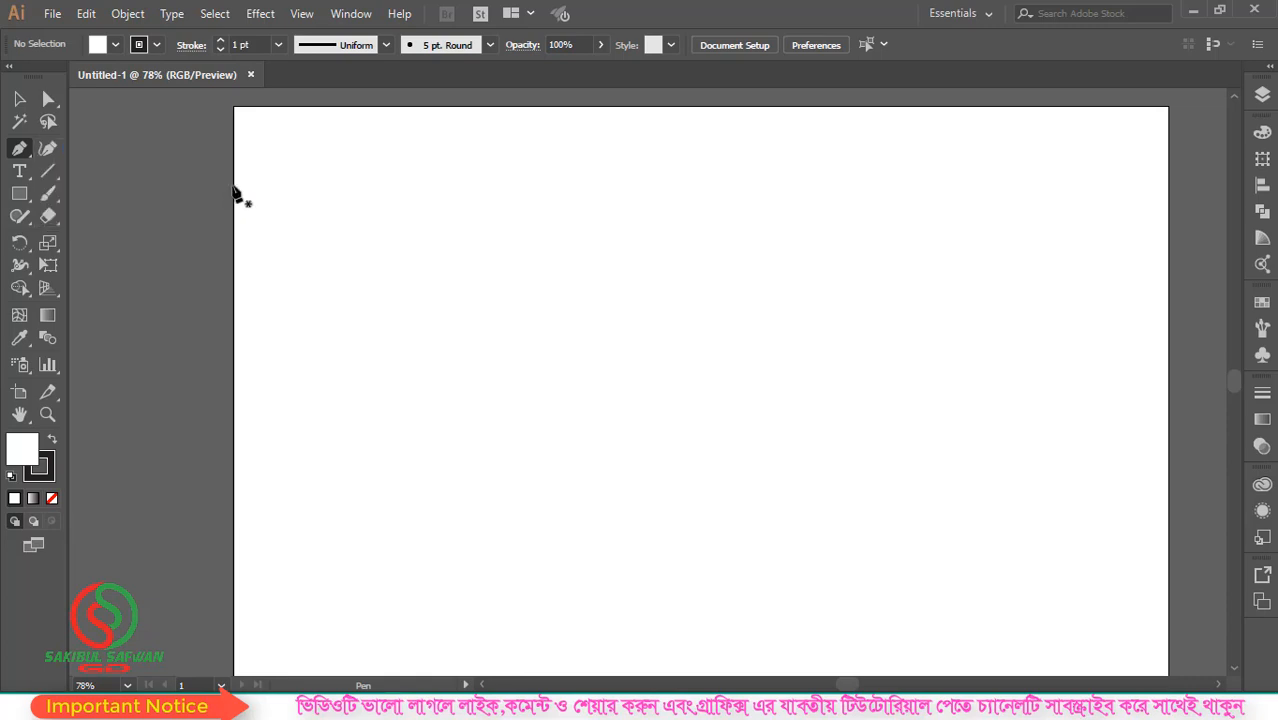
pyautogui.moveTo(96, 169); pyautogui.dragTo(1013, 197)
pyautogui.moveTo(716, 262); pyautogui.dragTo(622, 261)
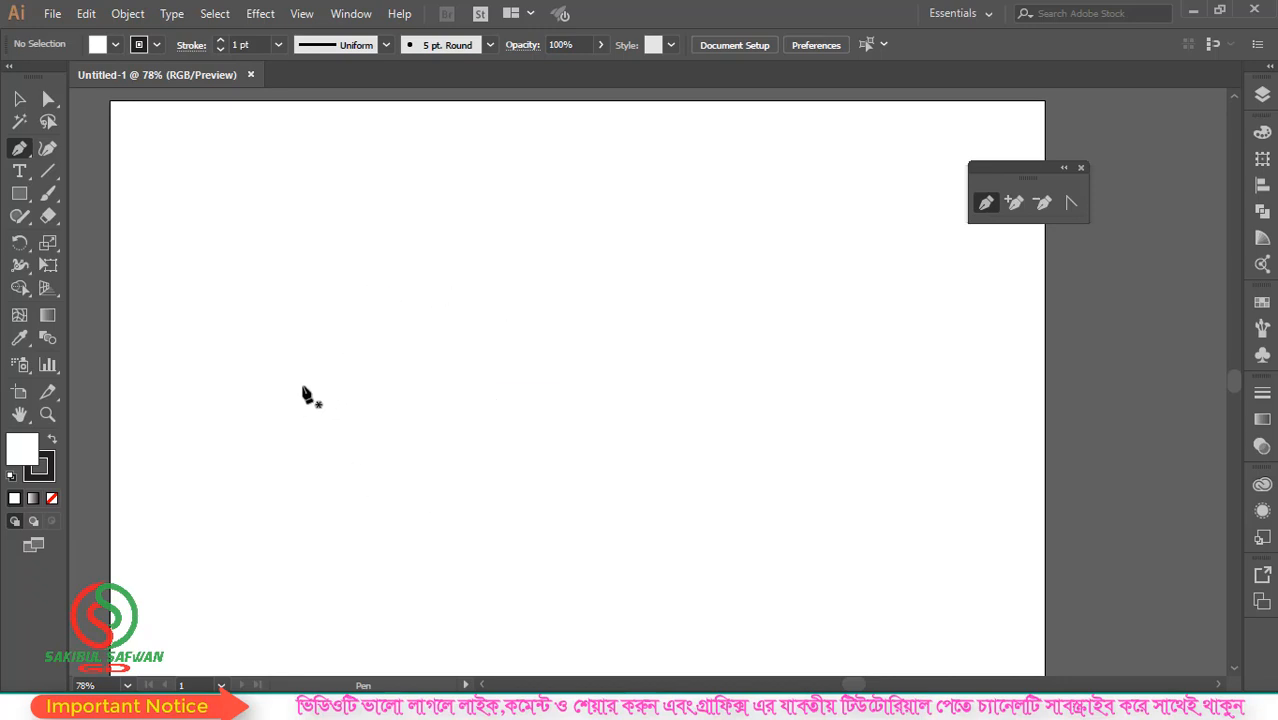
# Step: Draw a closed Pen path with a curved upper outline and two straight lower edges on the artboard
pyautogui.click(302, 385)
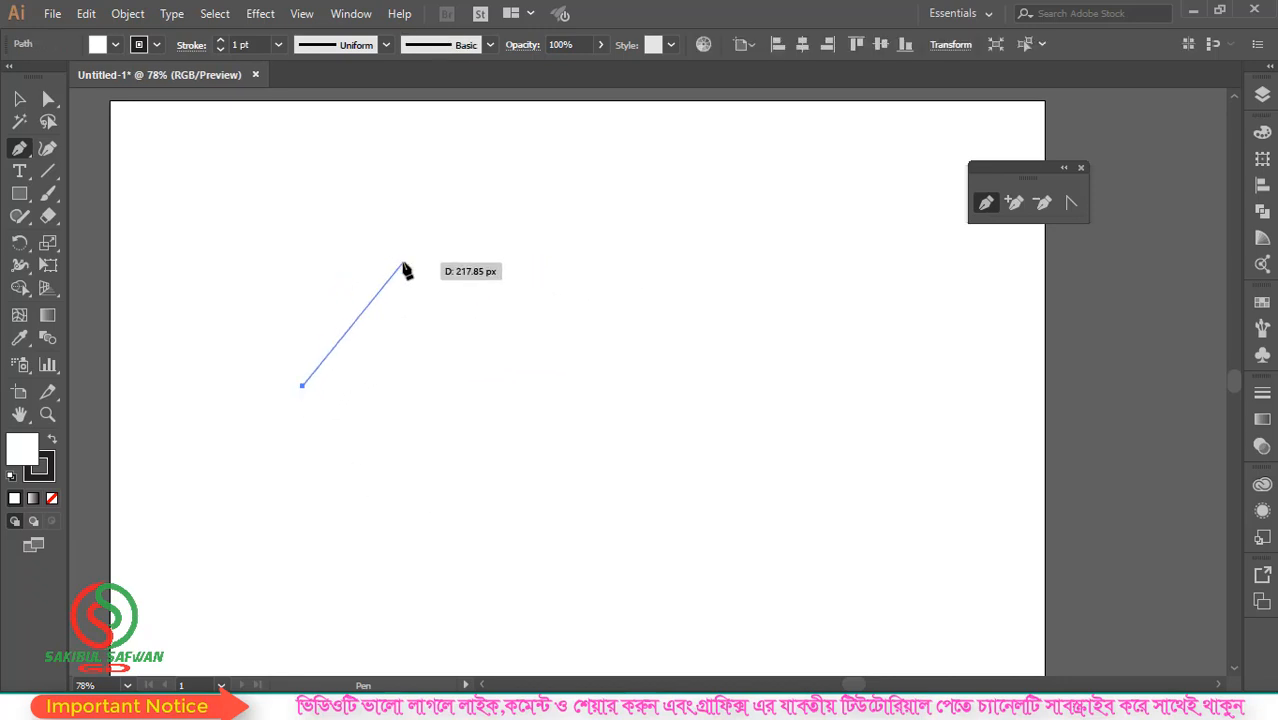
pyautogui.moveTo(402, 262); pyautogui.dragTo(552, 222)
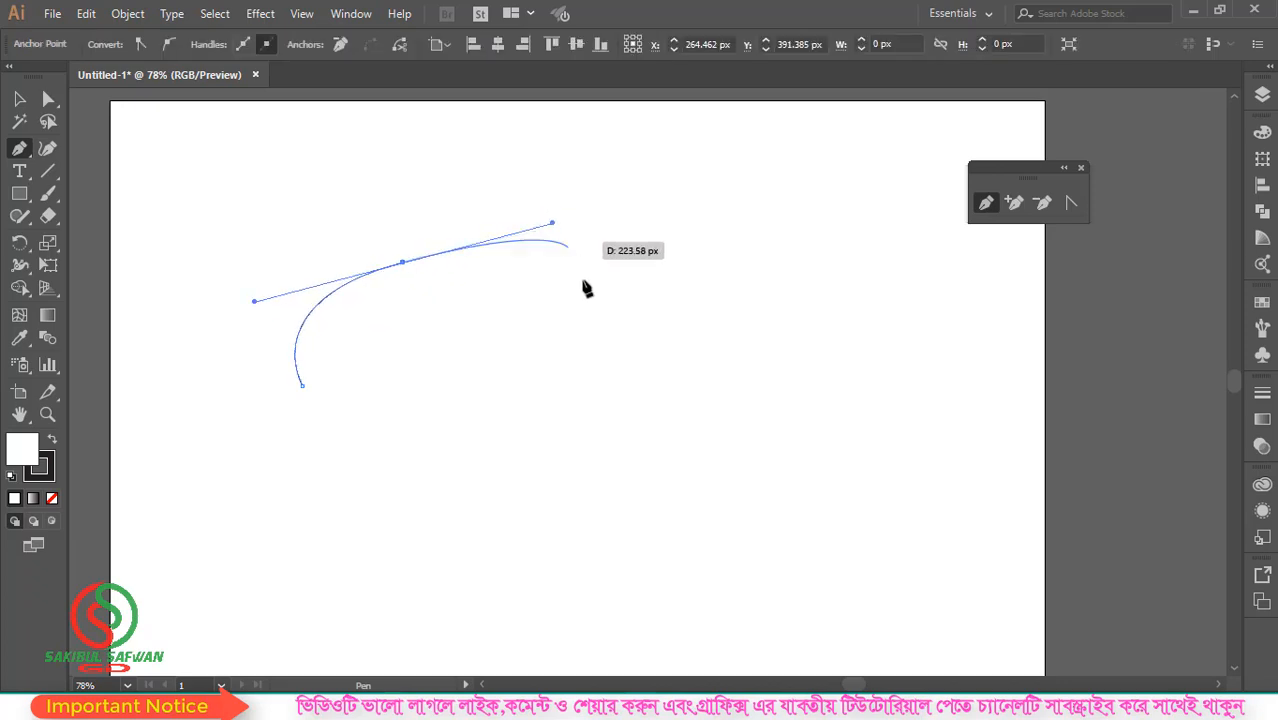
pyautogui.click(520, 377)
pyautogui.click(383, 478)
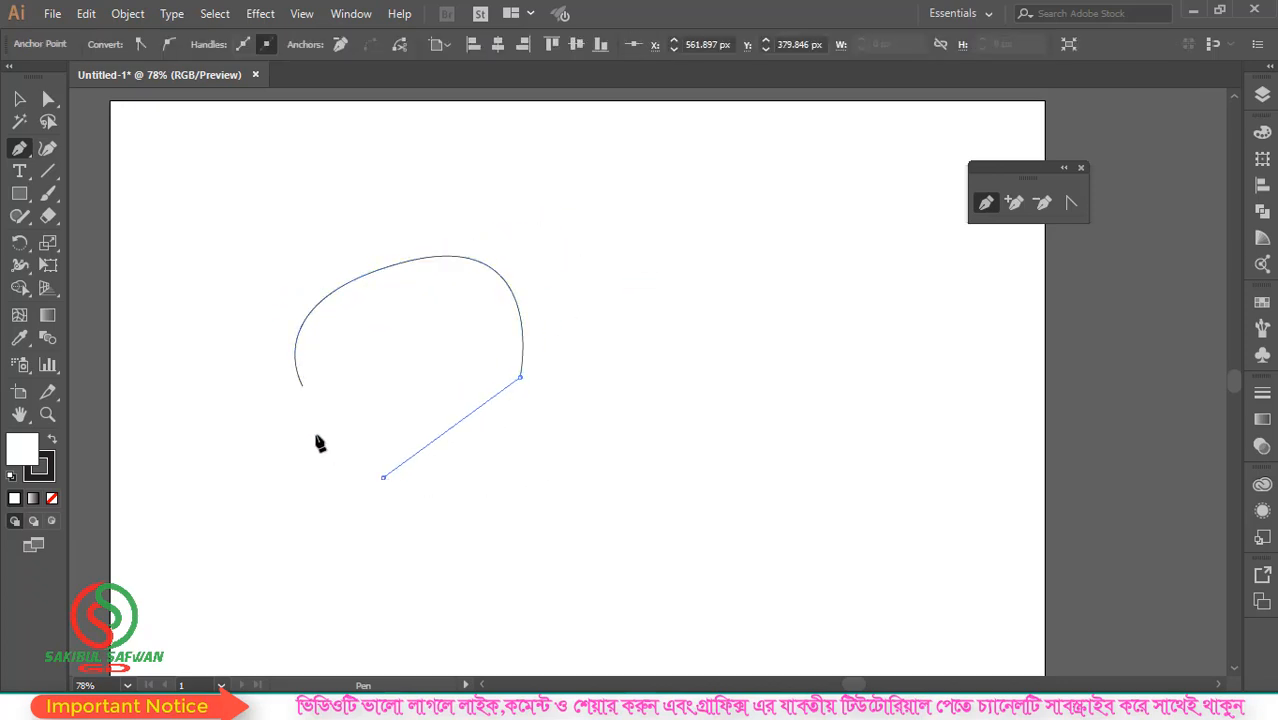
pyautogui.click(303, 387)
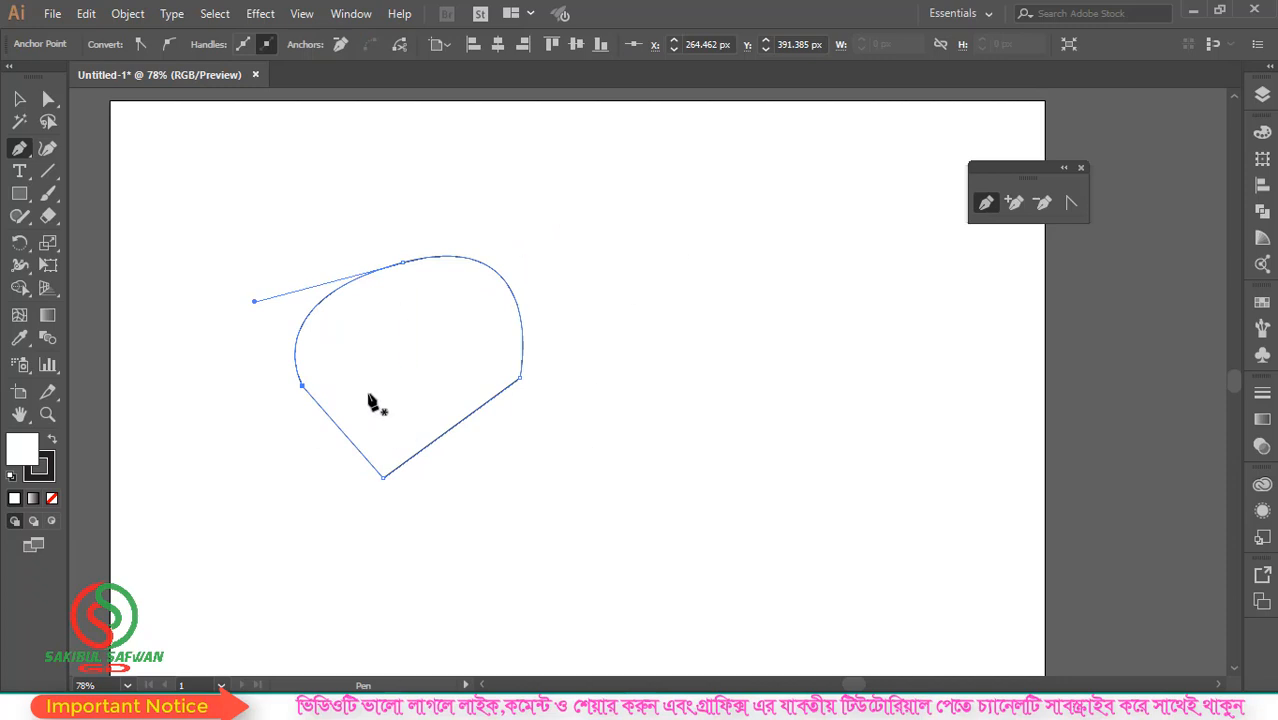
# Step: Set the fill color of the closed pen shape to bright red
pyautogui.click(20, 100)
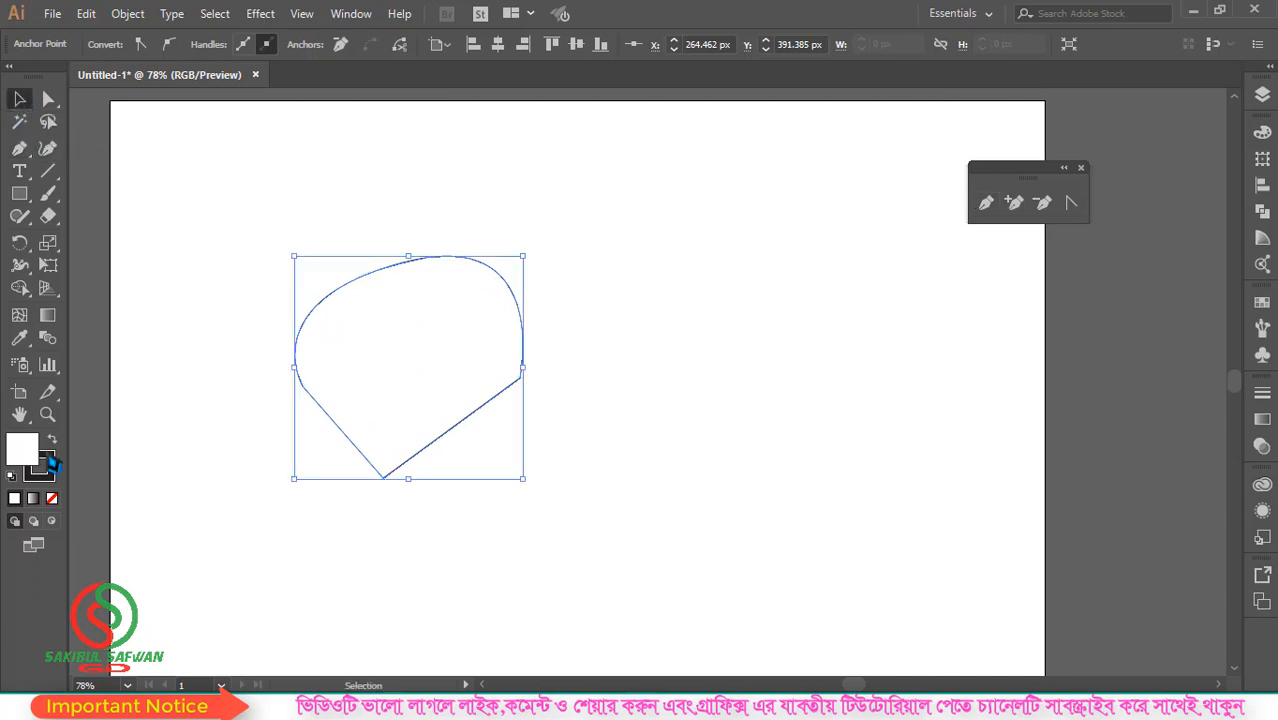
pyautogui.doubleClick(18, 456)
pyautogui.moveTo(893, 262)
pyautogui.mouseDown()
pyautogui.moveTo(924, 250)
pyautogui.moveTo(924, 261)
pyautogui.mouseUp()
pyautogui.click(1129, 257)
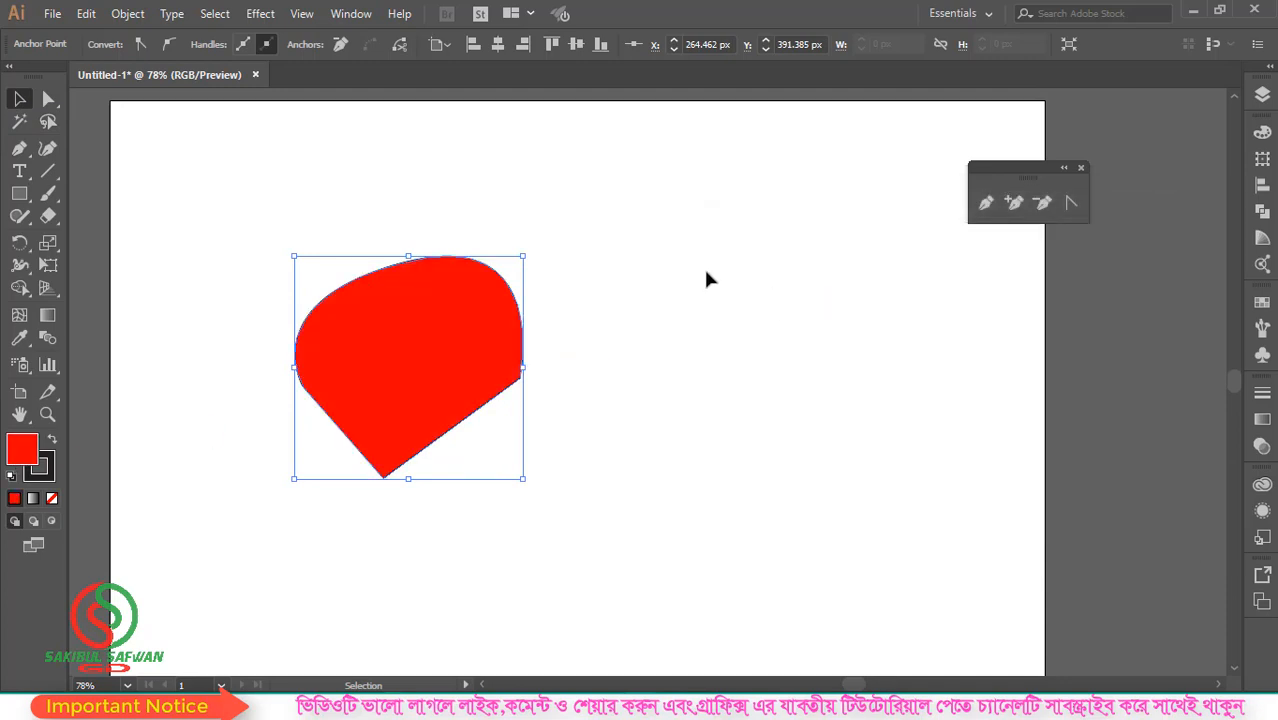
# Step: Move the red shape to the artboard's right half and delete it
pyautogui.click(705, 277)
pyautogui.moveTo(410, 318); pyautogui.dragTo(802, 288)
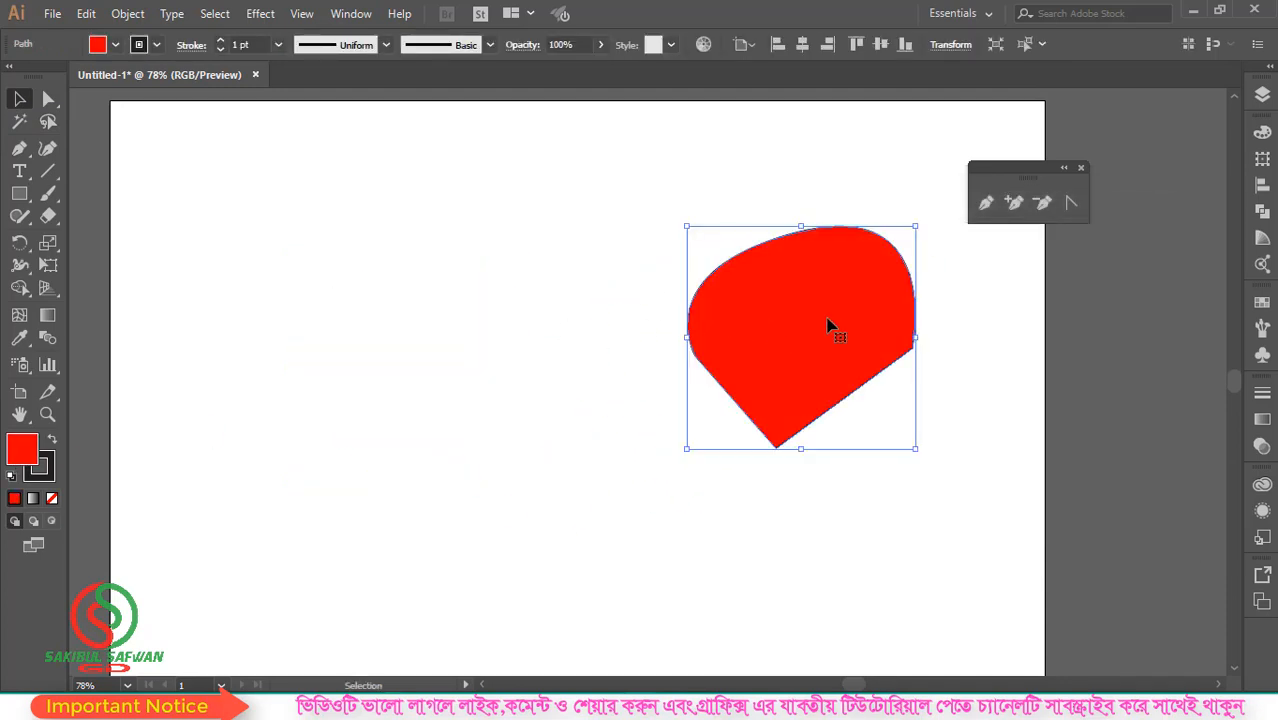
pyautogui.press('Delete')
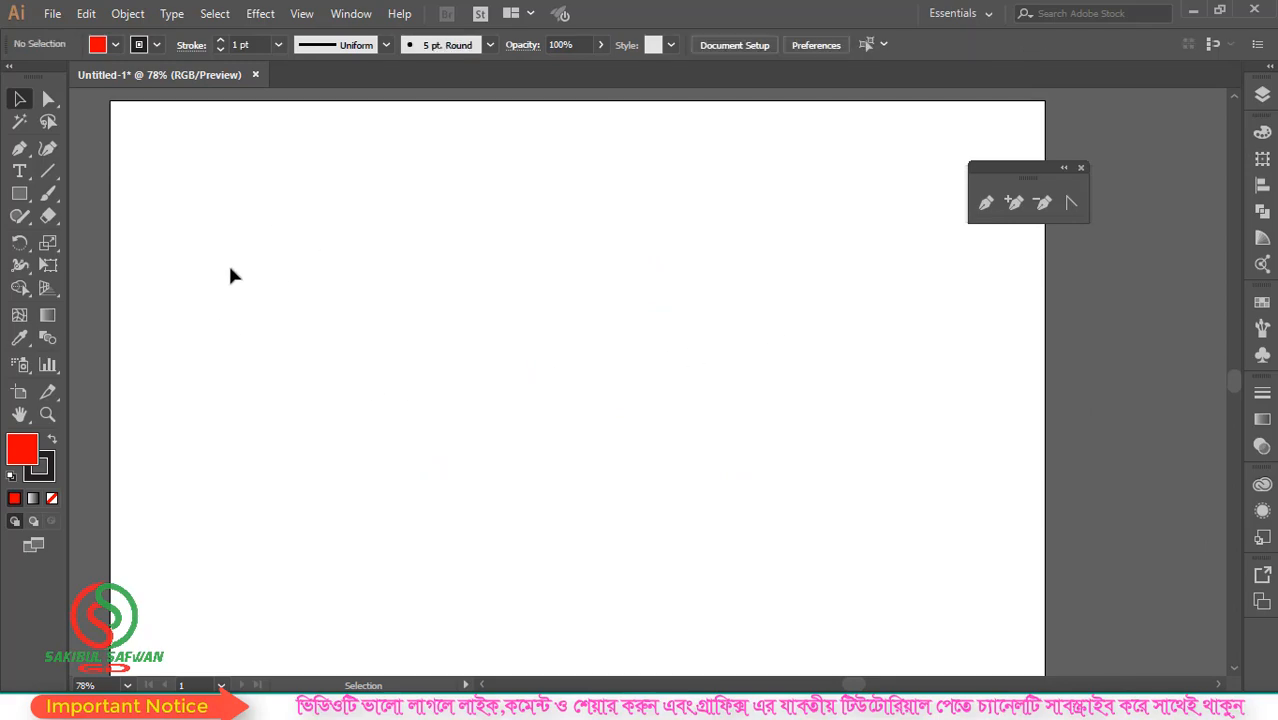
# Step: Switch to the desktop and preview the 54084xfg0710.jpg practice image in Picasa Photo Viewer
pyautogui.click(1193, 10)
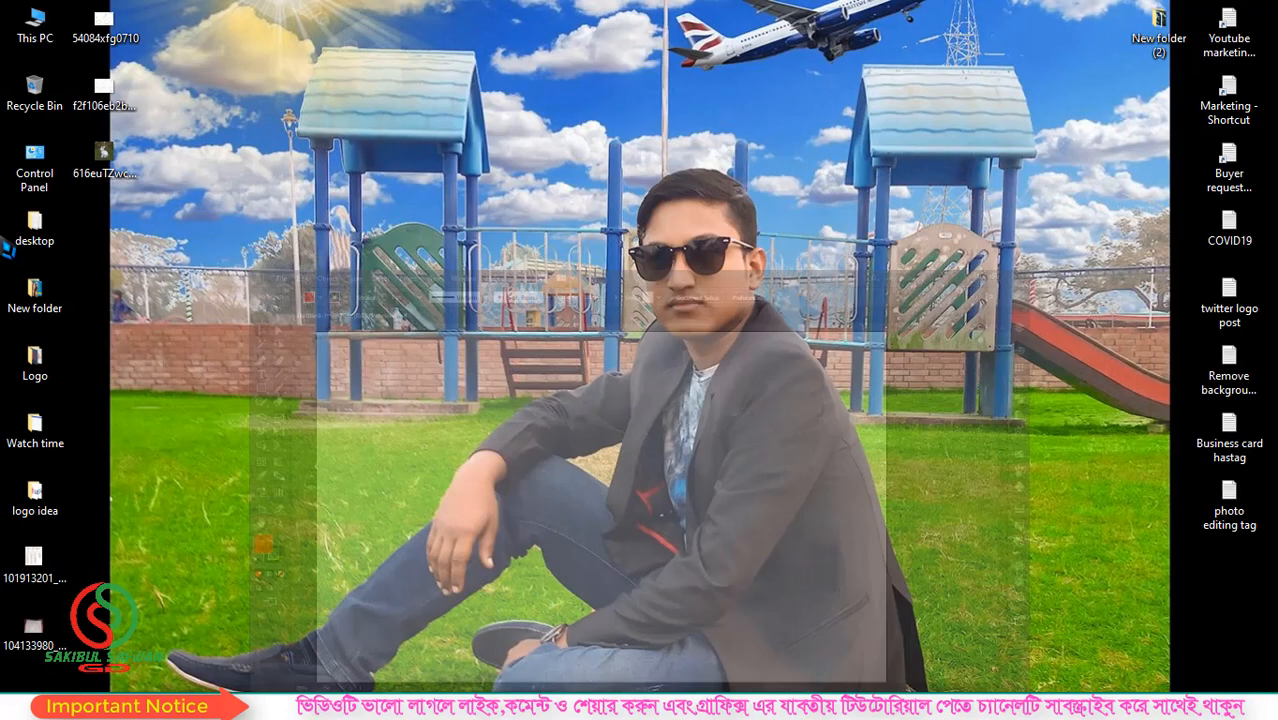
pyautogui.doubleClick(104, 22)
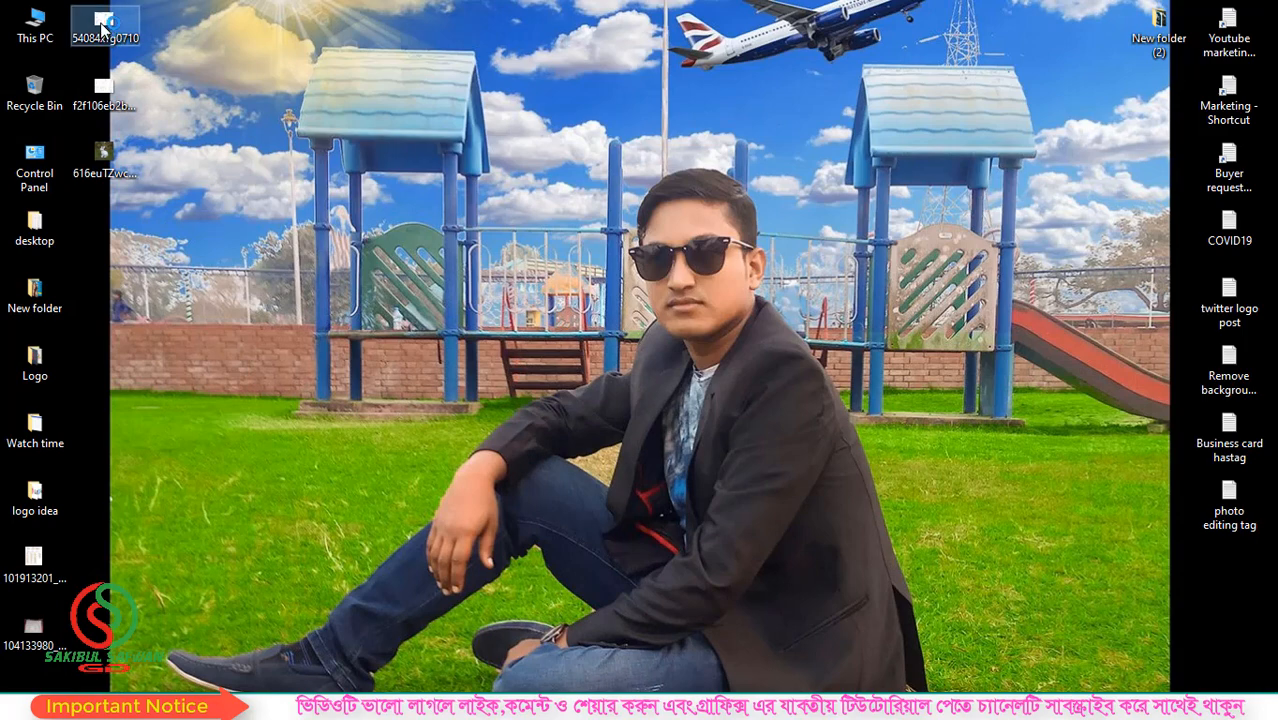
pyautogui.click(245, 104)
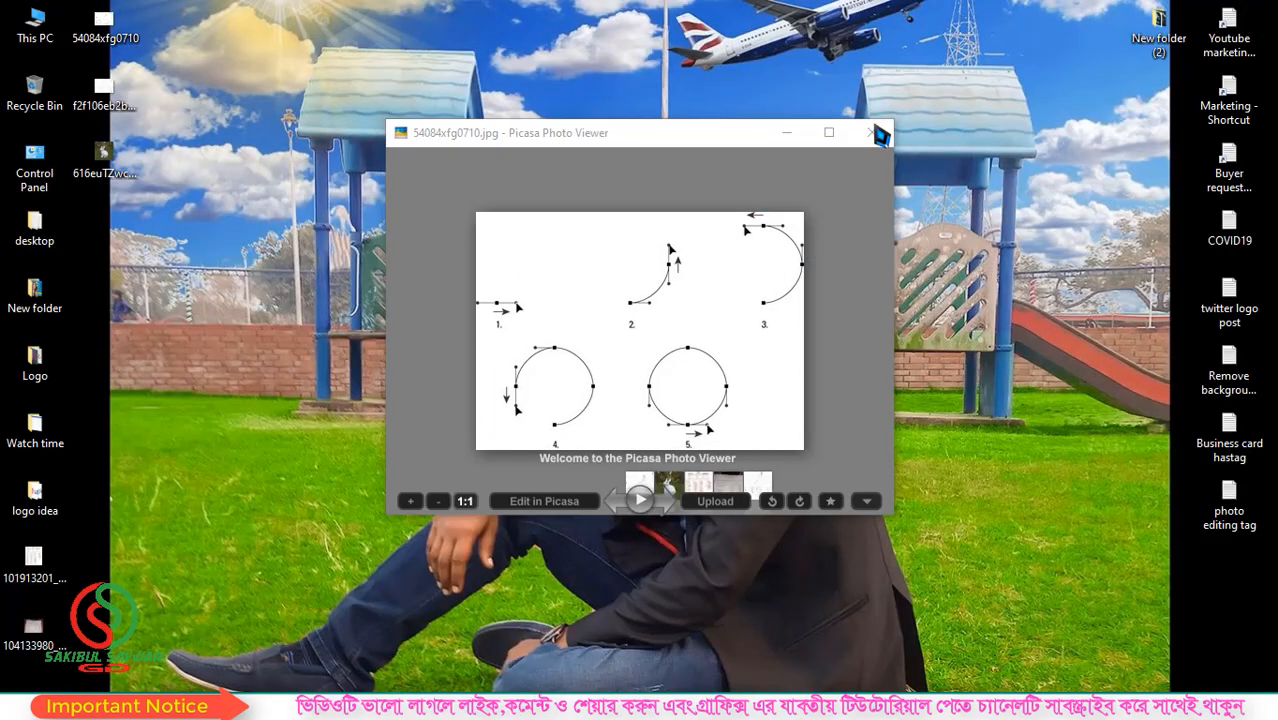
pyautogui.click(880, 131)
# Step: Place the desktop image 54084xfg0710.jpg on the Illustrator artboard as a tracing reference
pyautogui.moveTo(104, 42); pyautogui.dragTo(617, 645)
pyautogui.moveTo(370, 398); pyautogui.dragTo(487, 360)
pyautogui.scroll(3, 488, 360)
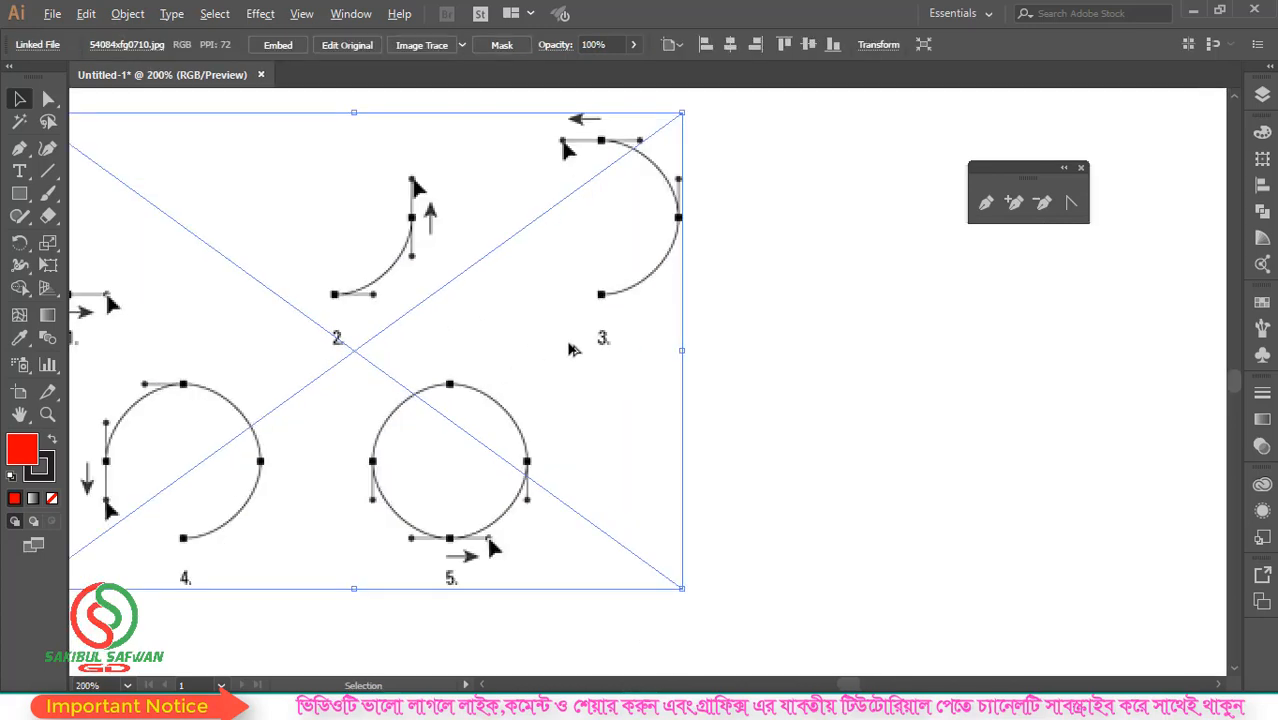
pyautogui.scroll(-1, 638, 334)
pyautogui.scroll(1, 293, 421)
pyautogui.scroll(1, 293, 421)
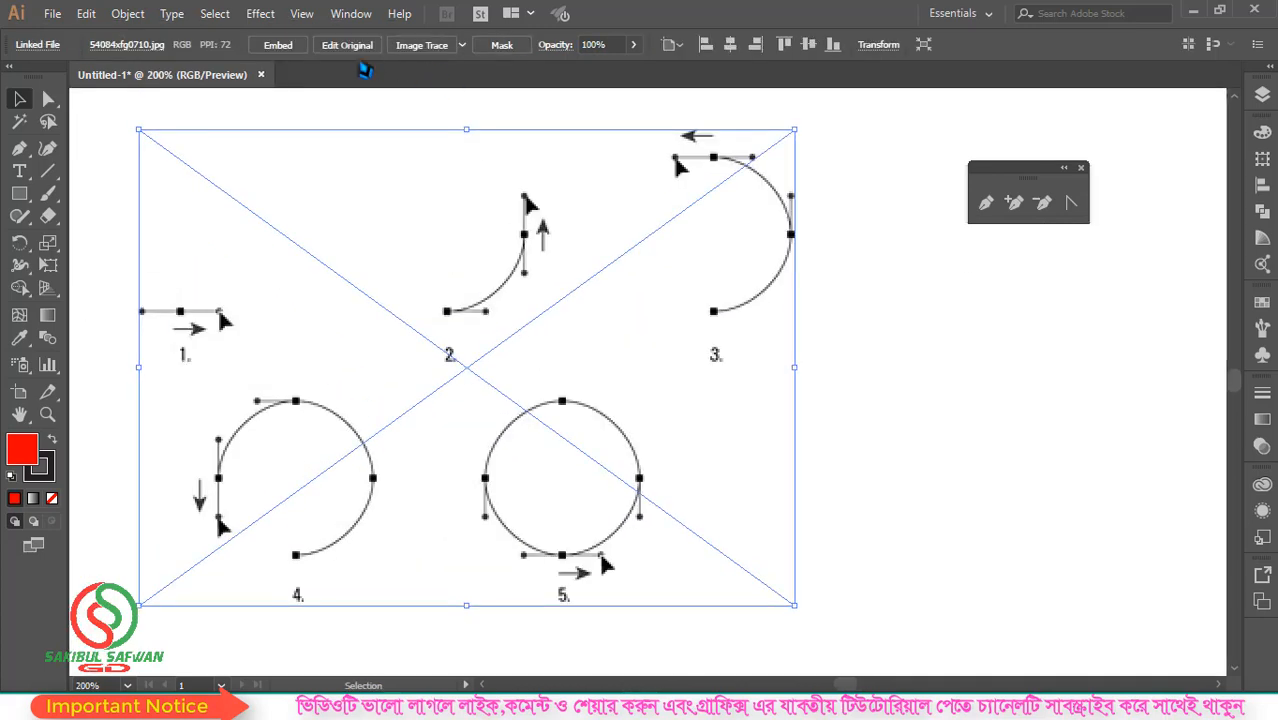
# Step: Embed the linked reference image, shift it slightly down and to the right, and deselect it
pyautogui.click(296, 56)
pyautogui.scroll(-1, 525, 425)
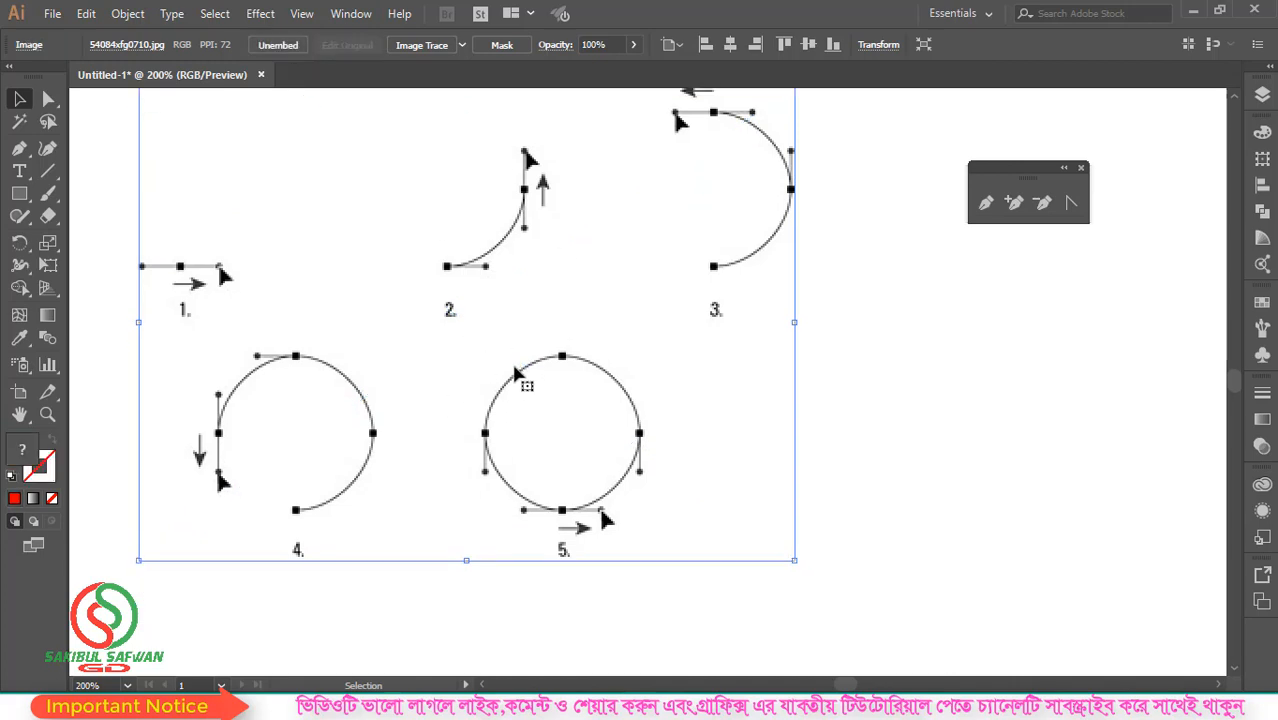
pyautogui.moveTo(478, 338); pyautogui.dragTo(519, 378)
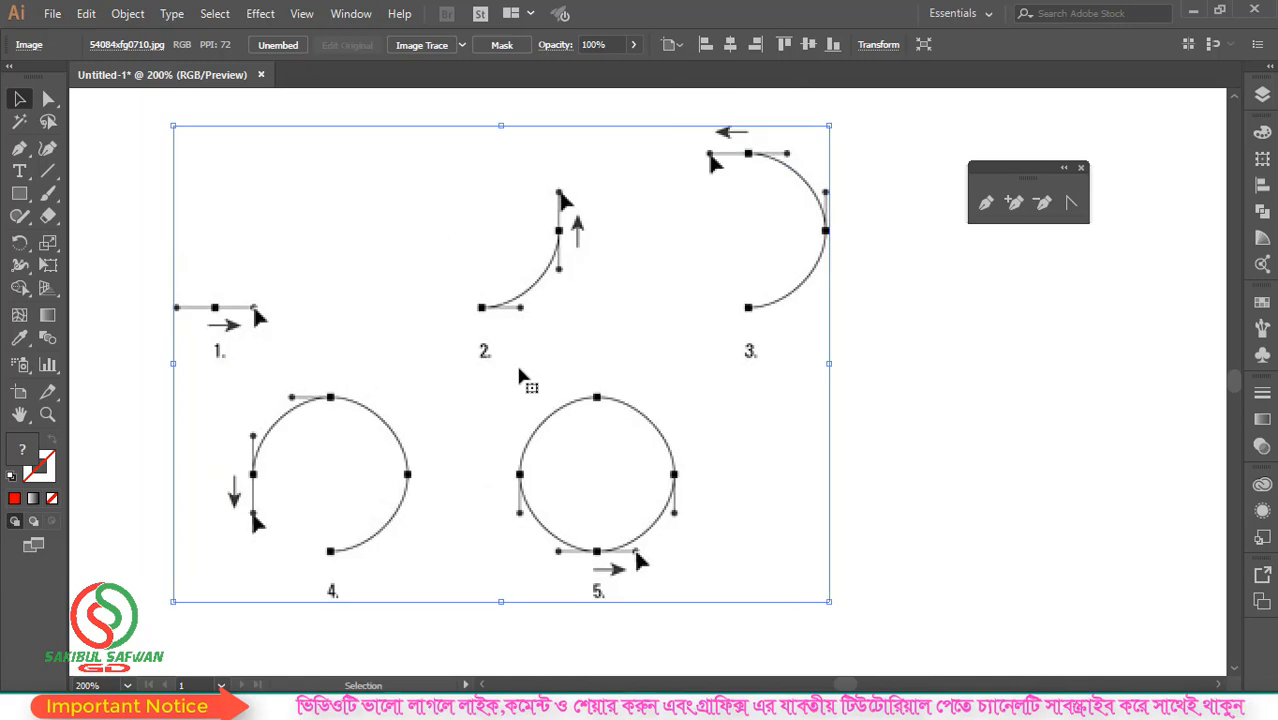
pyautogui.hotkey('ctrl', 'shift', 'a')
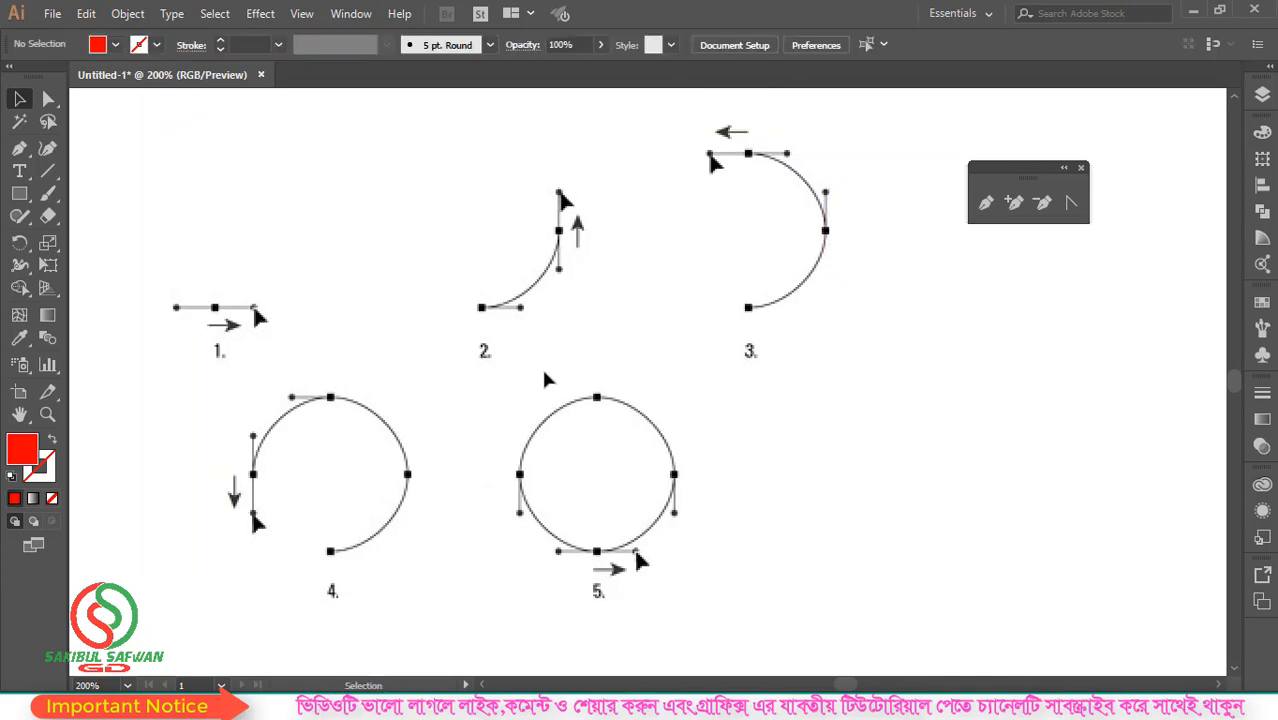
pyautogui.moveTo(497, 354); pyautogui.dragTo(560, 391)
pyautogui.scroll(-1, 532, 389)
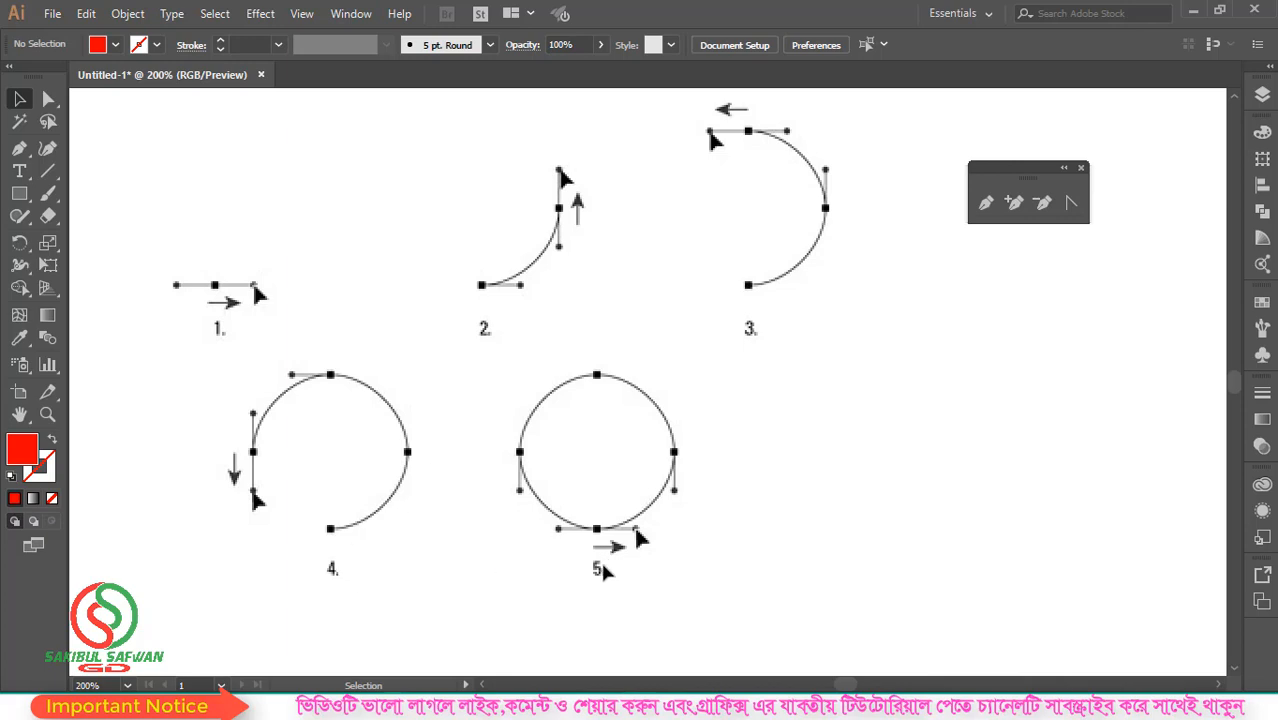
# Step: Place a smooth Pen anchor with horizontal handles over the point in figure 1 and end the path
pyautogui.moveTo(19, 148); pyautogui.dragTo(74, 155)
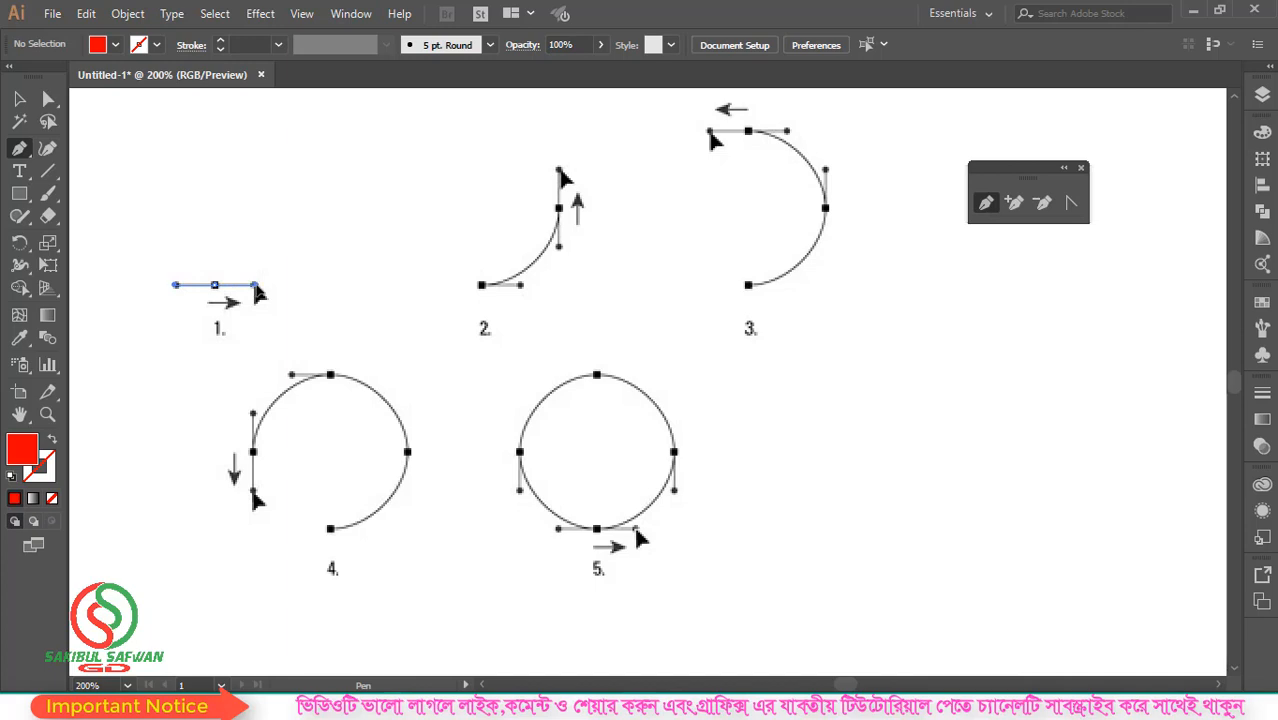
pyautogui.click(255, 285)
pyautogui.keyDown('ctrl'); pyautogui.click(279, 361); pyautogui.keyUp('ctrl')
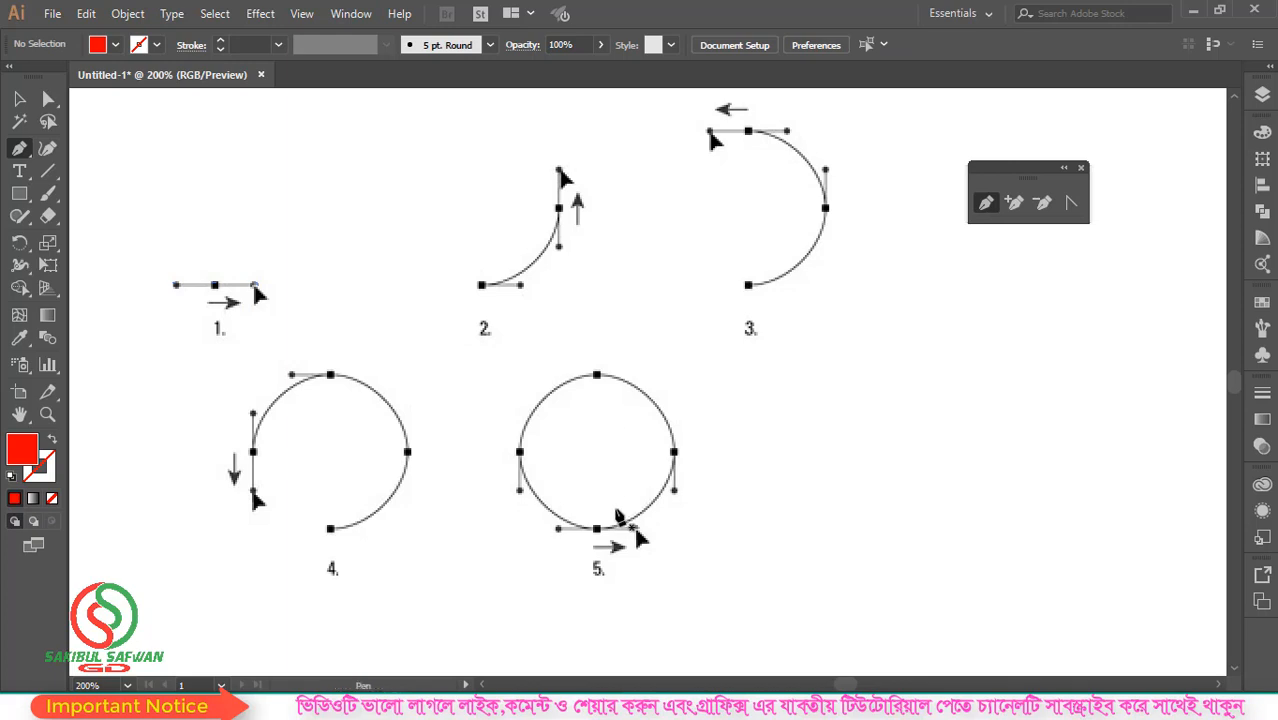
# Step: Start a new Pen path with a smooth, horizontally handled anchor at the bottom of figure 5's circle
pyautogui.click(597, 529)
pyautogui.moveTo(597, 529); pyautogui.dragTo(636, 528)
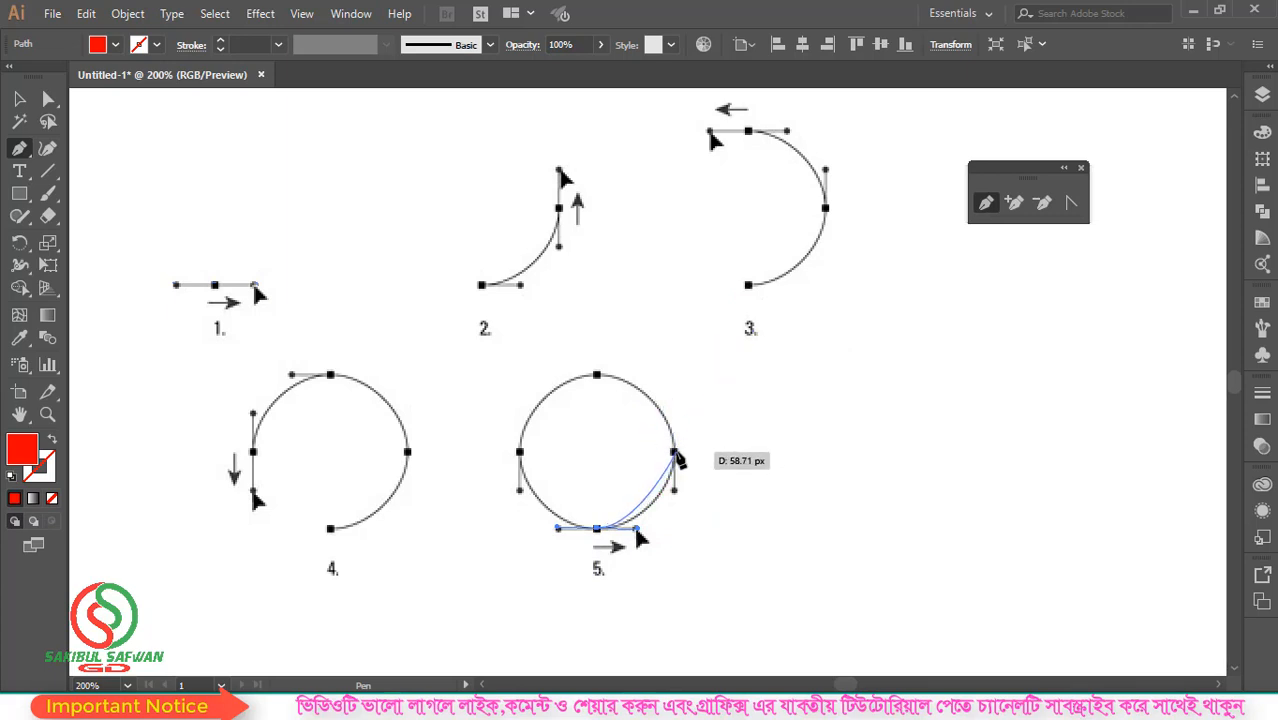
pyautogui.moveTo(678, 458); pyautogui.dragTo(678, 458)
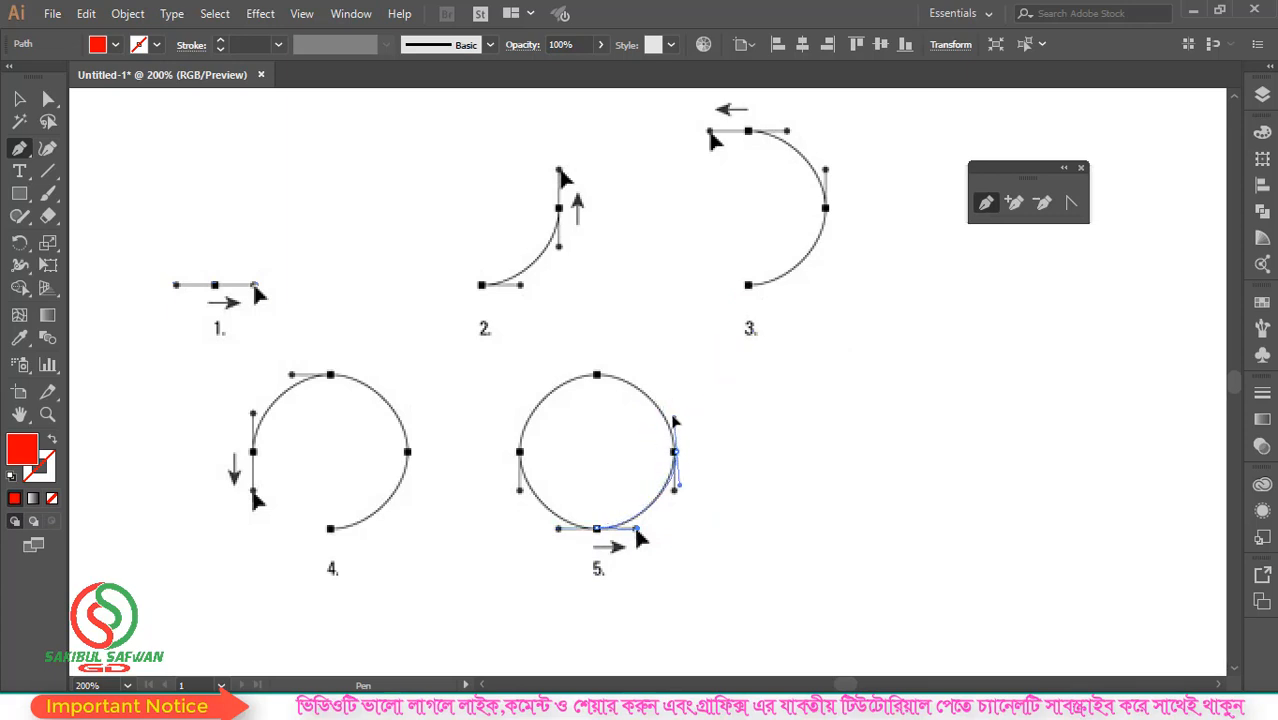
pyautogui.moveTo(675, 412); pyautogui.dragTo(675, 412)
pyautogui.hotkey('ctrl', 'z')
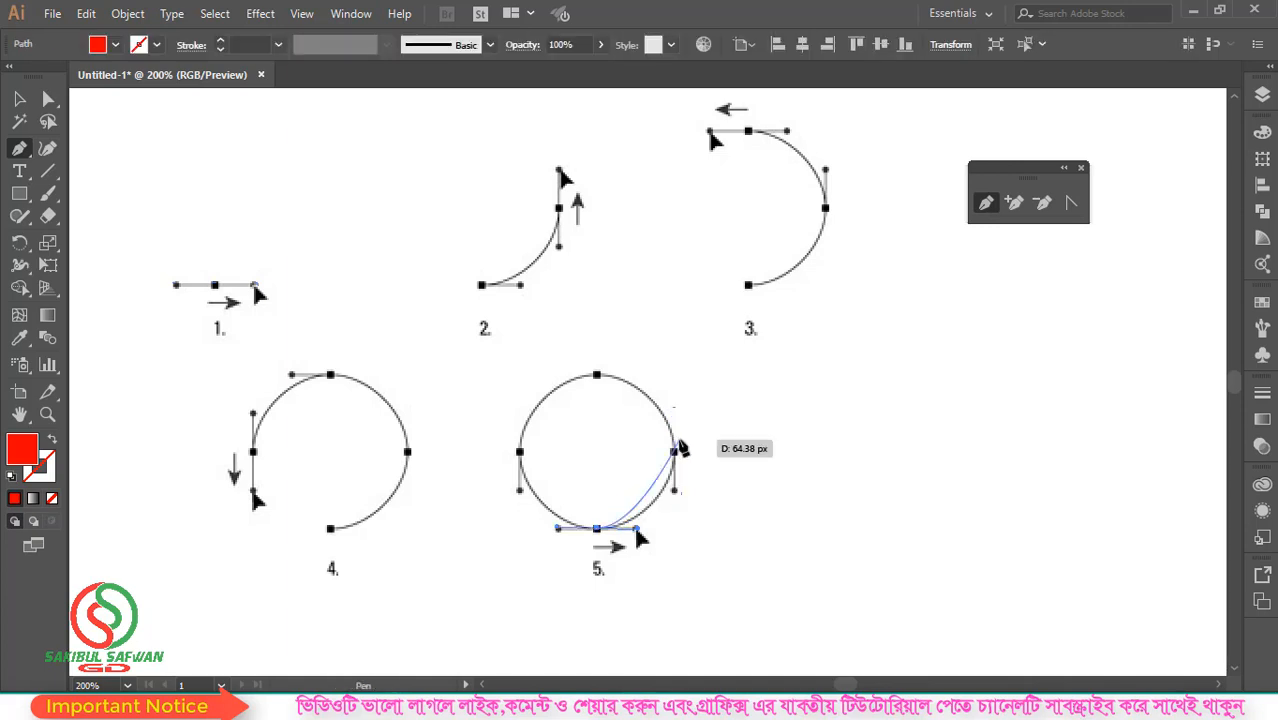
# Step: Trace figure 5's circle with smooth anchors at its right, top and left points, closing the path at the bottom anchor
pyautogui.scroll(1, 676, 469)
pyautogui.scroll(1, 675, 472)
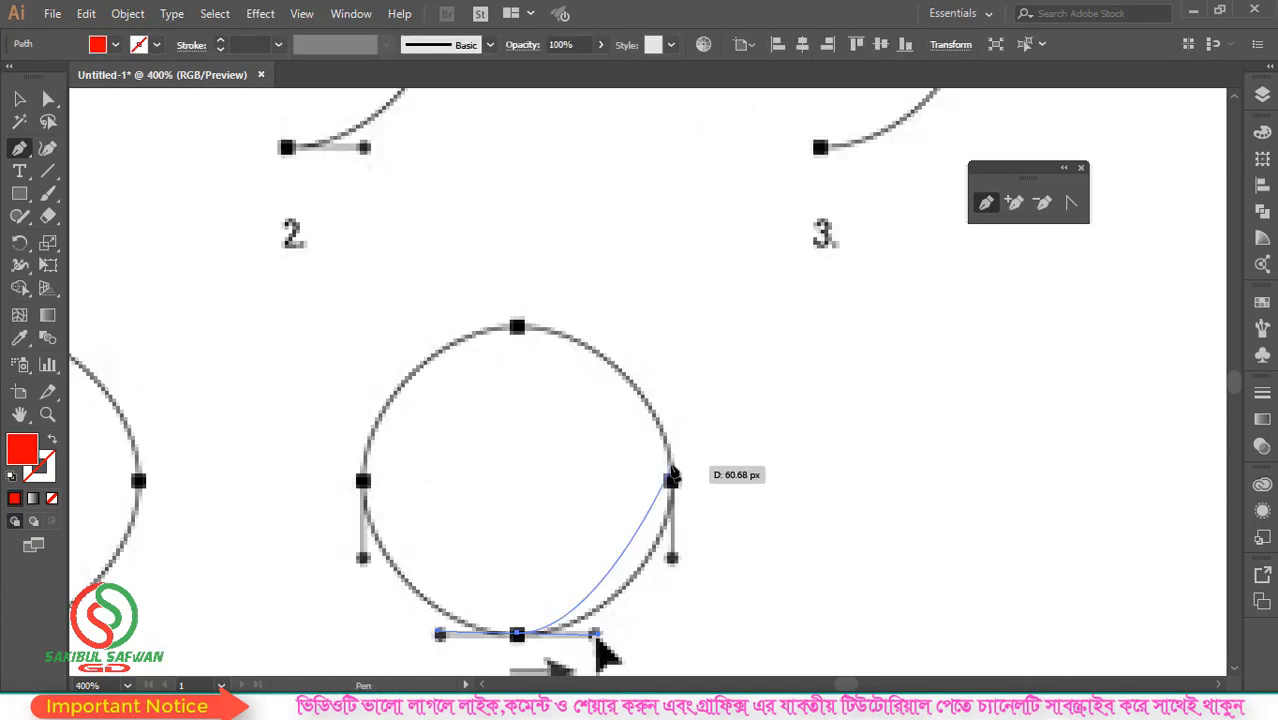
pyautogui.moveTo(675, 420); pyautogui.dragTo(673, 337)
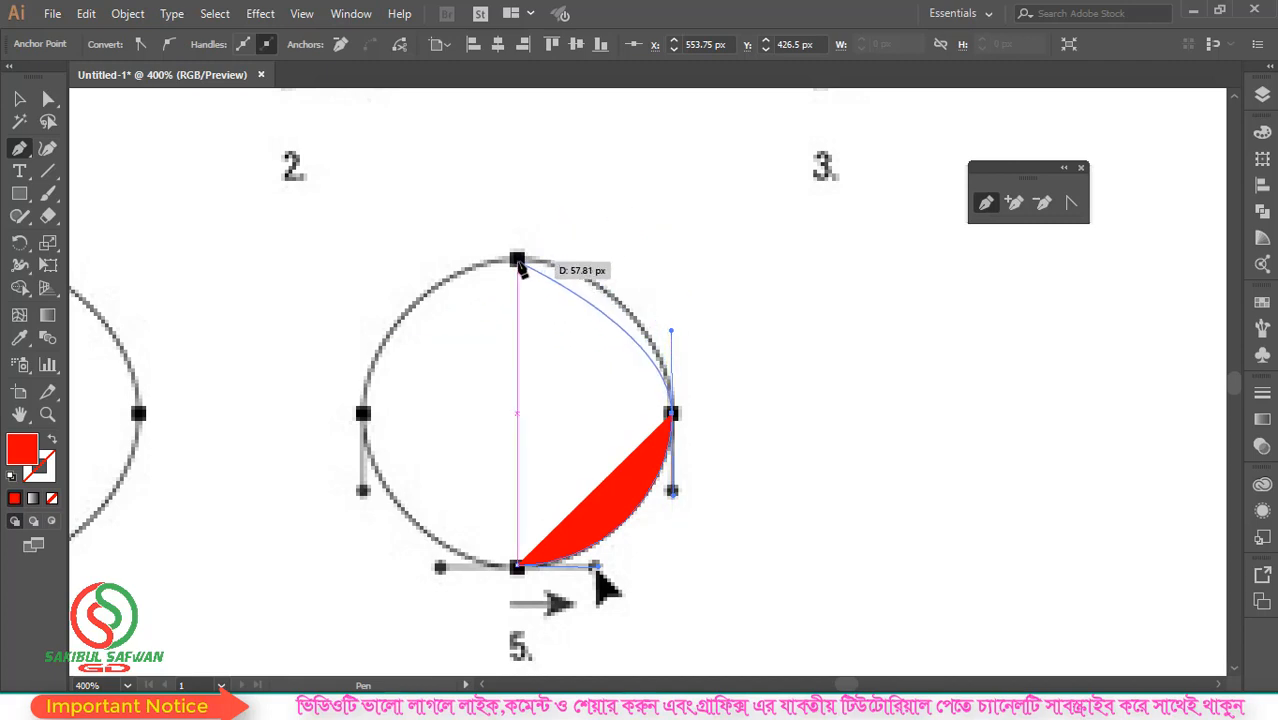
pyautogui.moveTo(518, 262); pyautogui.dragTo(428, 260)
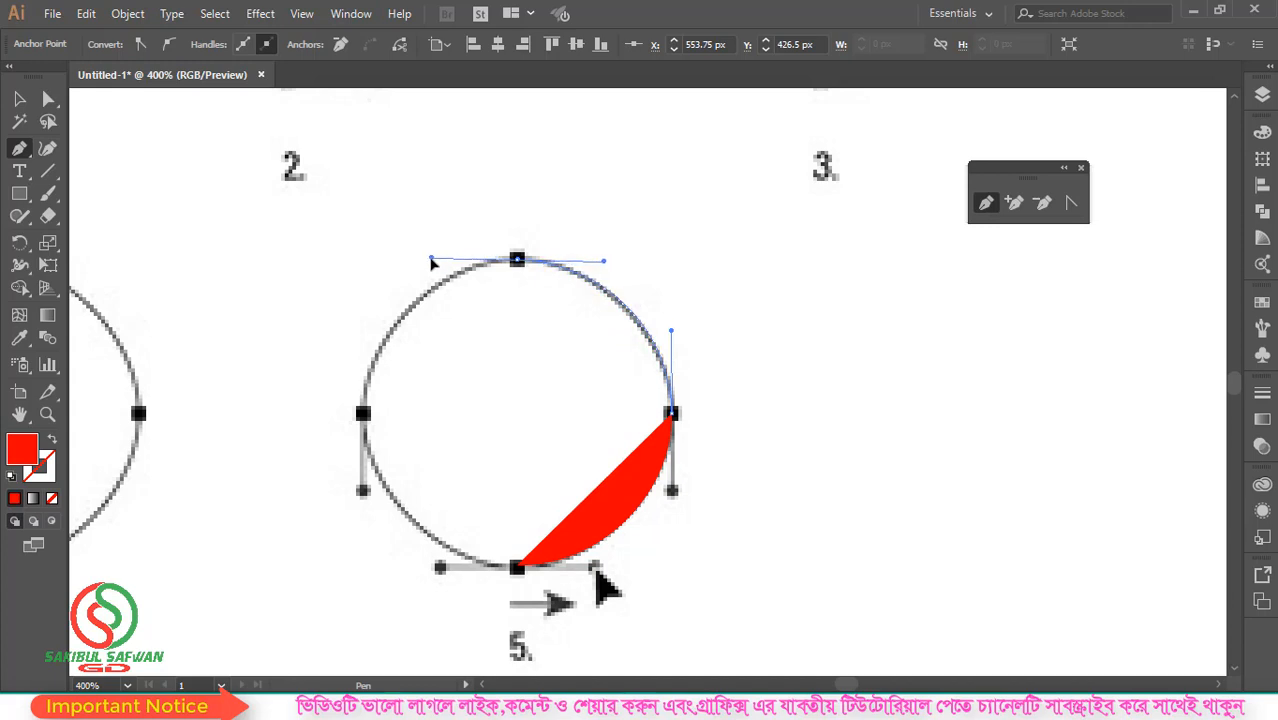
pyautogui.moveTo(432, 262); pyautogui.dragTo(432, 262)
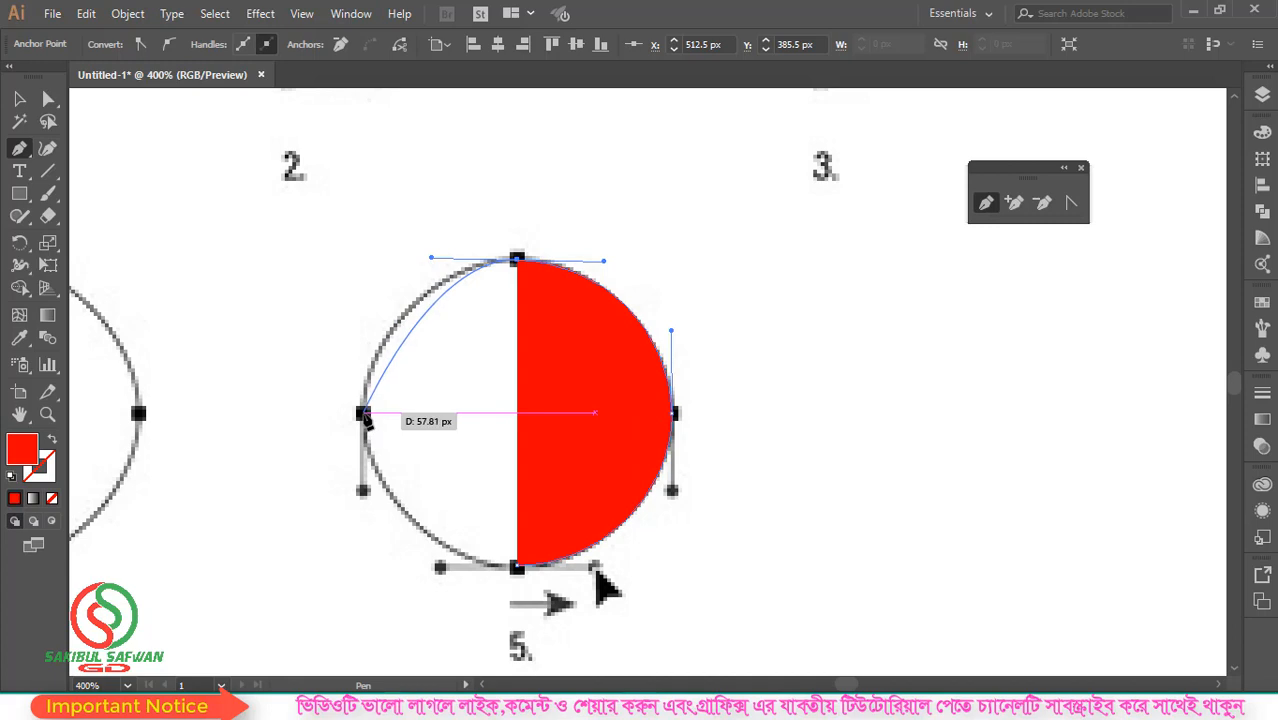
pyautogui.moveTo(364, 416); pyautogui.dragTo(363, 500)
pyautogui.moveTo(516, 567); pyautogui.dragTo(595, 568)
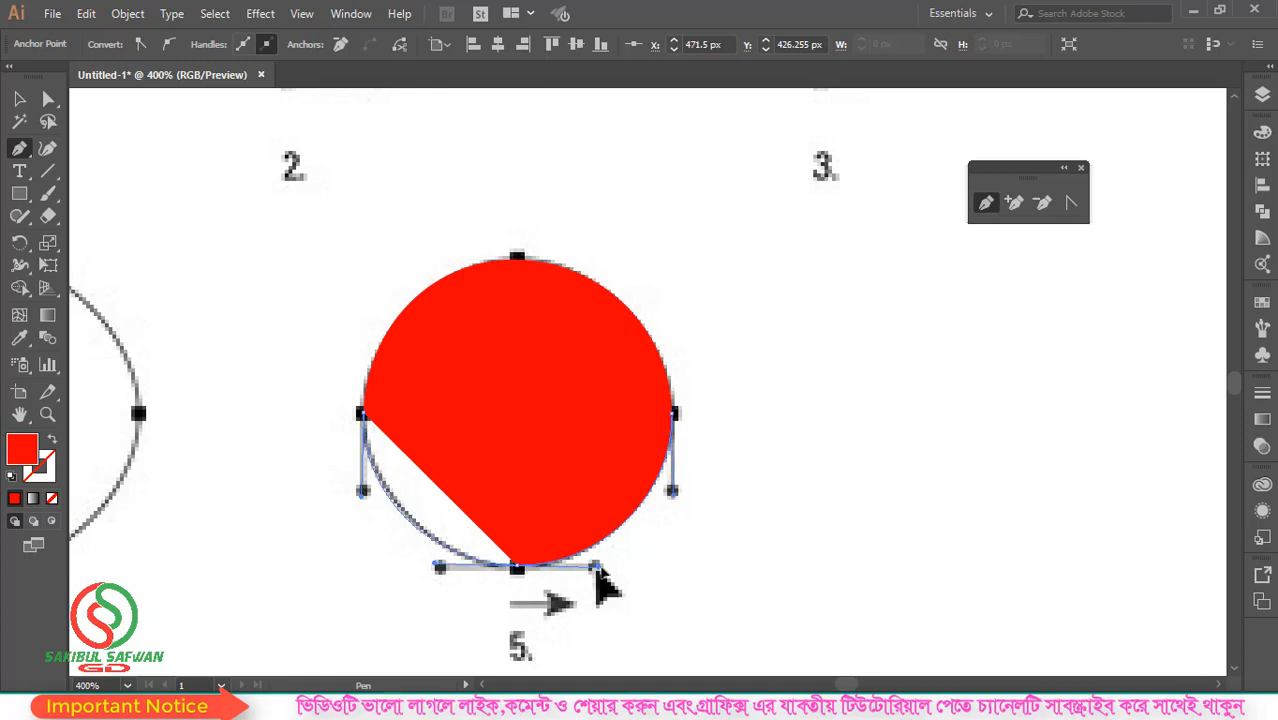
pyautogui.hotkey('ctrl', '1')
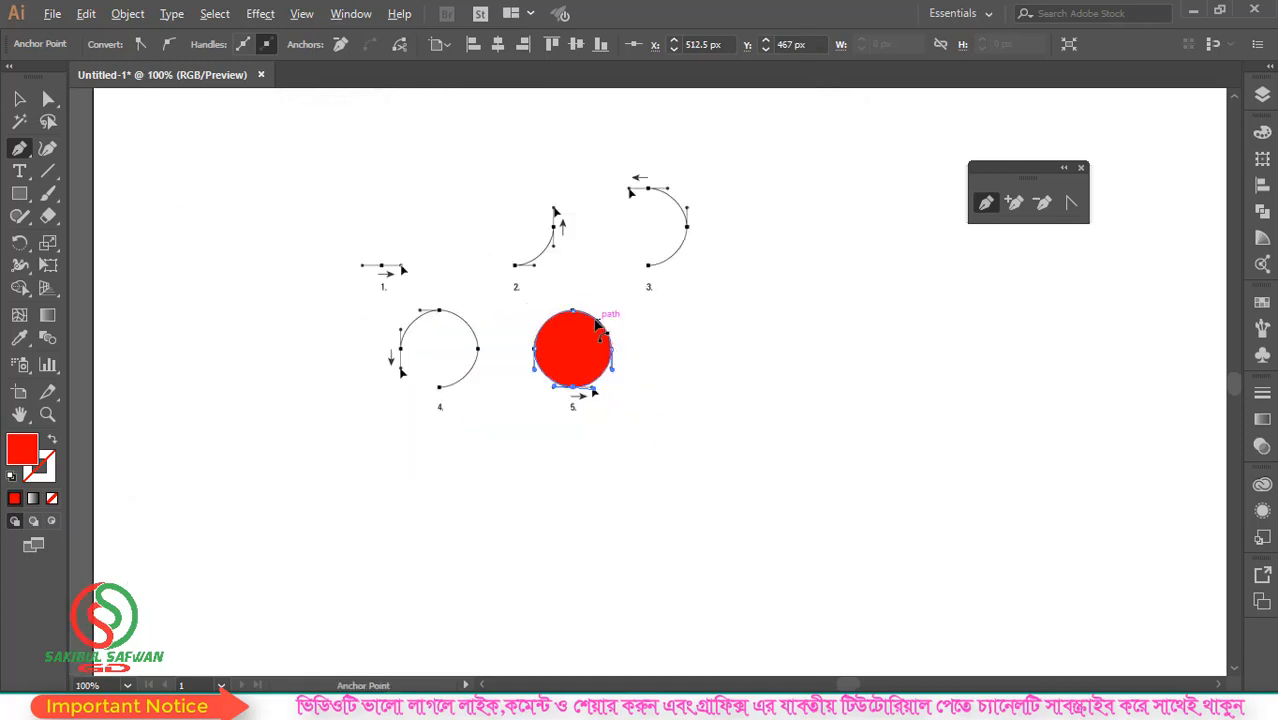
# Step: Move the red traced circle off figure 5 to its lower right and delete it
pyautogui.click(20, 103)
pyautogui.moveTo(585, 345); pyautogui.dragTo(741, 392)
pyautogui.hotkey('ctrl', '=')
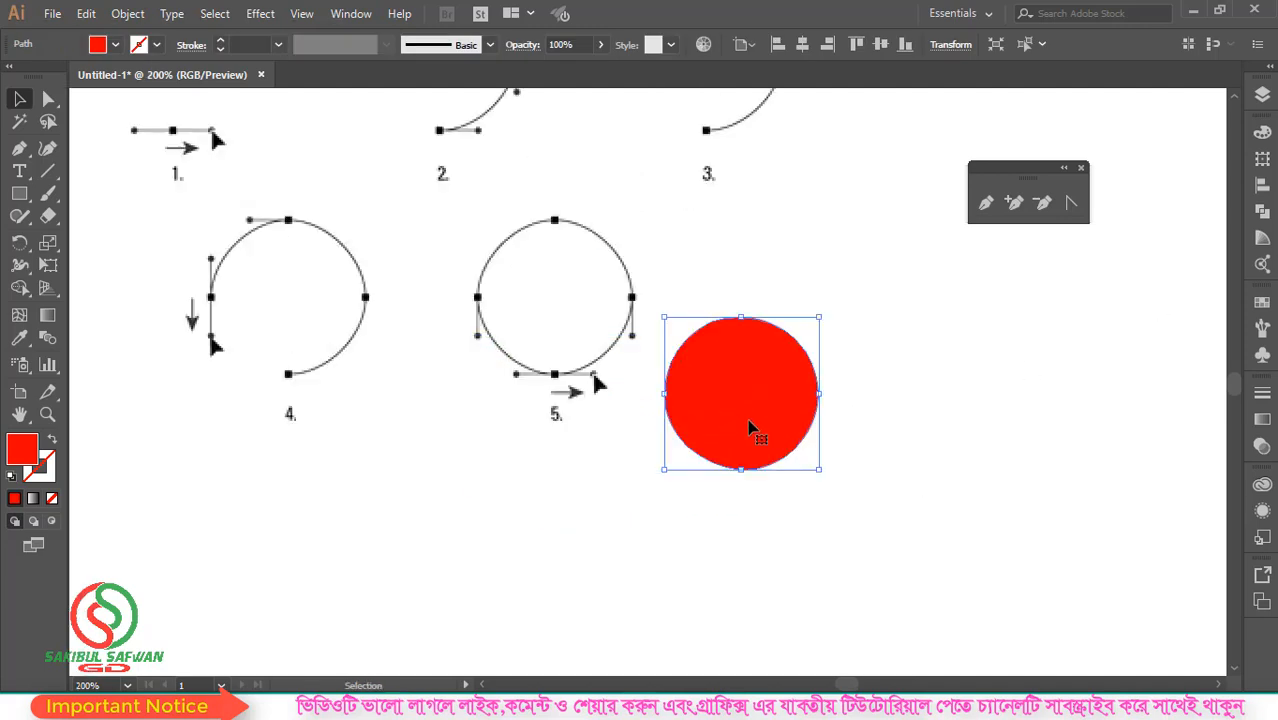
pyautogui.press('Delete')
# Step: Delete the circle practice image so the artboard is cleared for another exercise
pyautogui.scroll(-2, 528, 310)
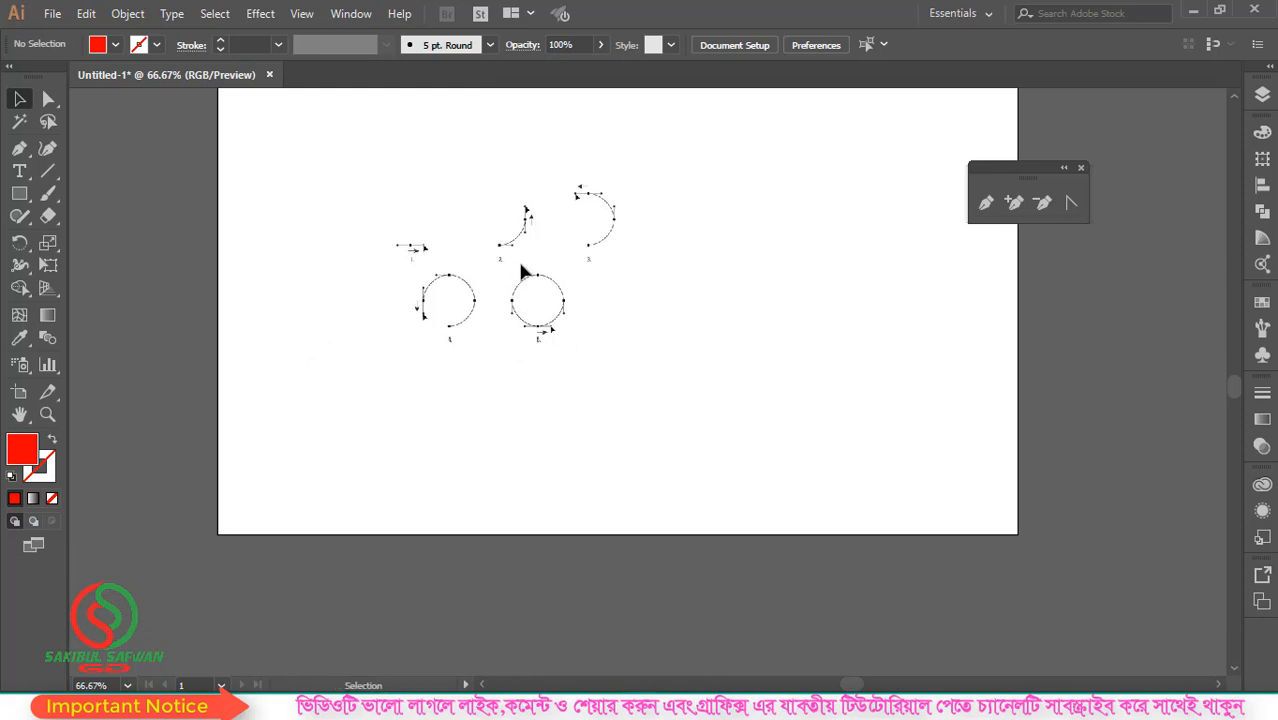
pyautogui.scroll(1, 524, 277)
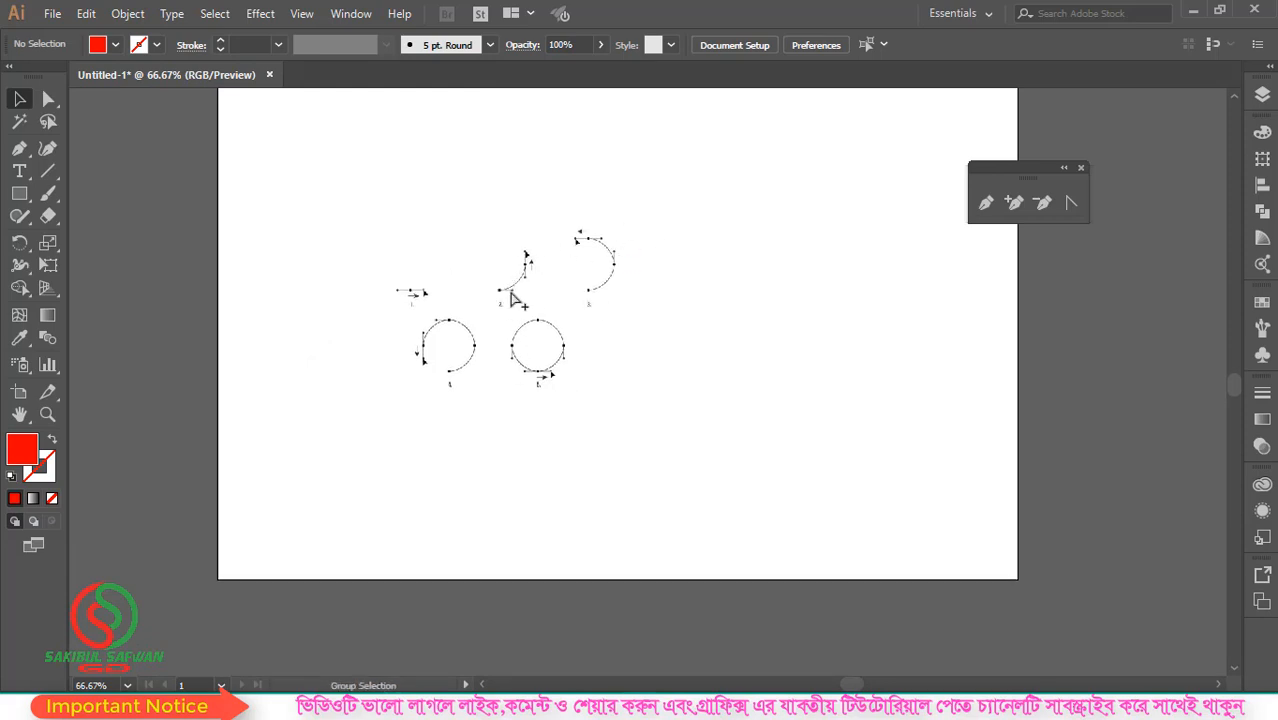
pyautogui.click(511, 293)
pyautogui.moveTo(506, 278); pyautogui.dragTo(480, 292)
pyautogui.press('Delete')
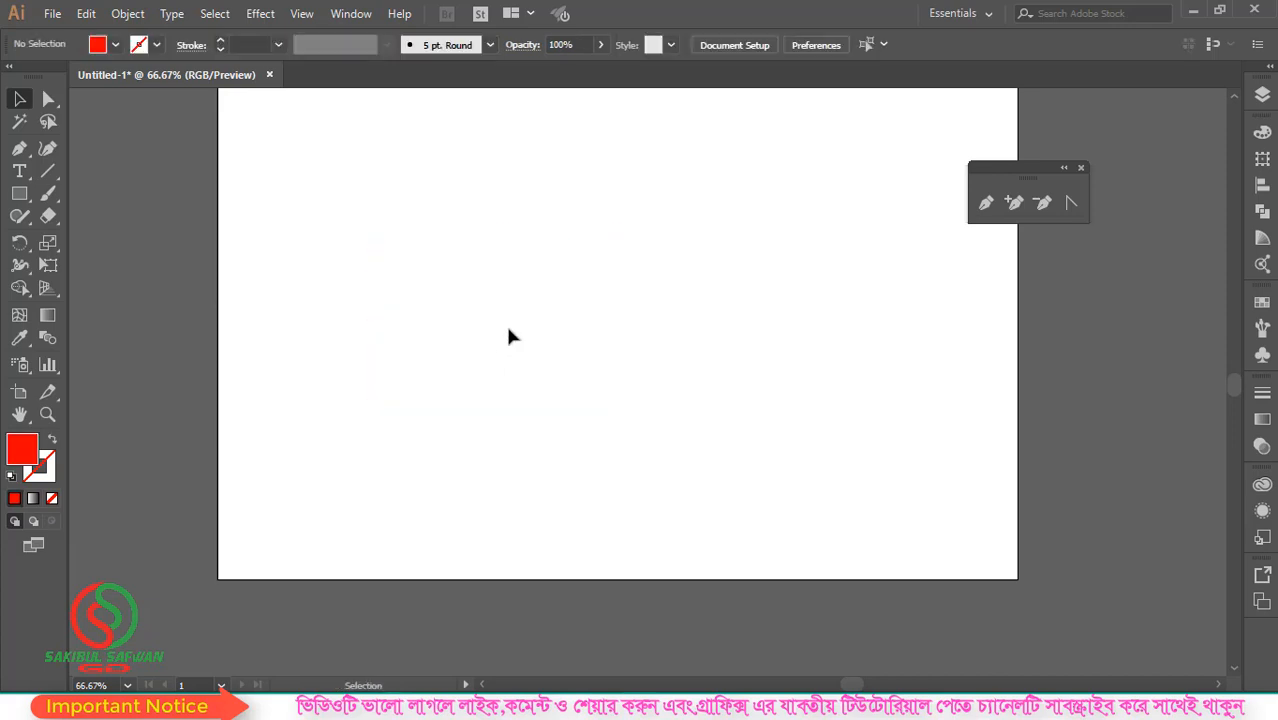
# Step: Place the heart practice image, whose file name starts with f2f106eb2b, from the desktop onto the artboard
pyautogui.scroll(1, 577, 349)
pyautogui.click(1193, 10)
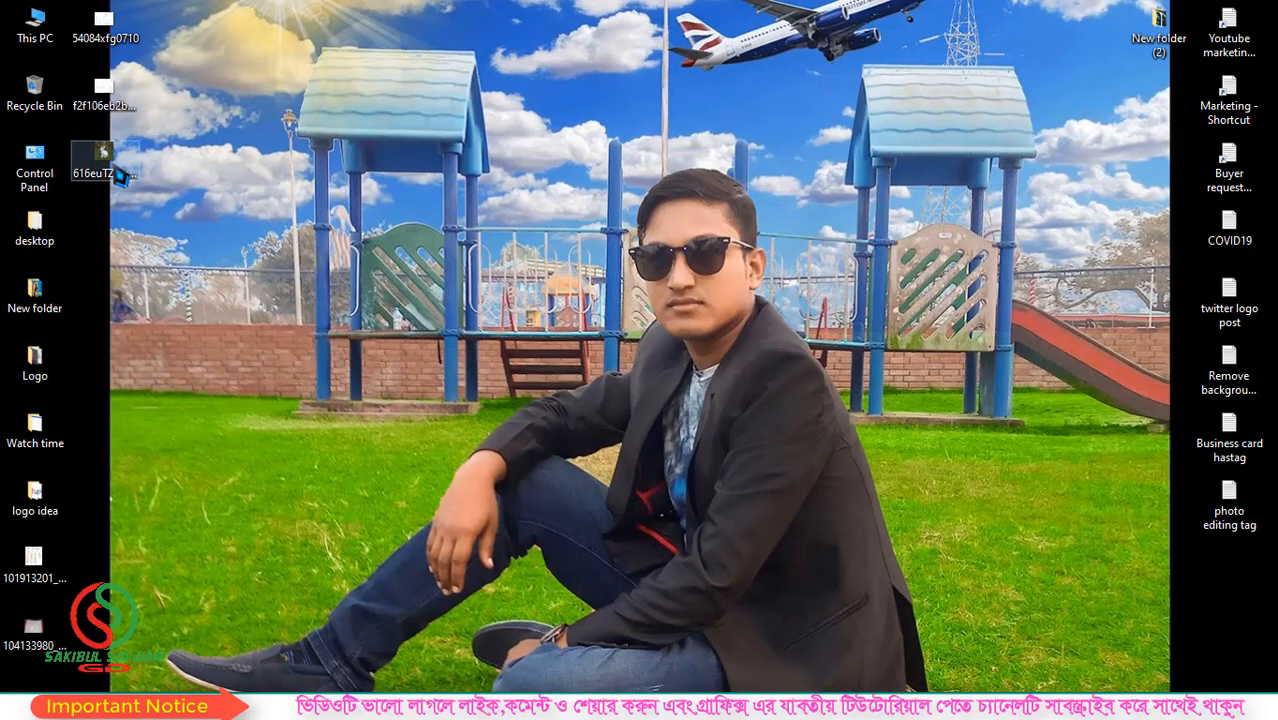
pyautogui.moveTo(103, 88); pyautogui.dragTo(480, 362)
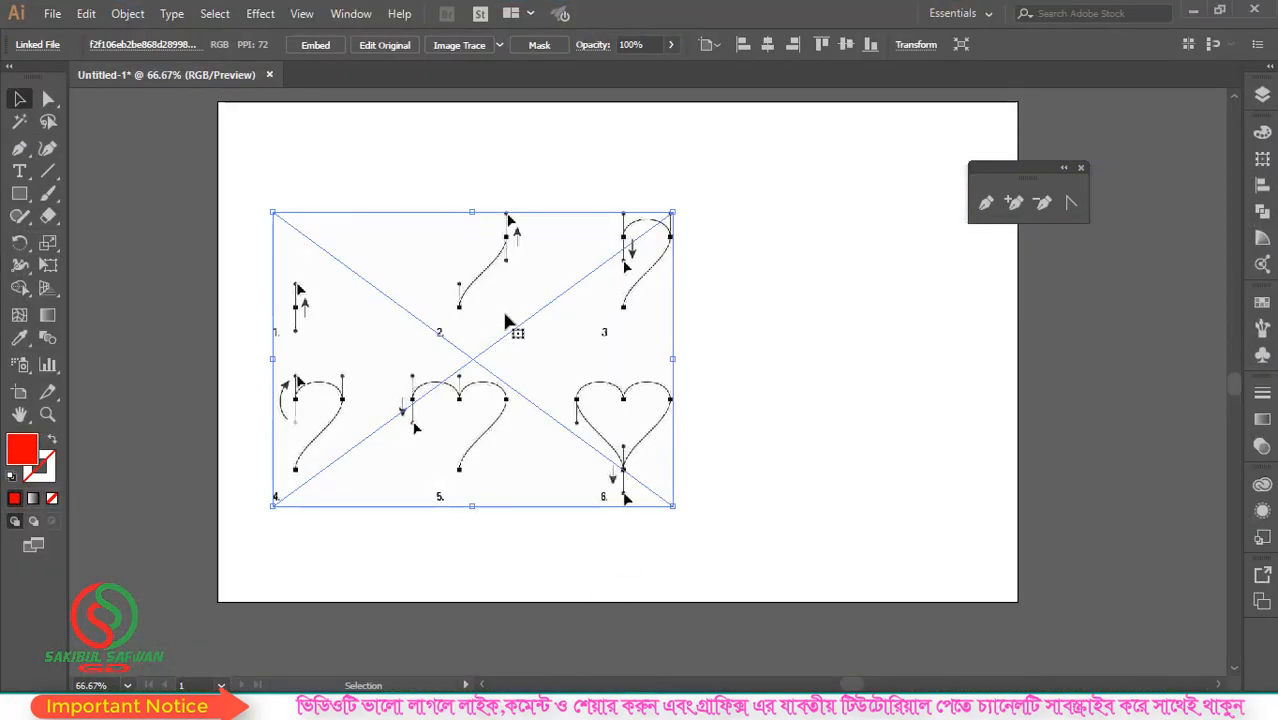
# Step: Embed the linked heart practice image in the document and lock it in place
pyautogui.scroll(2, 500, 410)
pyautogui.scroll(-1, 636, 412)
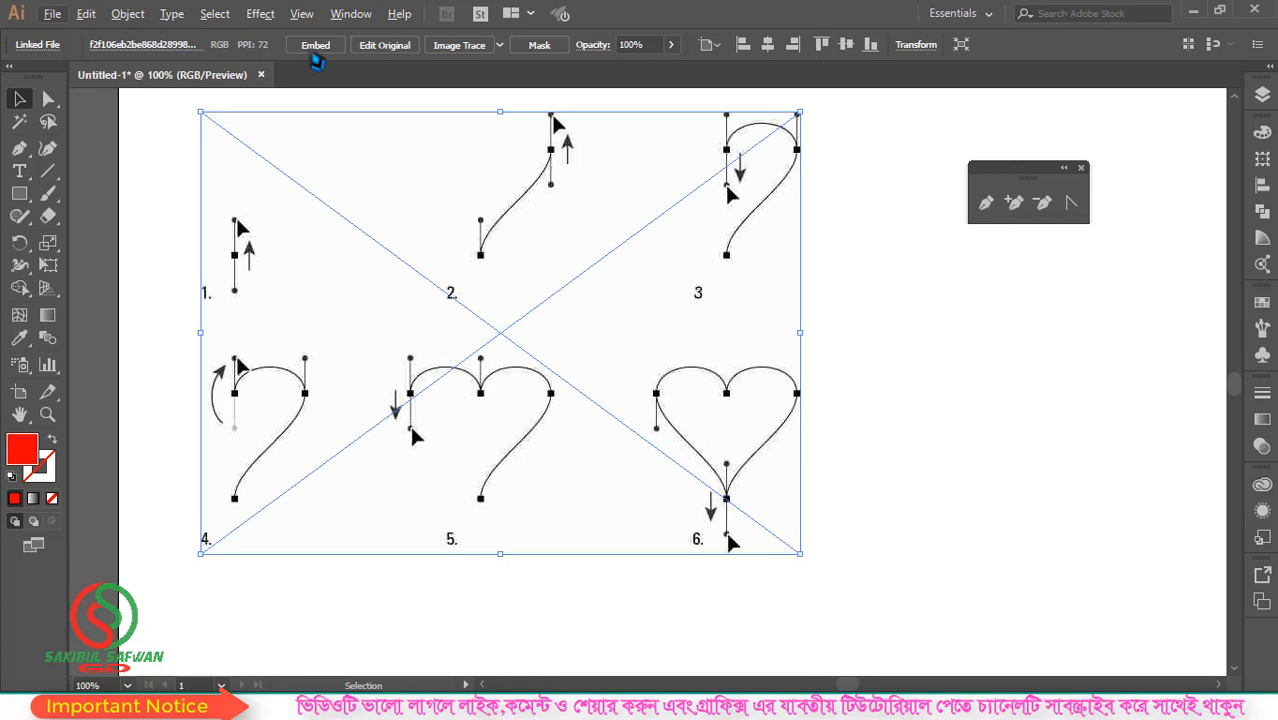
pyautogui.click(315, 44)
pyautogui.hotkey('ctrl', '2')
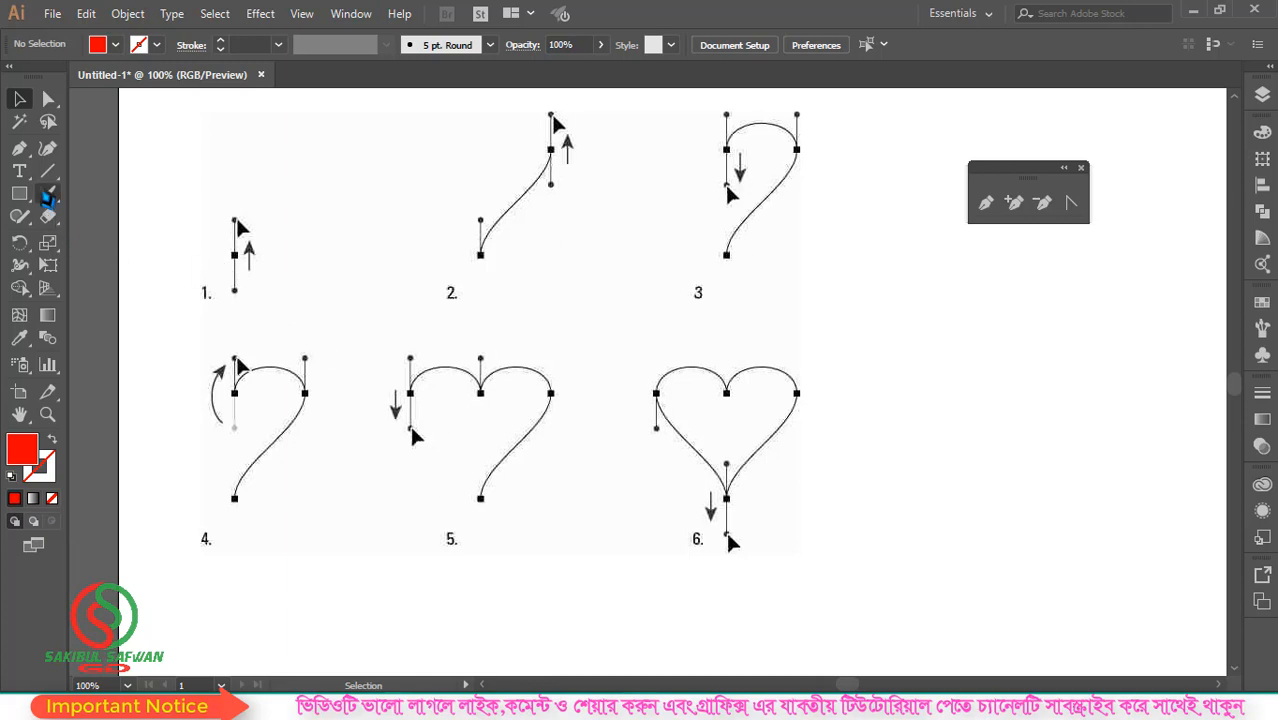
# Step: Start a Pen path at the bottom of figure 6's heart and add its right-hand anchor, both smooth with vertical handles
pyautogui.click(19, 148)
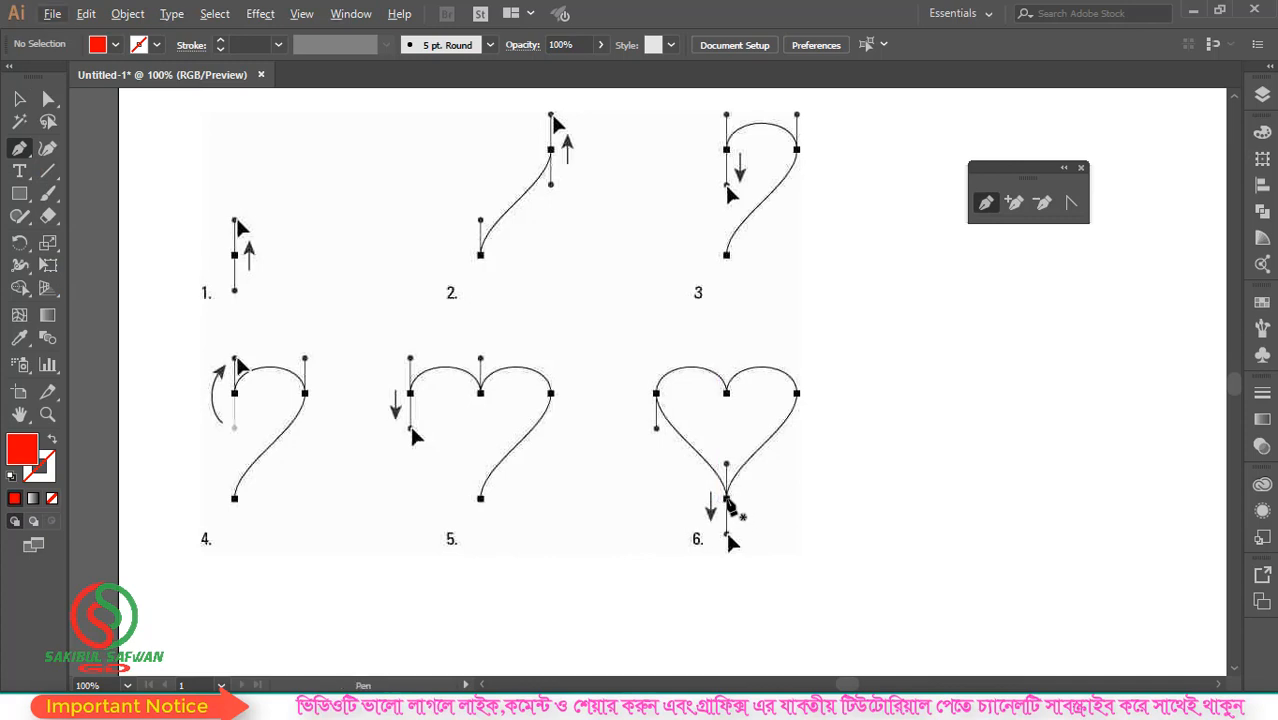
pyautogui.moveTo(727, 499); pyautogui.dragTo(729, 466)
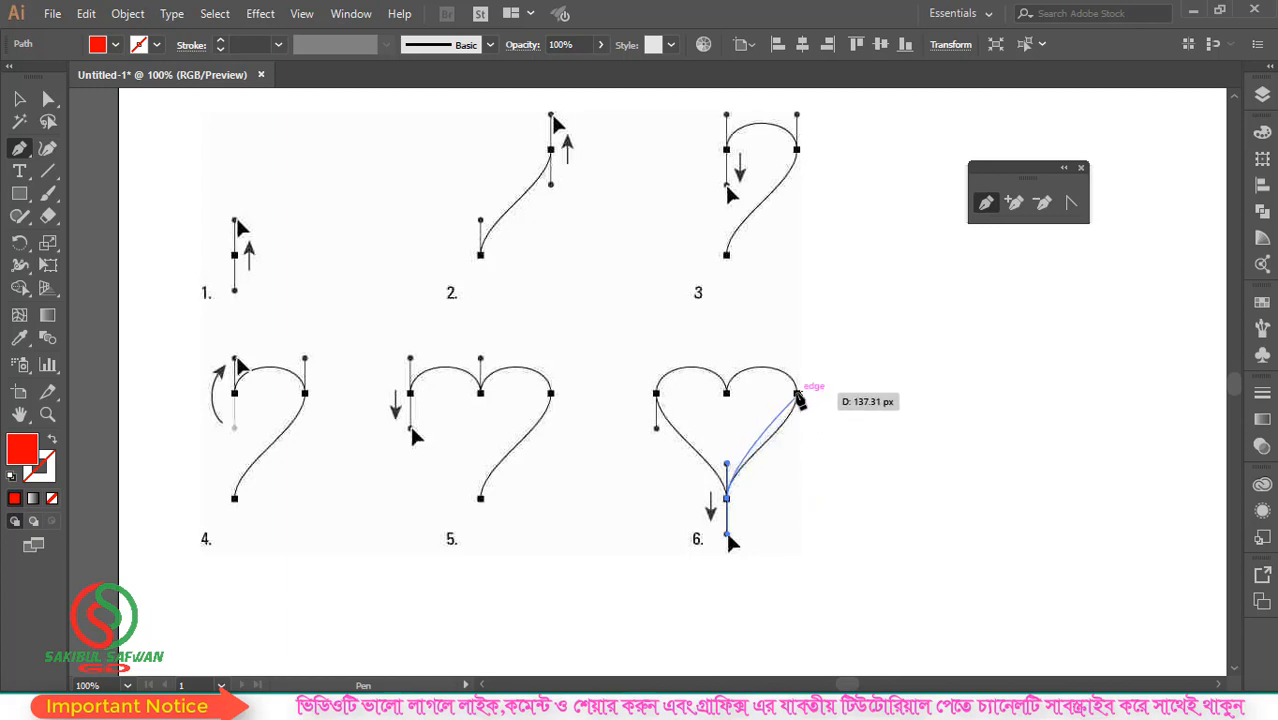
pyautogui.moveTo(797, 395); pyautogui.dragTo(800, 361)
pyautogui.hotkey('ctrl', 'z')
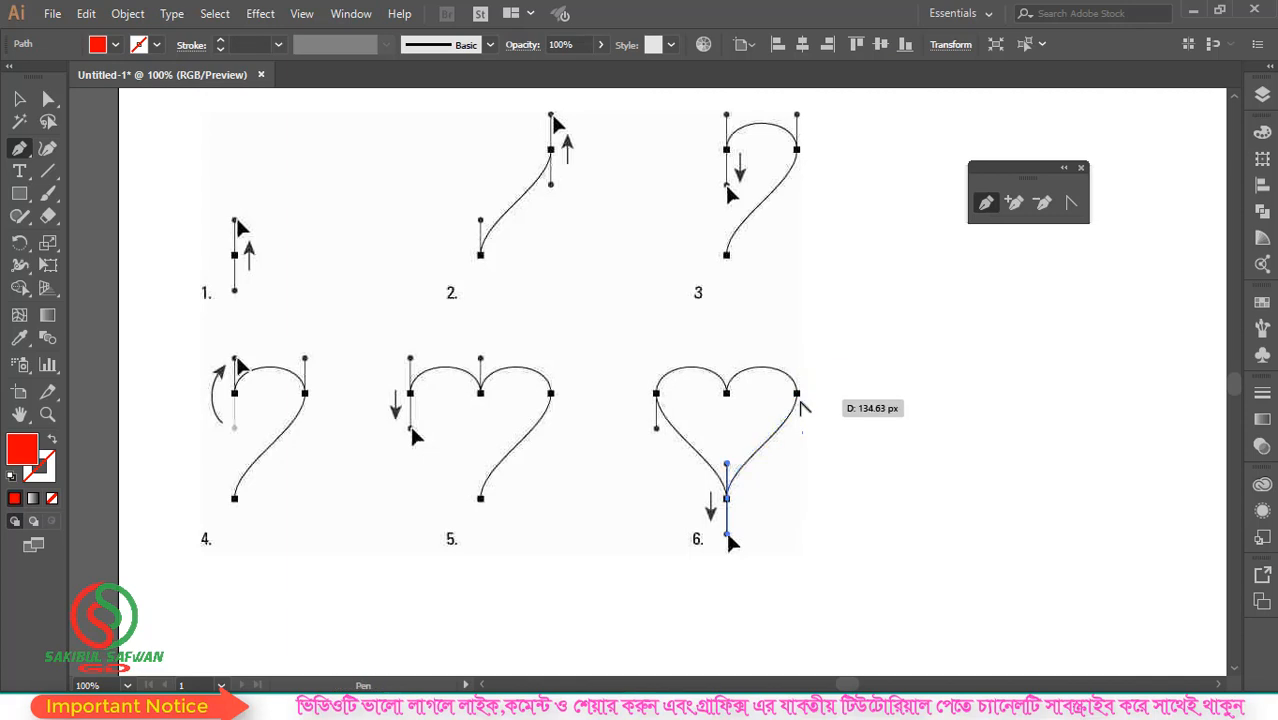
pyautogui.scroll(3, 800, 405)
pyautogui.scroll(-1, 796, 408)
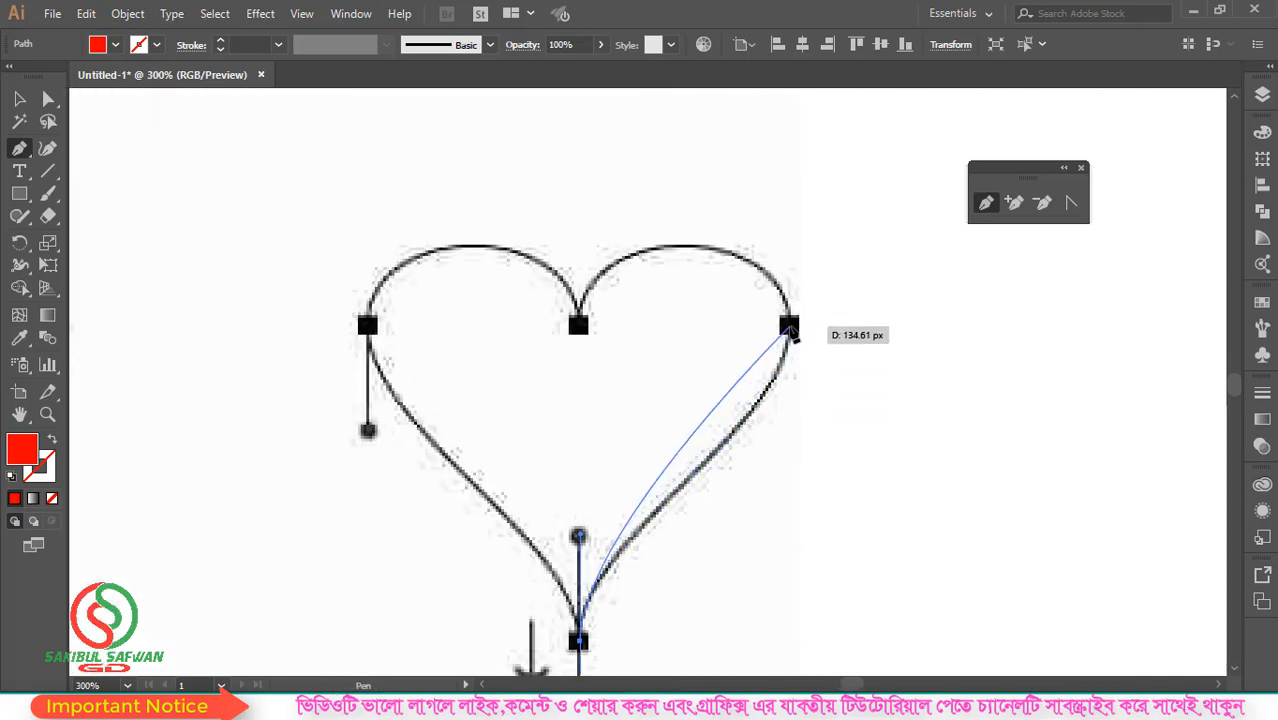
pyautogui.moveTo(790, 326); pyautogui.dragTo(789, 226)
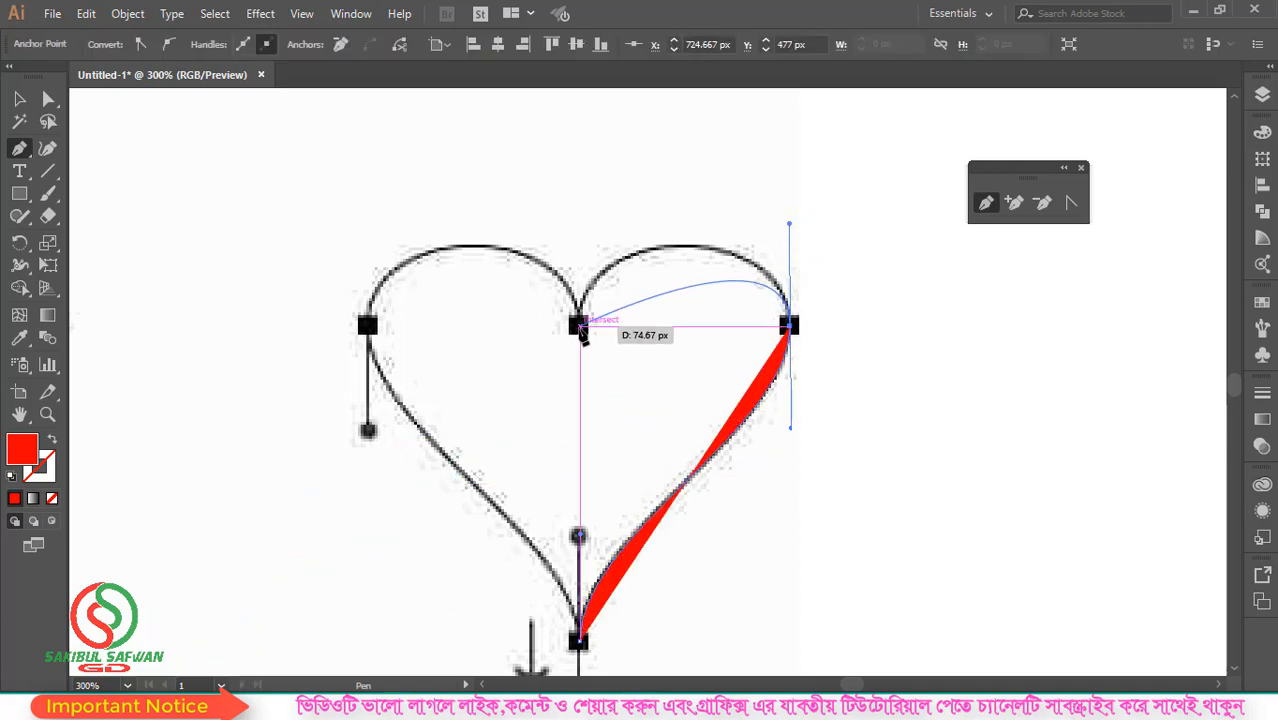
# Step: Try to continue the heart path through a smooth centre notch anchor to its left point, and undo back to the right-hand anchor
pyautogui.moveTo(580, 328); pyautogui.dragTo(578, 438)
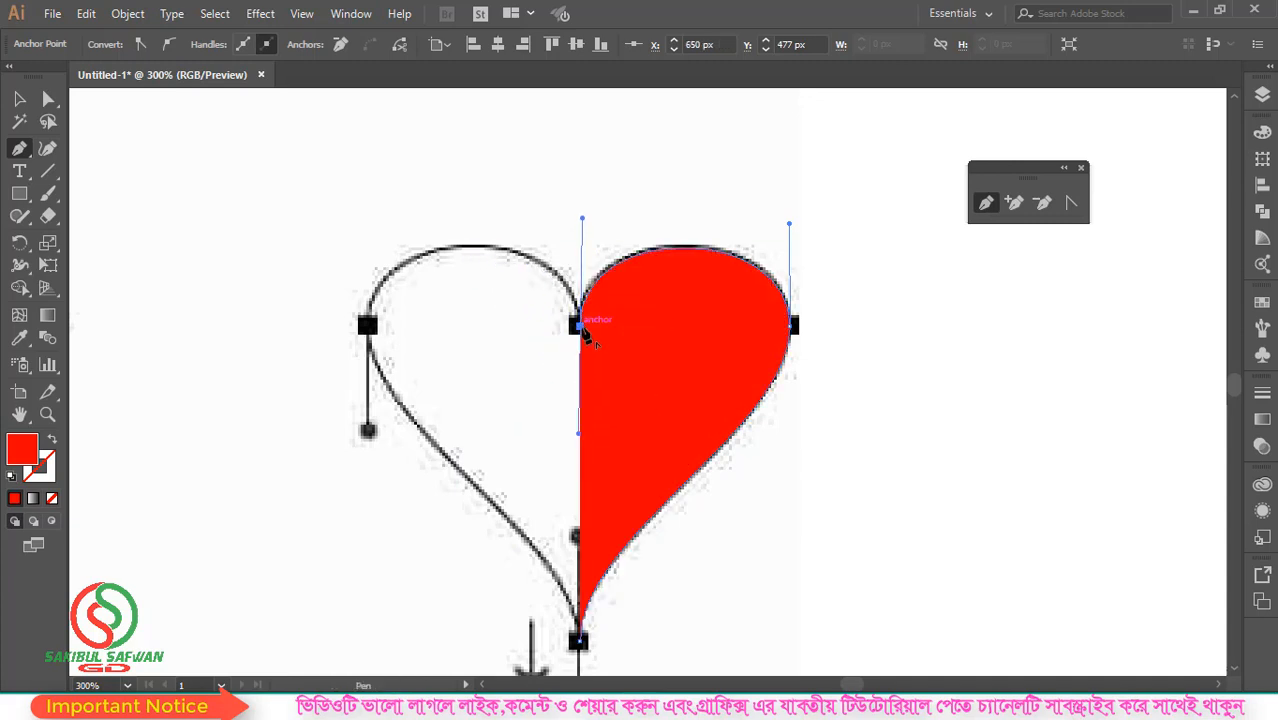
pyautogui.moveTo(586, 333)
pyautogui.mouseDown()
pyautogui.moveTo(448, 352)
pyautogui.moveTo(570, 345)
pyautogui.moveTo(565, 360)
pyautogui.moveTo(578, 335)
pyautogui.mouseUp()
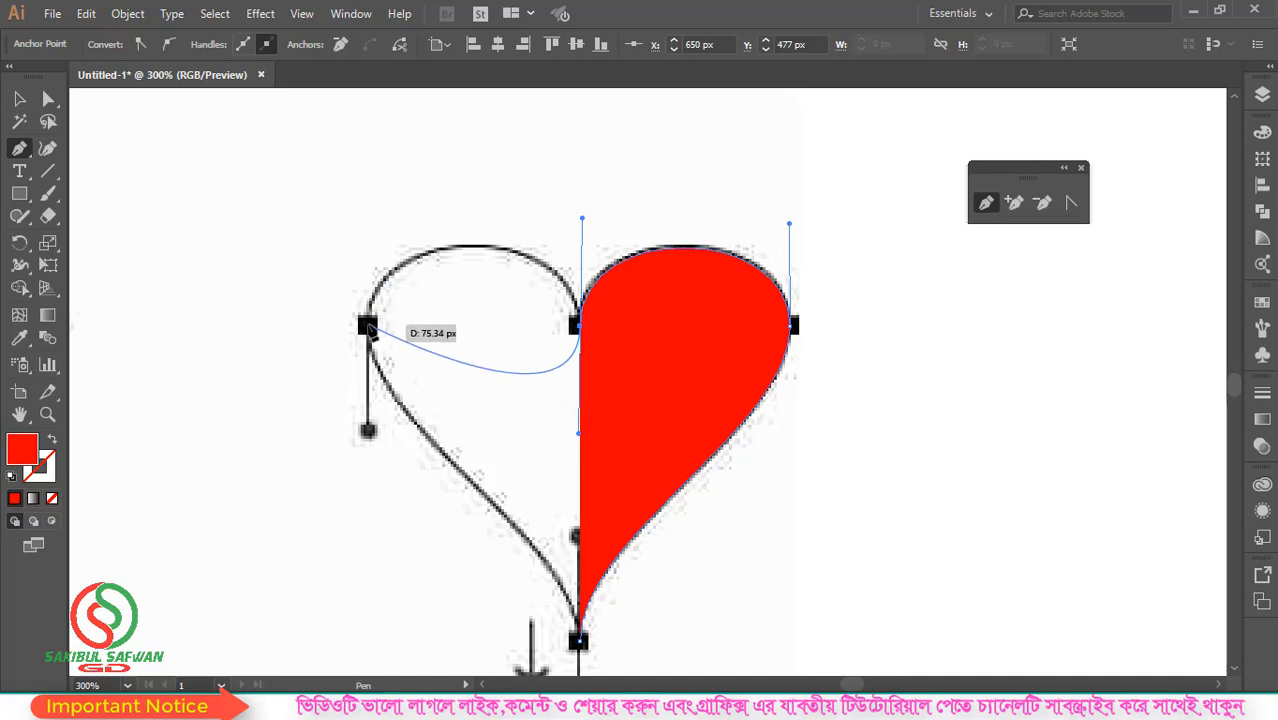
pyautogui.moveTo(369, 326); pyautogui.dragTo(391, 528)
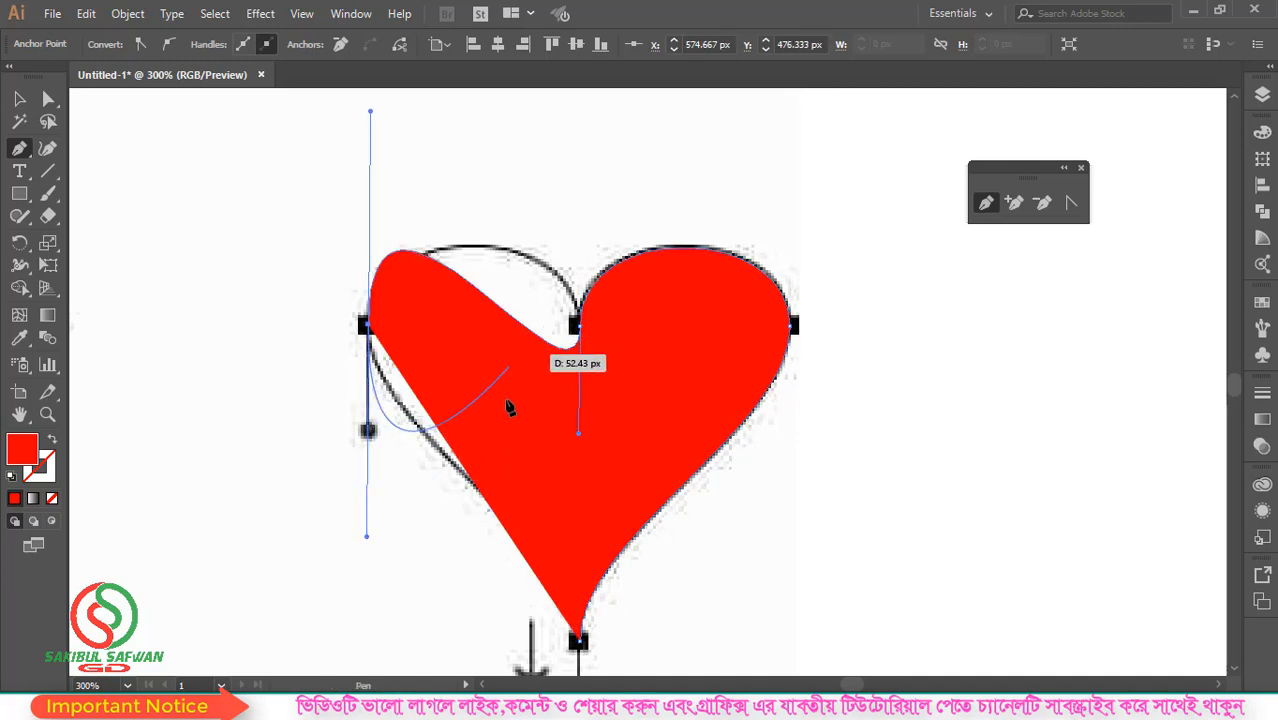
pyautogui.hotkey('ctrl', 'z')
pyautogui.moveTo(588, 341); pyautogui.dragTo(338, 518)
pyautogui.hotkey('ctrl', 'z')
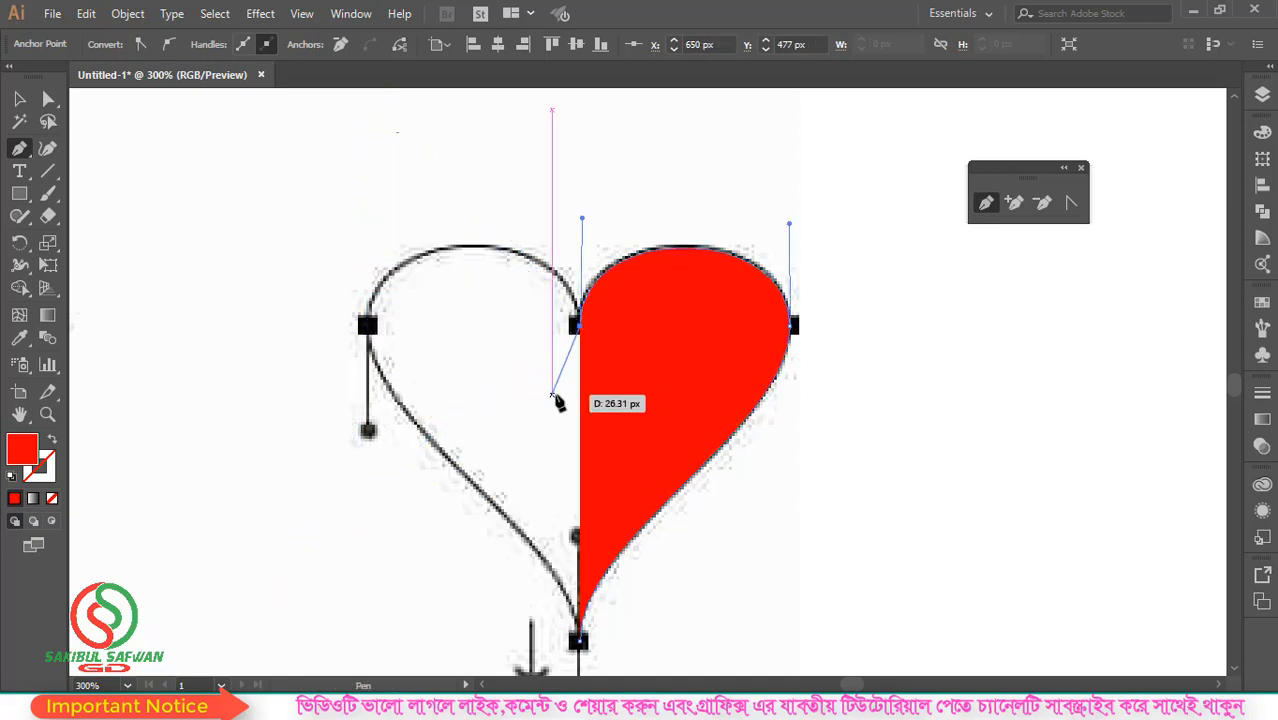
pyautogui.hotkey('ctrl', 'z')
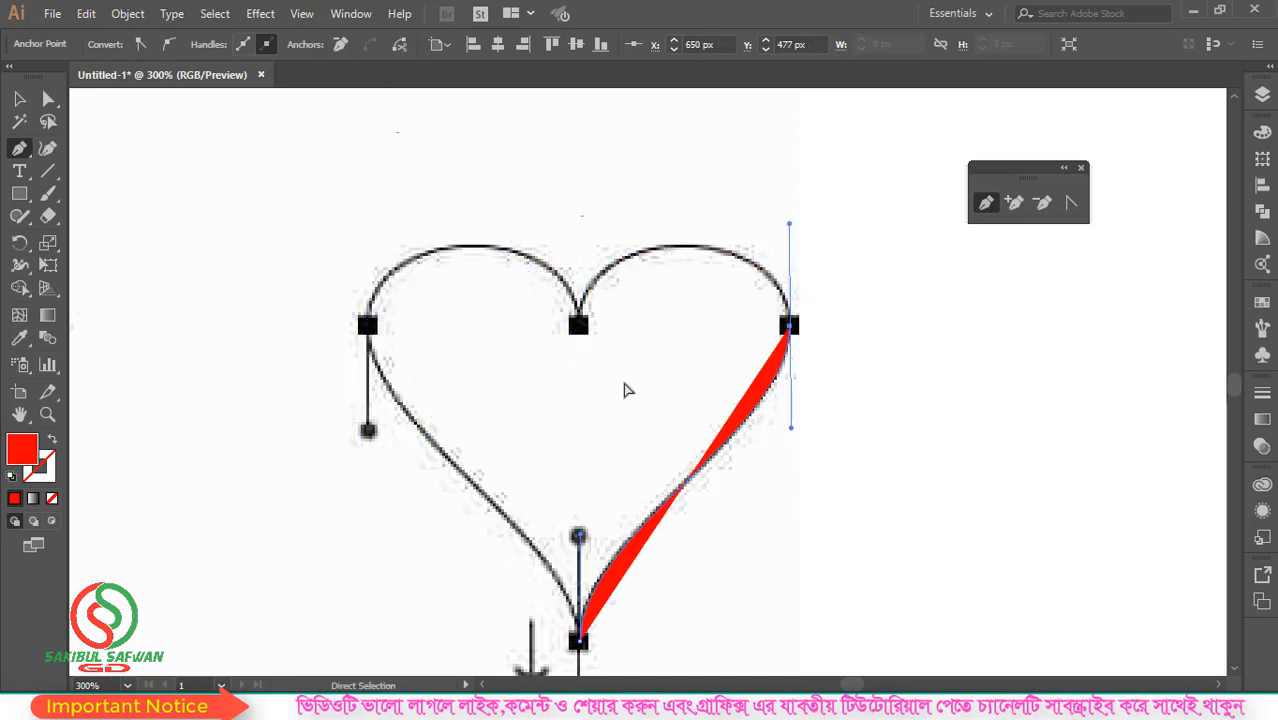
# Step: Add an anchor at the heart's centre notch and turn its outgoing handle upward to form a corner
pyautogui.moveTo(580, 328); pyautogui.dragTo(578, 449)
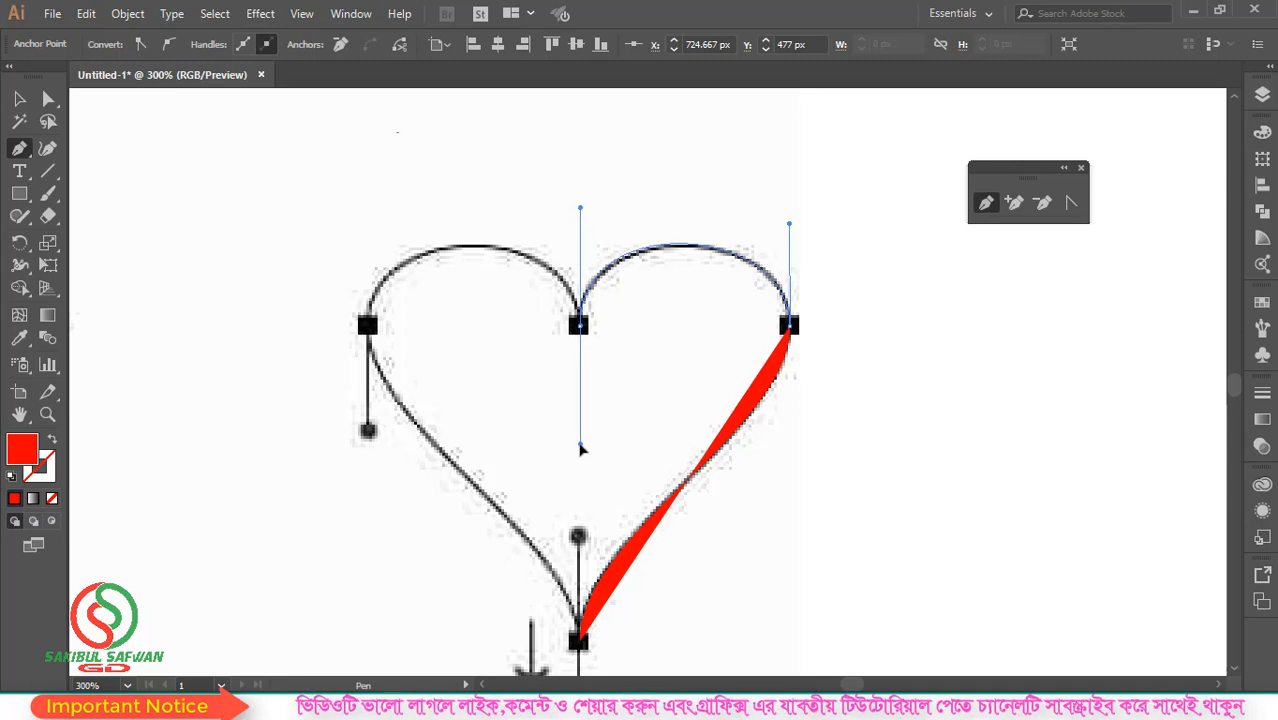
pyautogui.moveTo(580, 449); pyautogui.dragTo(598, 313)
pyautogui.moveTo(479, 266); pyautogui.dragTo(545, 283)
pyautogui.moveTo(576, 236); pyautogui.dragTo(578, 232)
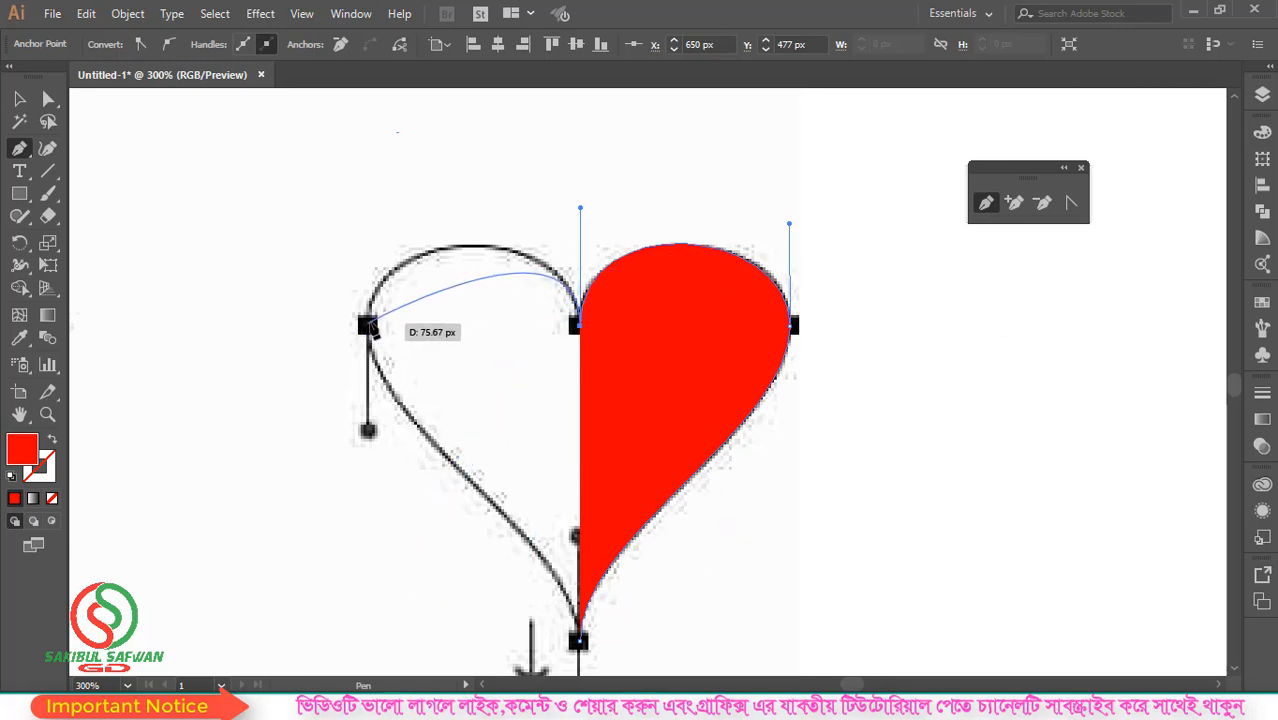
# Step: Add a smooth anchor at the heart's left point and close the path at the bottom anchor, using vertical handles
pyautogui.moveTo(368, 327); pyautogui.dragTo(370, 425)
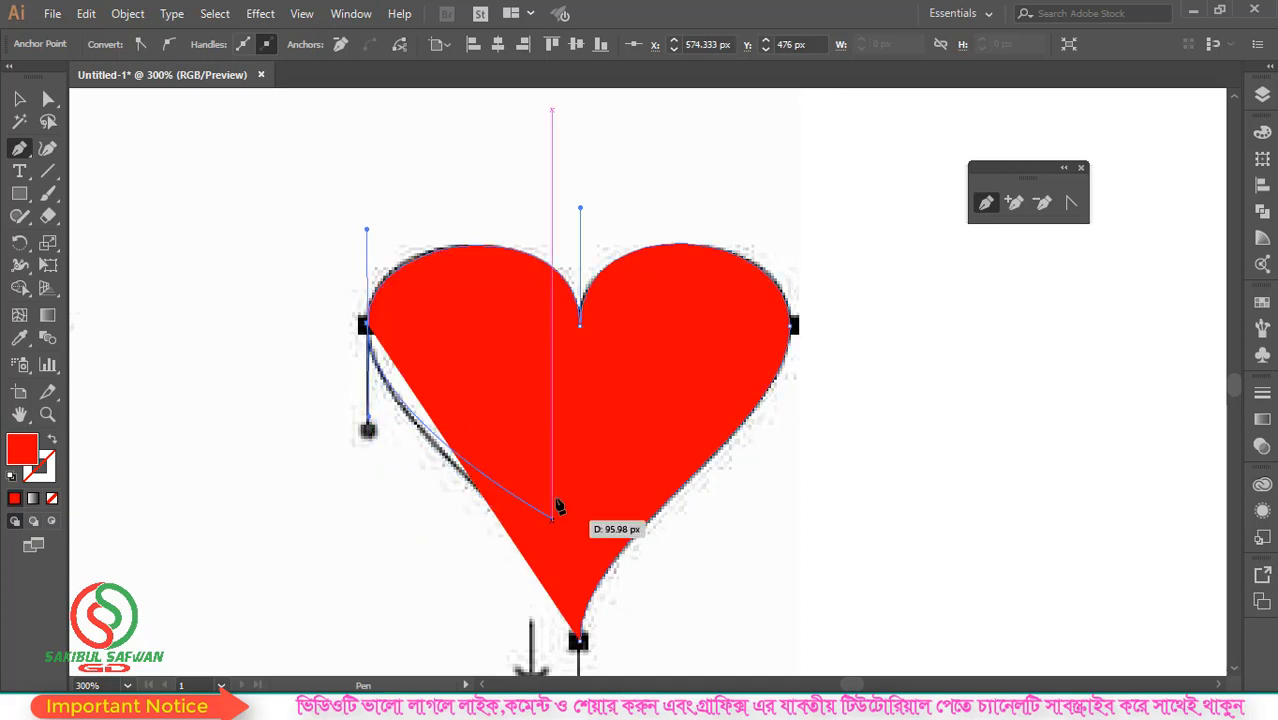
pyautogui.scroll(-2, 540, 448)
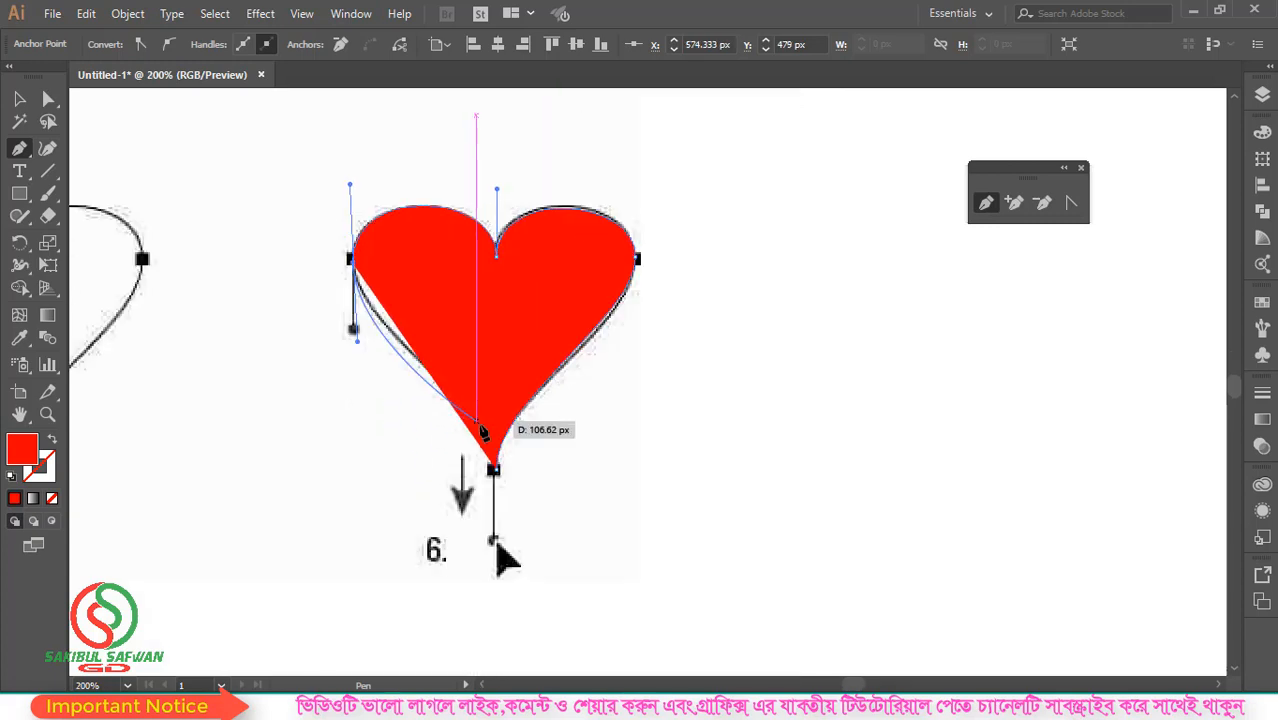
pyautogui.moveTo(481, 430); pyautogui.dragTo(502, 480)
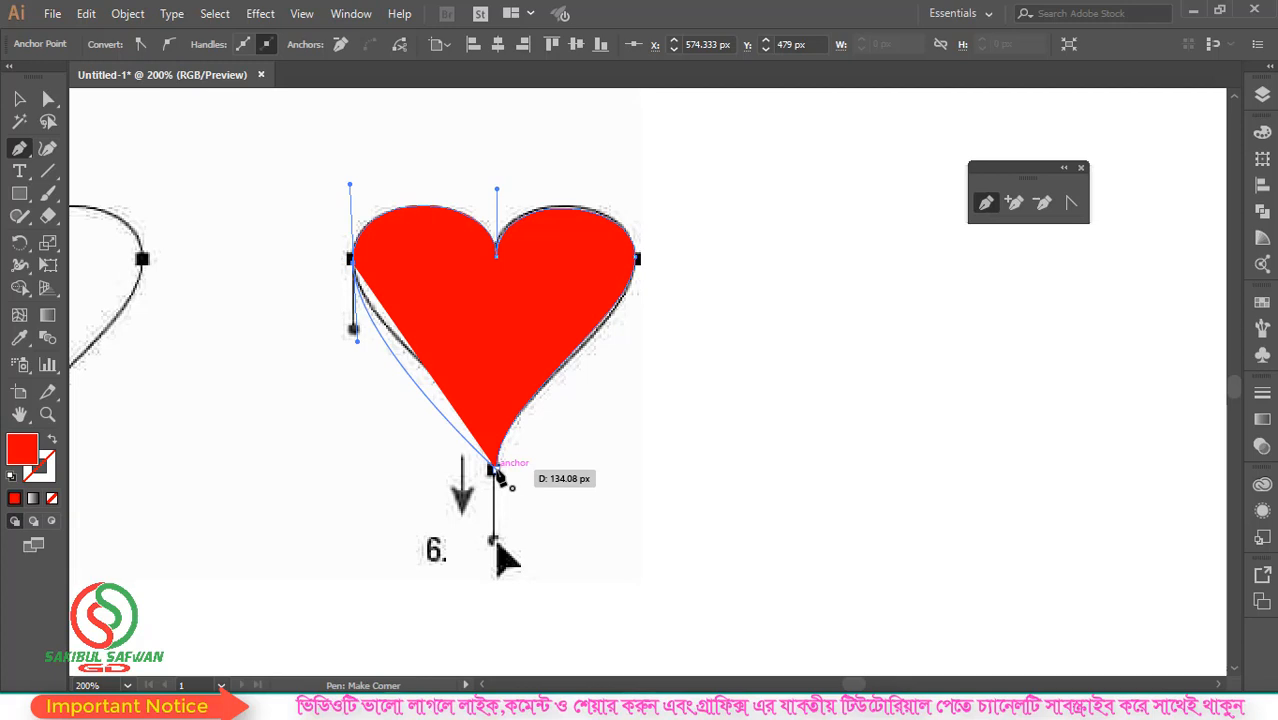
pyautogui.moveTo(497, 469); pyautogui.dragTo(498, 546)
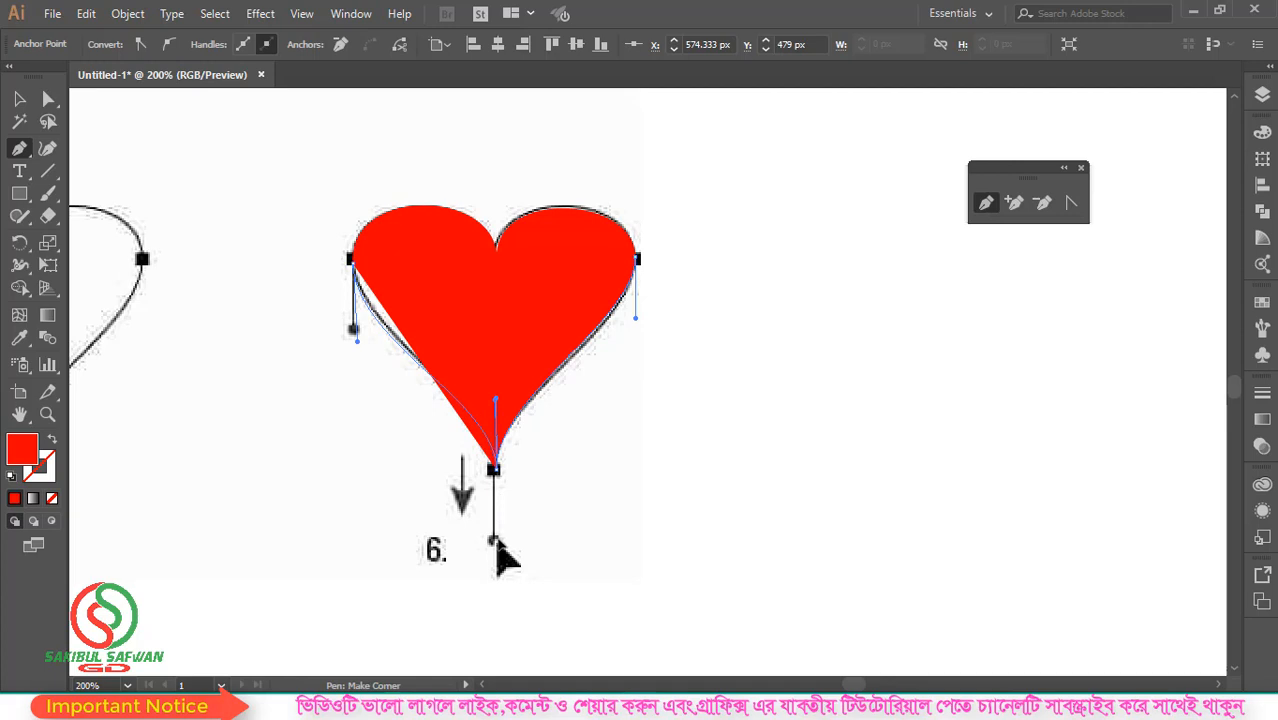
pyautogui.moveTo(495, 542); pyautogui.dragTo(495, 543)
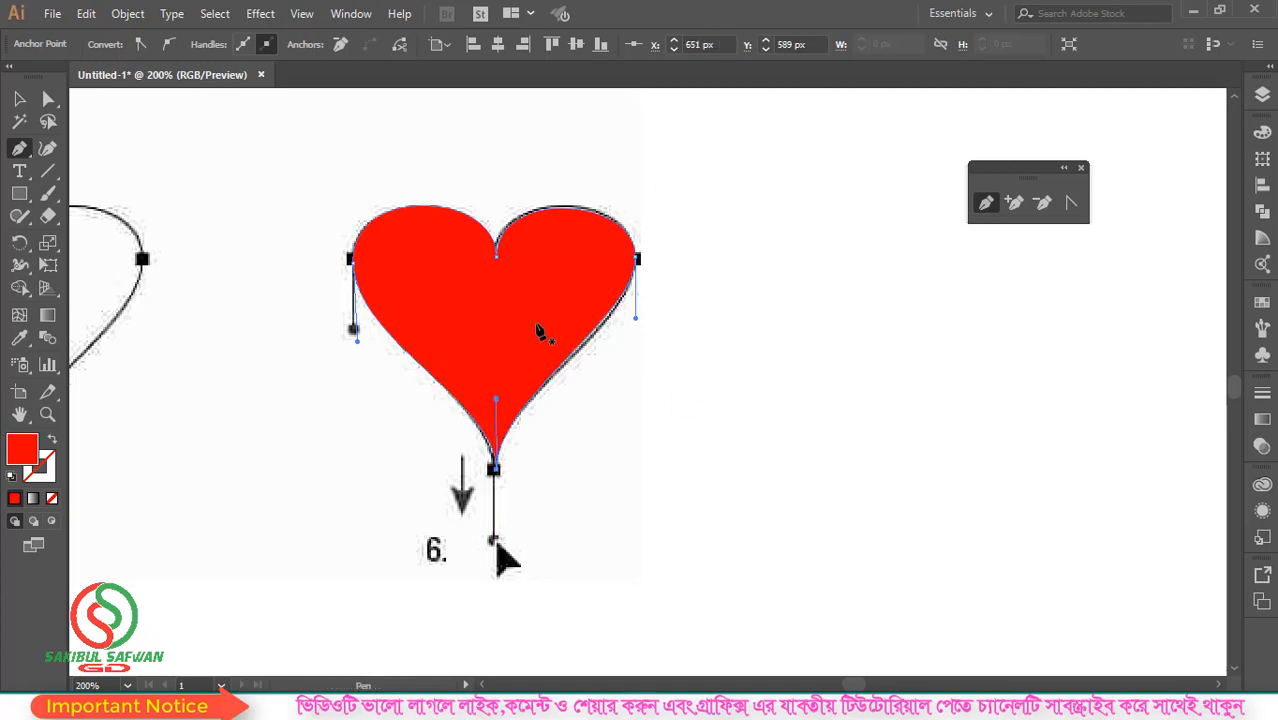
# Step: Move the finished red heart off figure 6 to the empty area right of the practice image
pyautogui.scroll(-3, 518, 321)
pyautogui.click(20, 99)
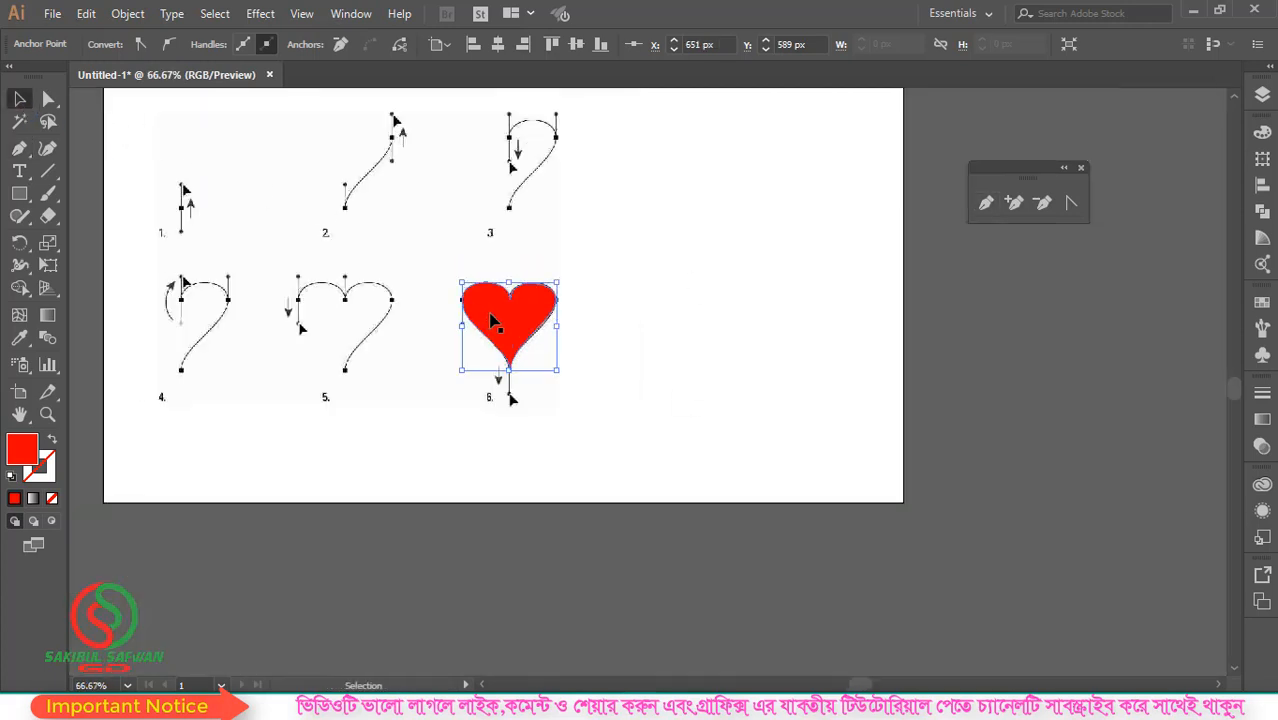
pyautogui.moveTo(490, 320)
pyautogui.mouseDown()
pyautogui.moveTo(605, 380)
pyautogui.moveTo(614, 340)
pyautogui.mouseUp()
# Step: Unlock the heart practice image and delete it together with the traced red heart
pyautogui.scroll(-1, 436, 300)
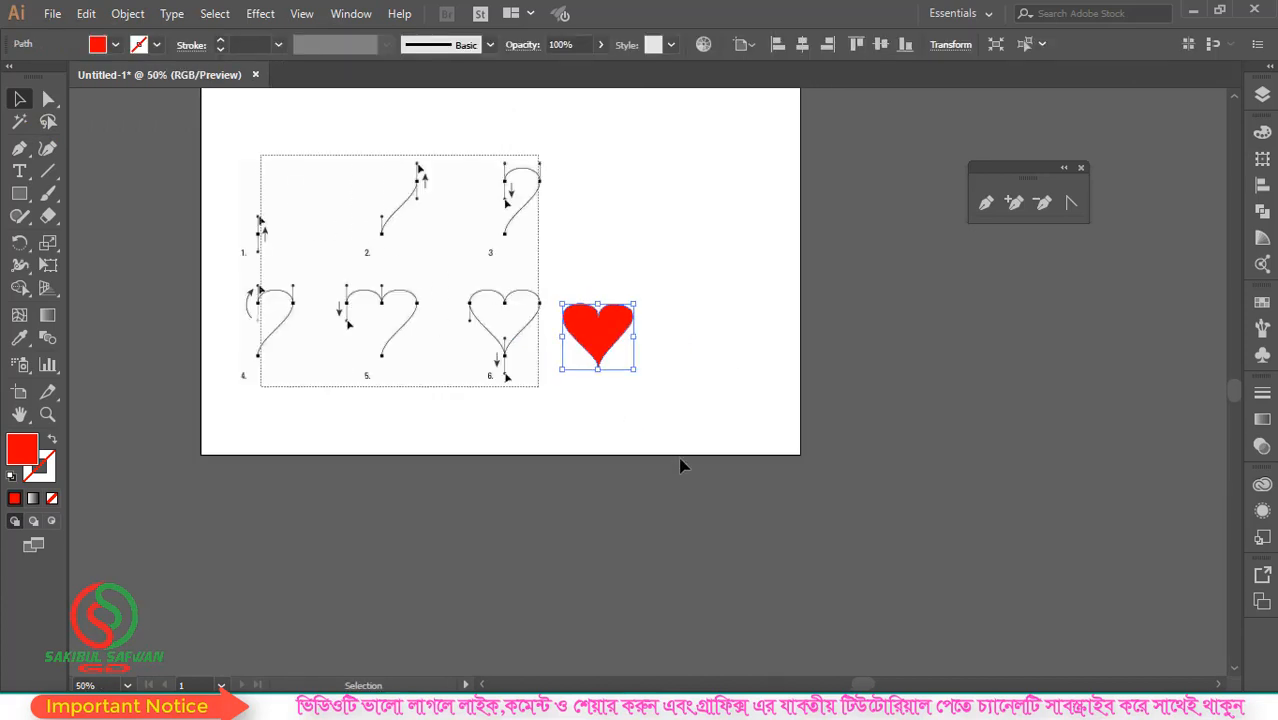
pyautogui.moveTo(680, 460); pyautogui.dragTo(689, 463)
pyautogui.hotkey('ctrl', 'alt', '2')
pyautogui.moveTo(645, 201); pyautogui.dragTo(265, 448)
pyautogui.press('Delete')
# Step: Place the rabbit photo, whose file name starts with 616euTZwc, from the desktop onto the artboard
pyautogui.scroll(1, 298, 395)
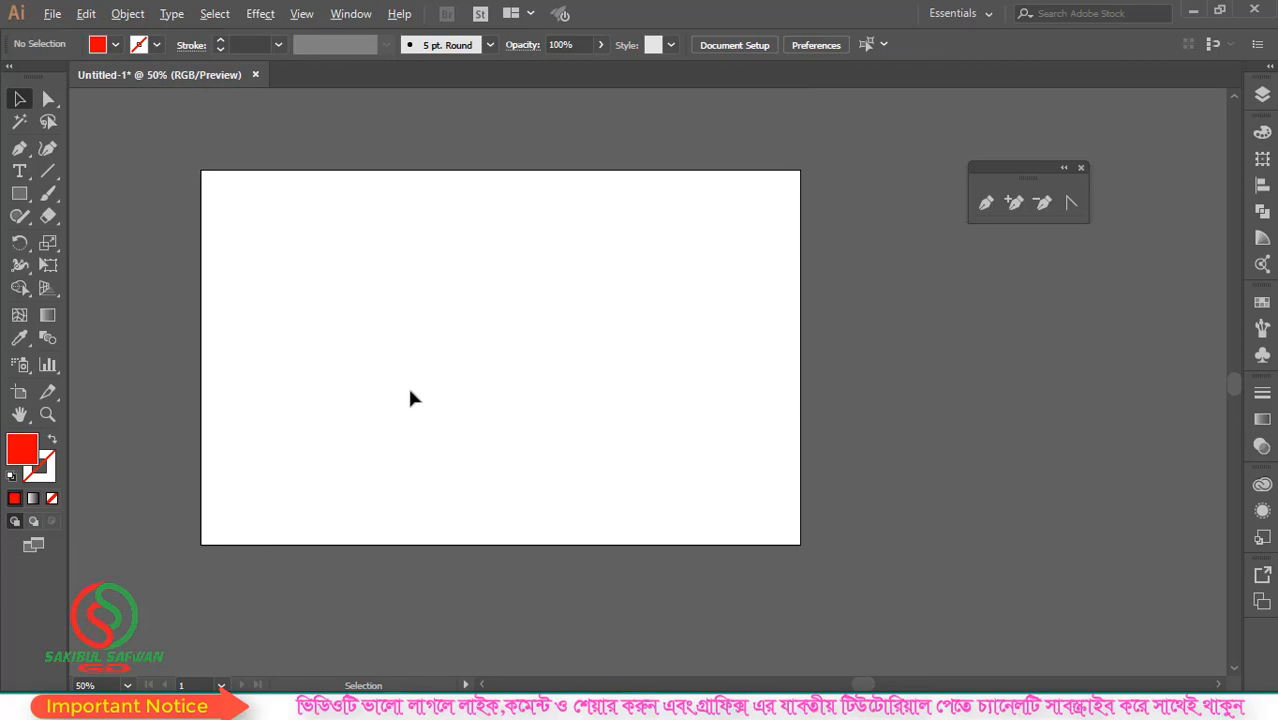
pyautogui.click(1195, 12)
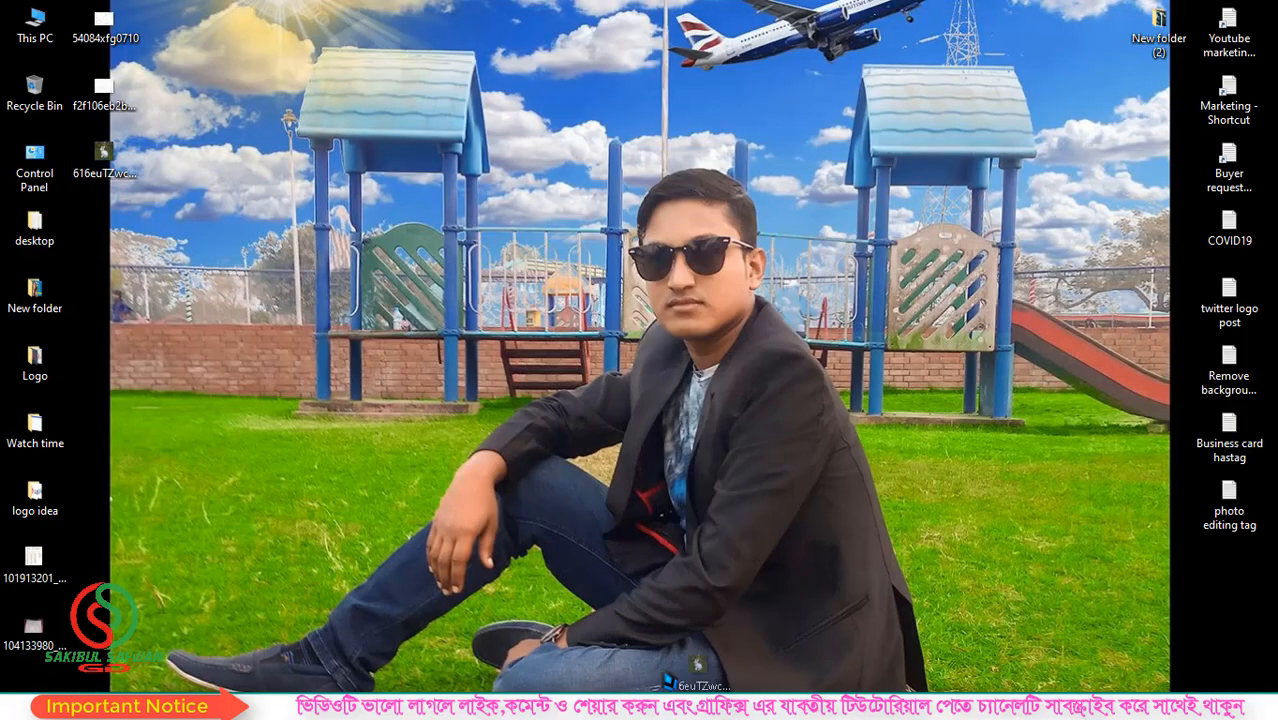
pyautogui.moveTo(480, 706); pyautogui.dragTo(511, 382)
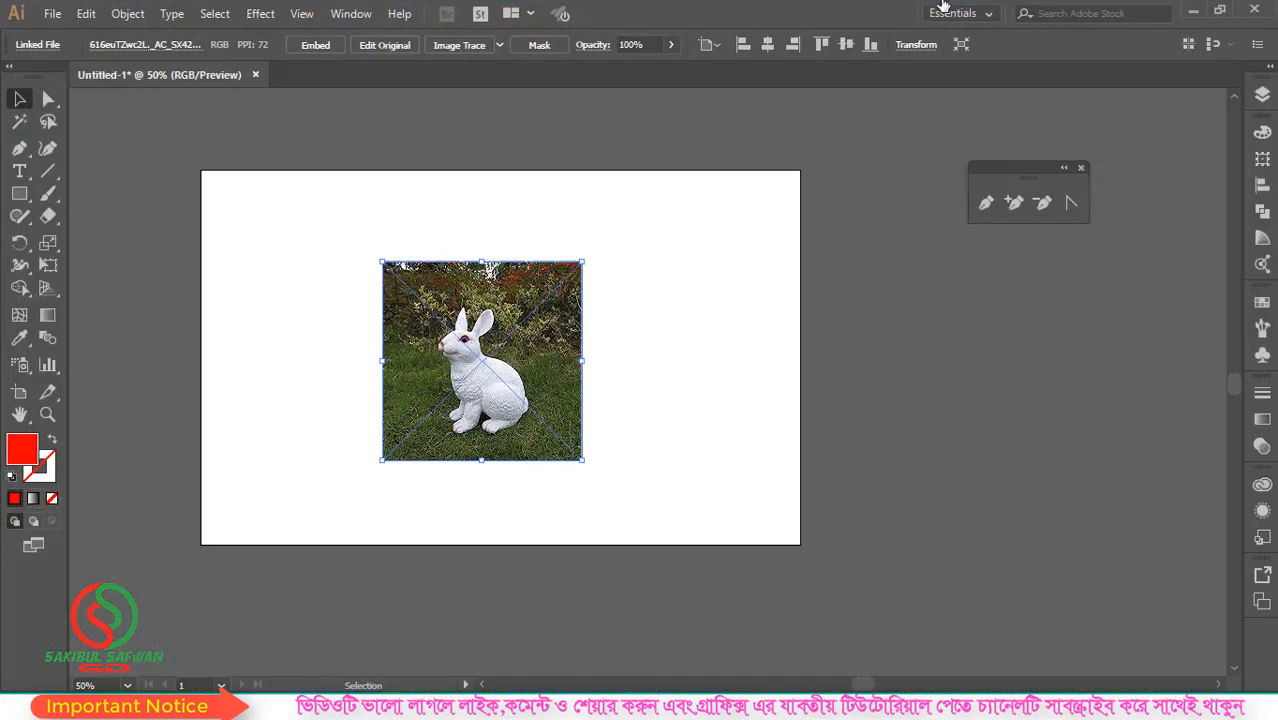
pyautogui.hotkey('ctrl', '1')
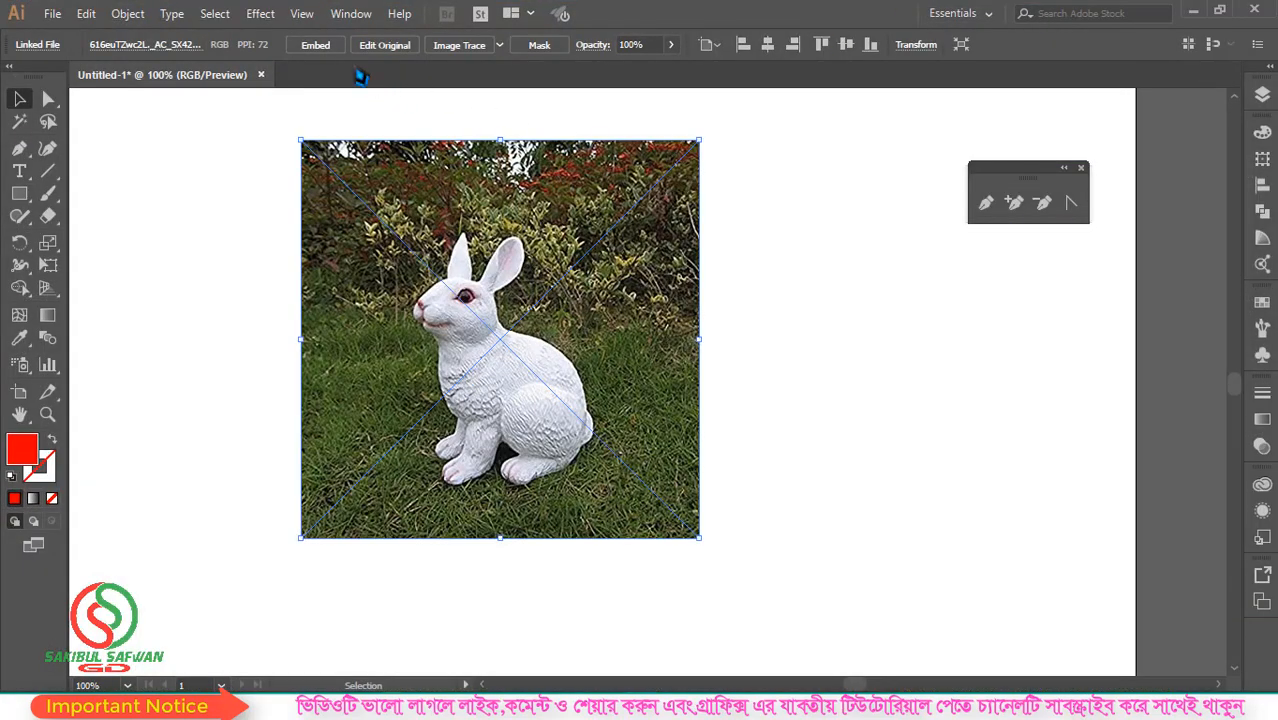
# Step: Embed the linked rabbit photo in the document and deselect it
pyautogui.click(315, 44)
pyautogui.scroll(2, 513, 353)
pyautogui.scroll(-1, 511, 353)
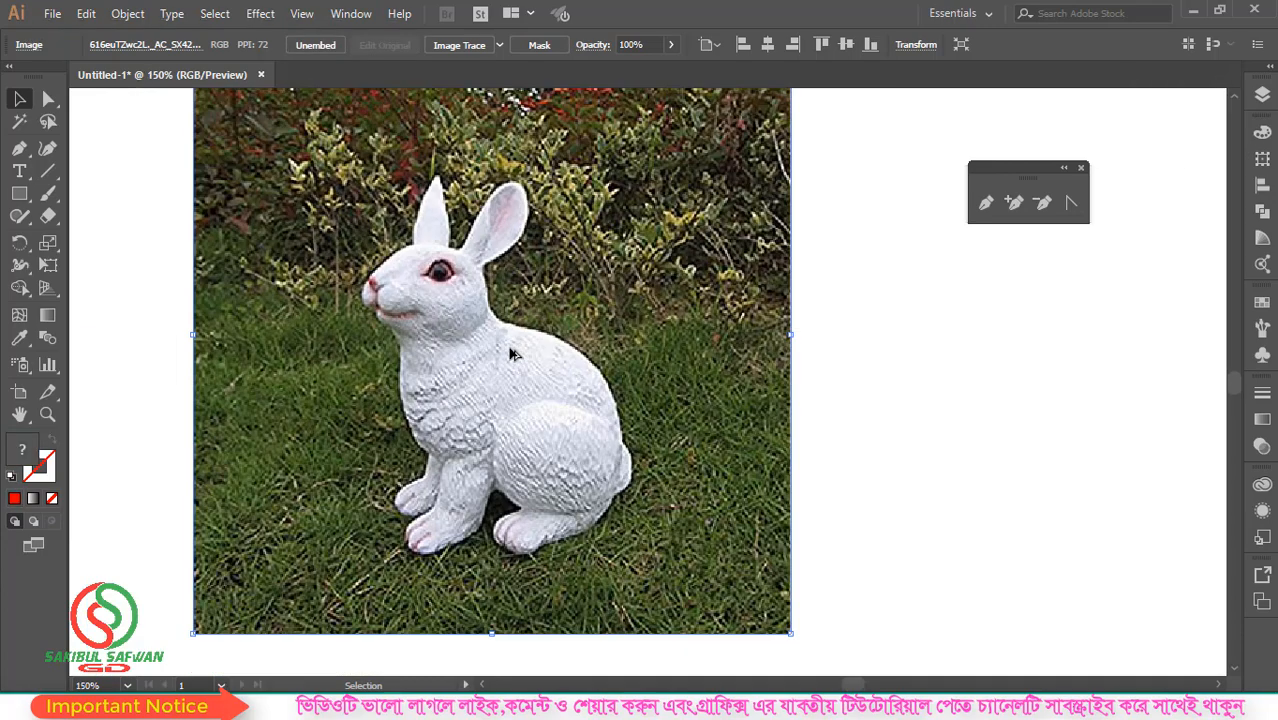
pyautogui.hotkey('ctrl', 'shift', 'a')
# Step: Start a Pen tool path on the rabbit's outline where the chest meets the front leg
pyautogui.scroll(1, 510, 385)
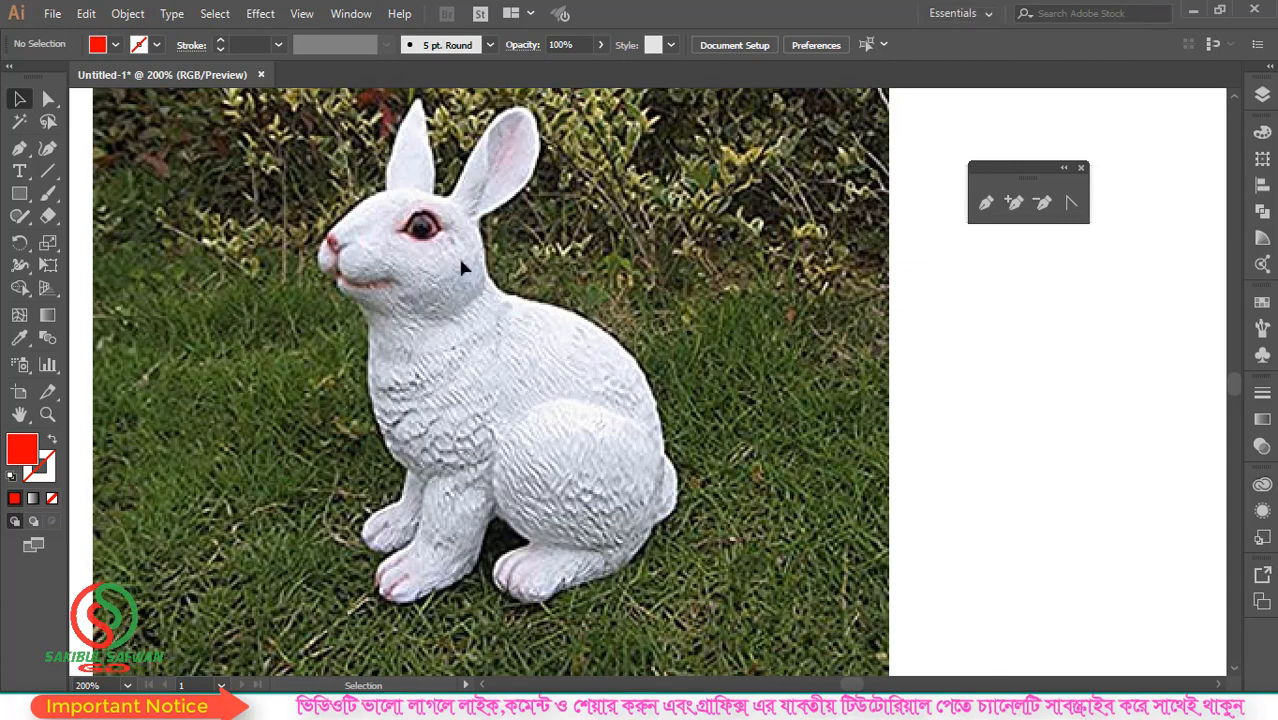
pyautogui.click(20, 150)
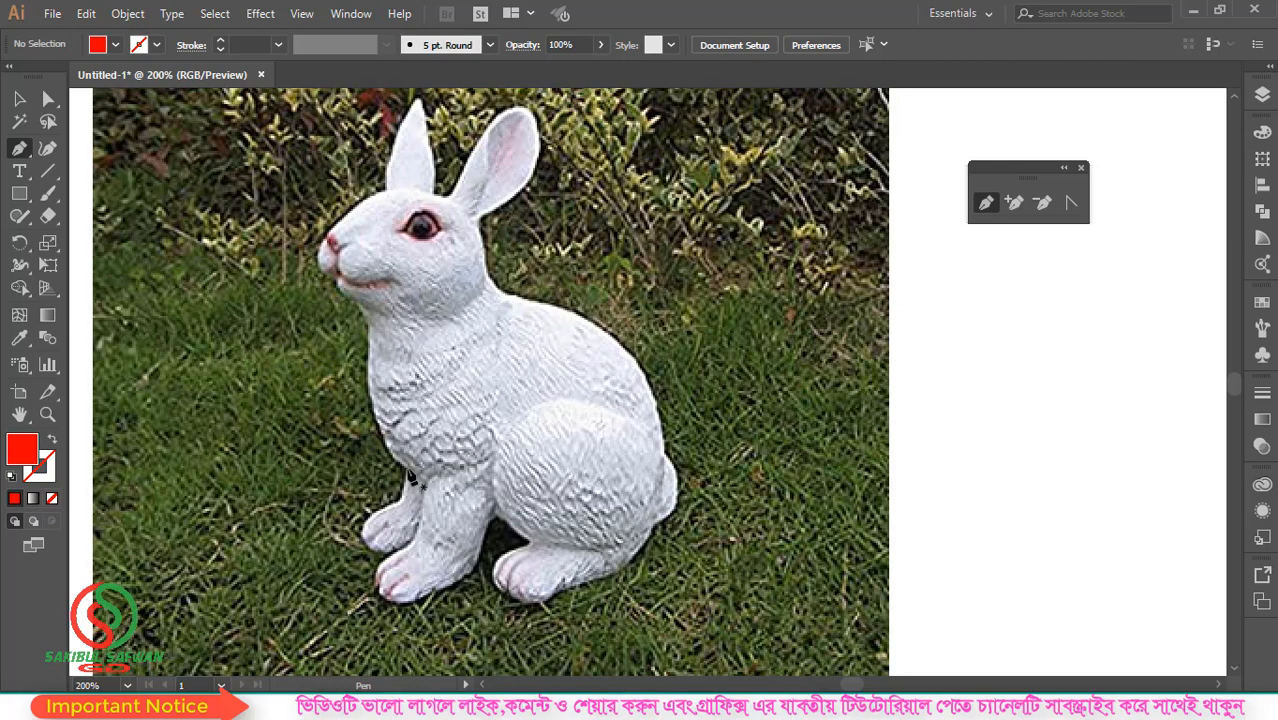
pyautogui.scroll(4, 410, 478)
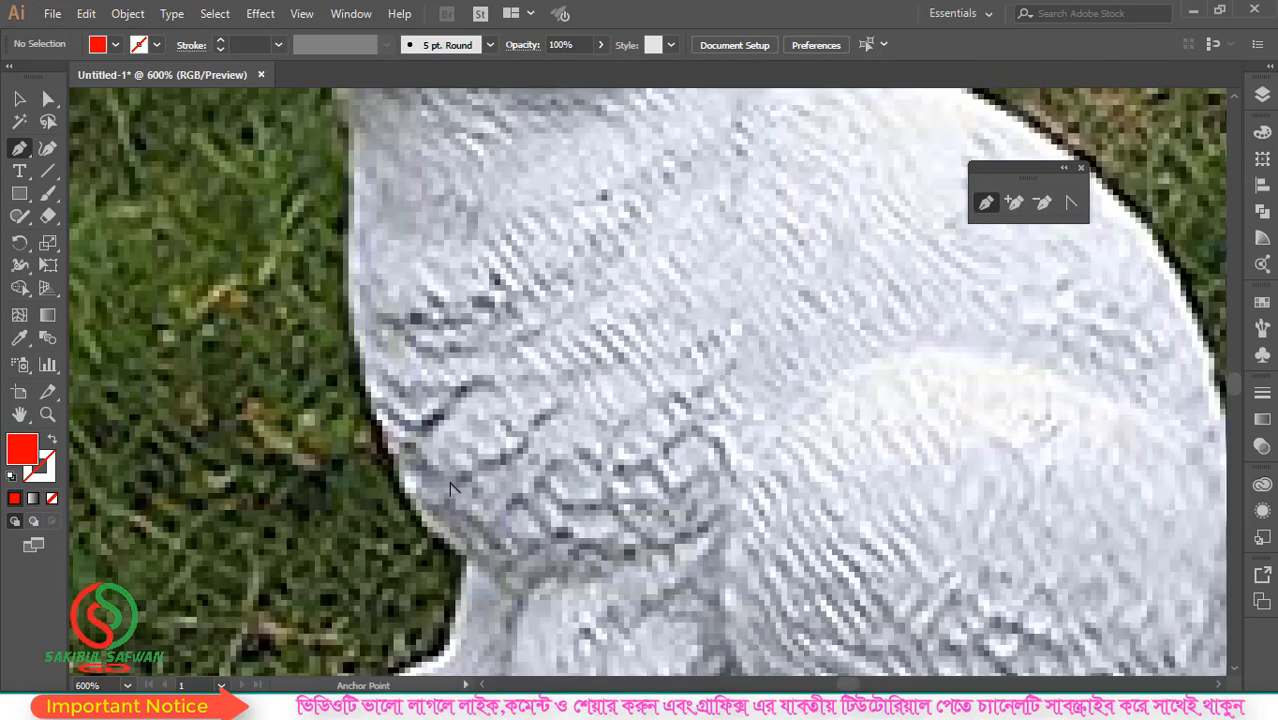
pyautogui.click(466, 560)
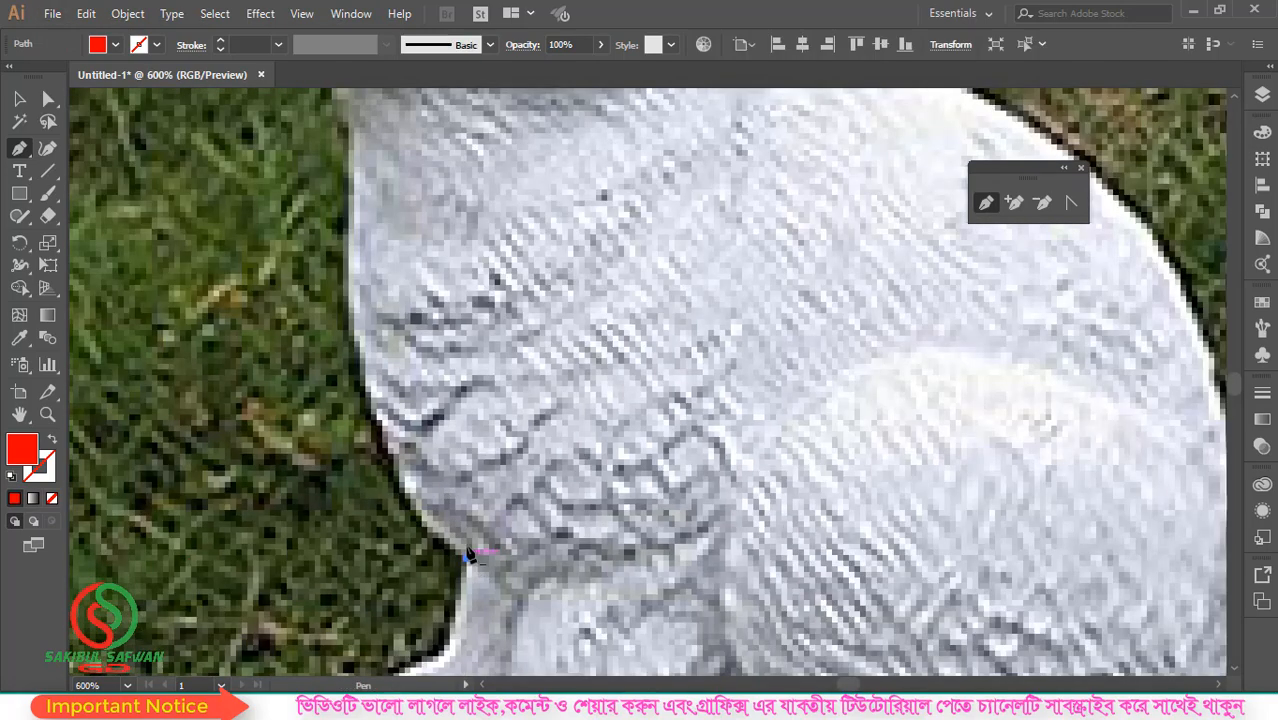
pyautogui.scroll(1, 380, 365)
pyautogui.scroll(-1, 358, 365)
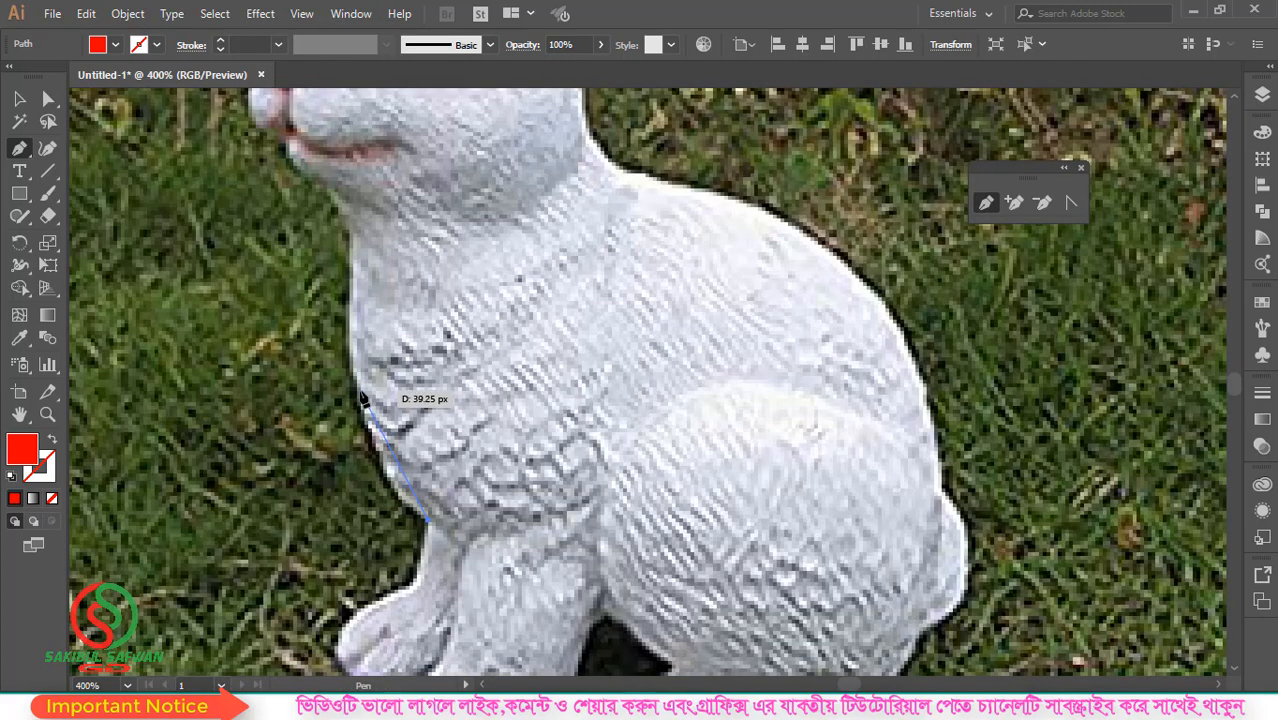
pyautogui.keyDown('ctrl'); pyautogui.click(437, 537); pyautogui.keyUp('ctrl')
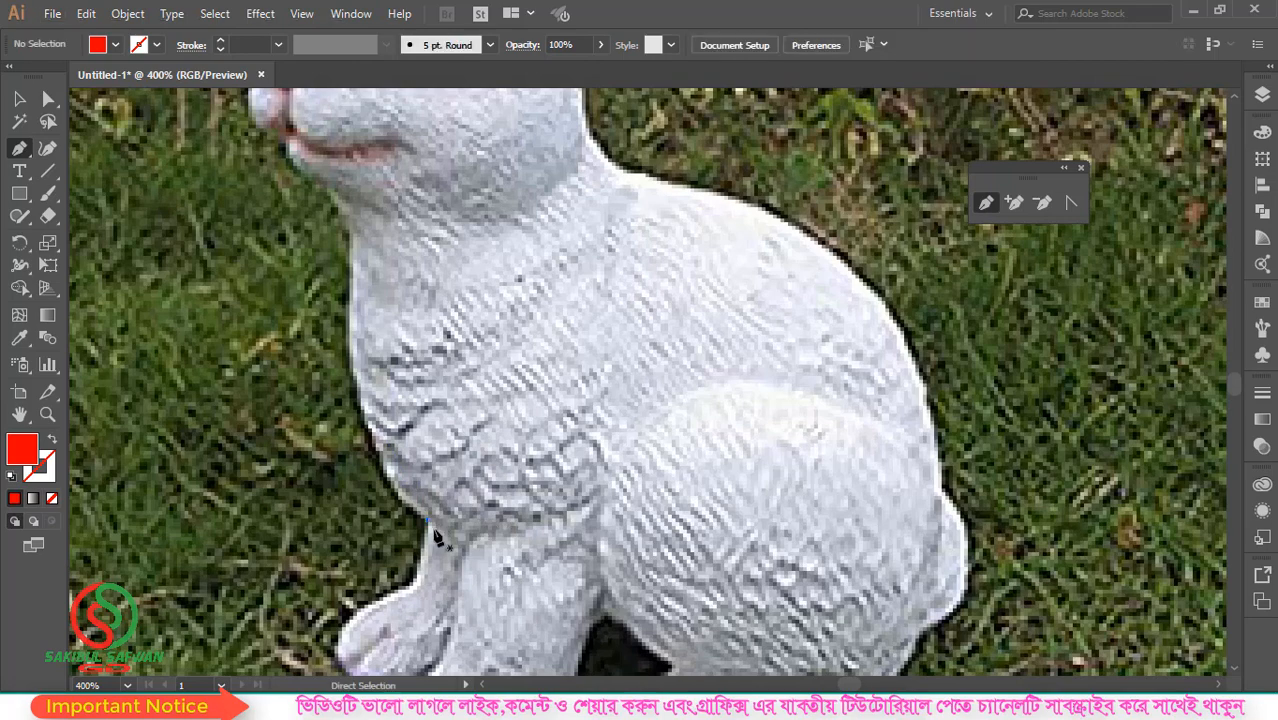
pyautogui.scroll(1, 424, 528)
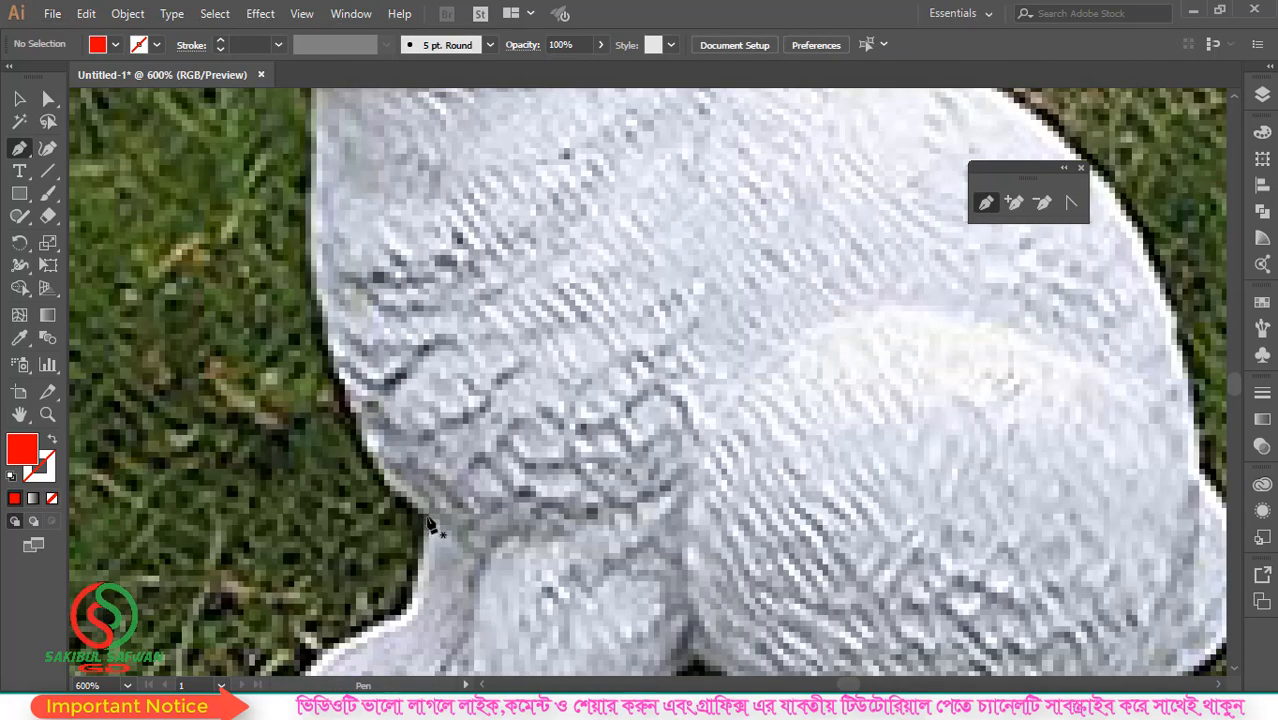
pyautogui.scroll(-1, 428, 520)
pyautogui.scroll(1, 430, 530)
pyautogui.click(432, 562)
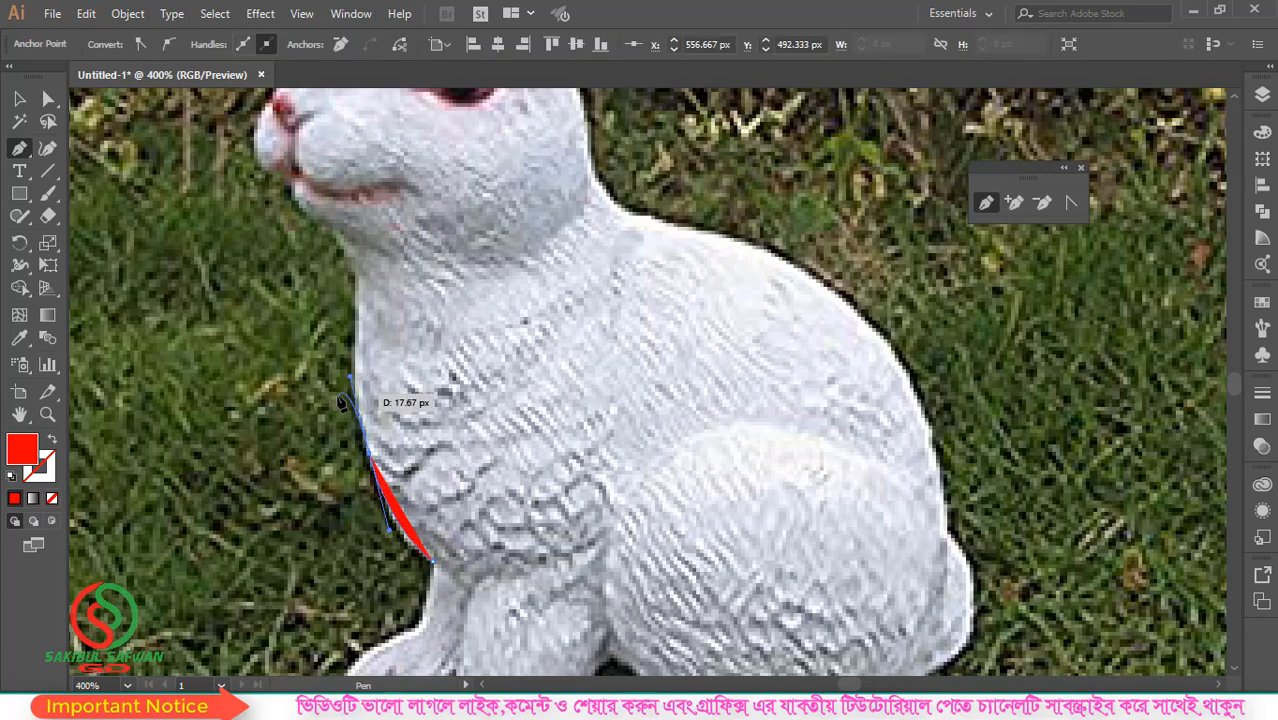
# Step: Give the new path no fill and a black stroke
pyautogui.scroll(1, 352, 385)
pyautogui.scroll(1, 390, 322)
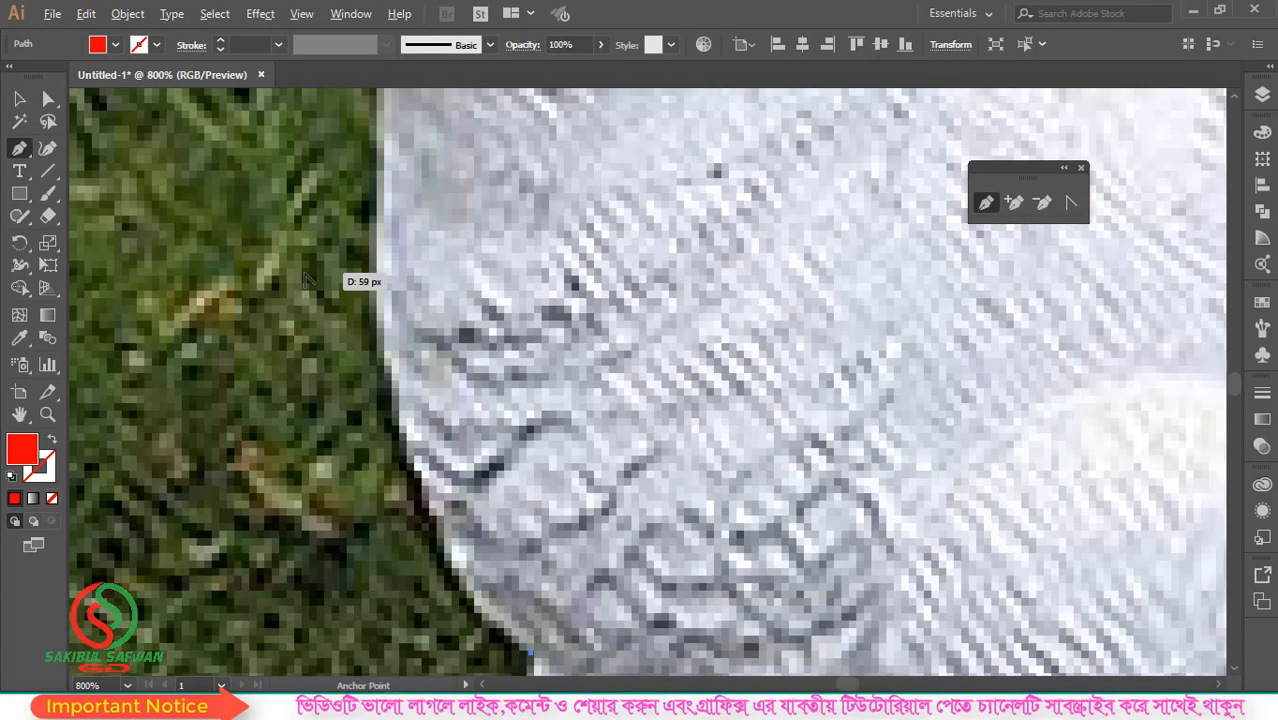
pyautogui.scroll(-1, 330, 290)
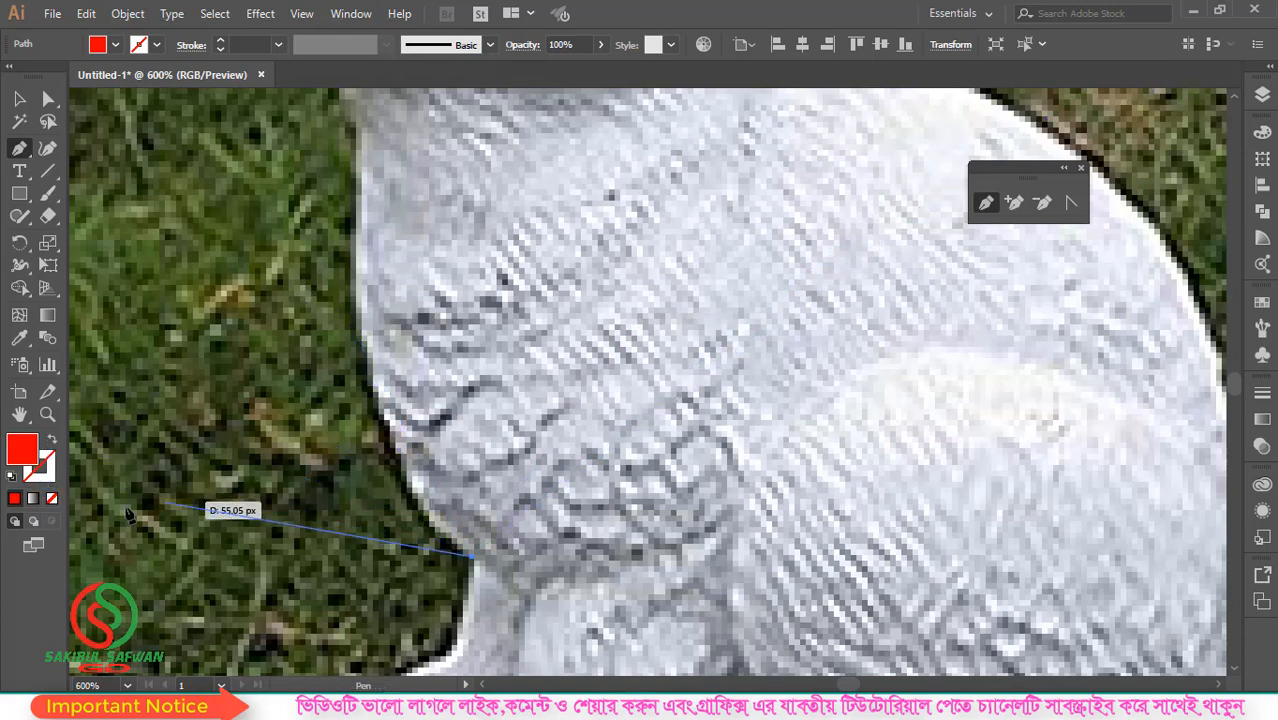
pyautogui.click(54, 499)
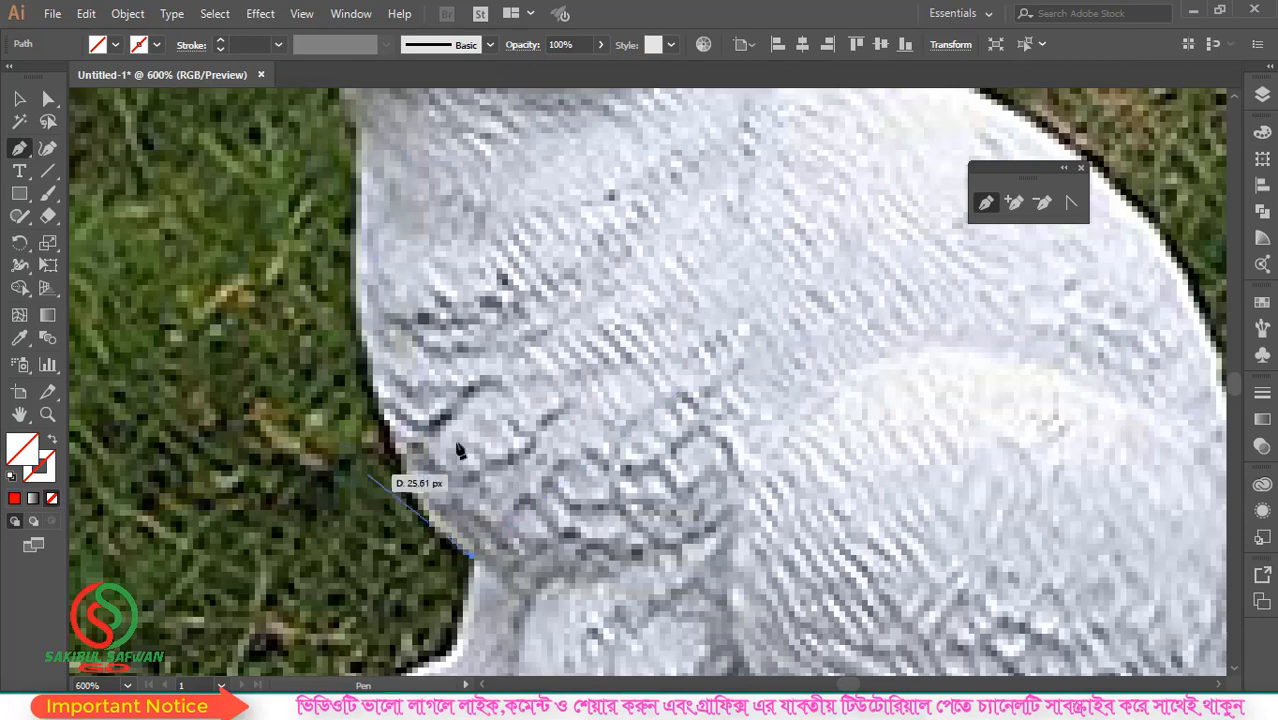
pyautogui.scroll(-4, 392, 455)
pyautogui.scroll(4, 392, 455)
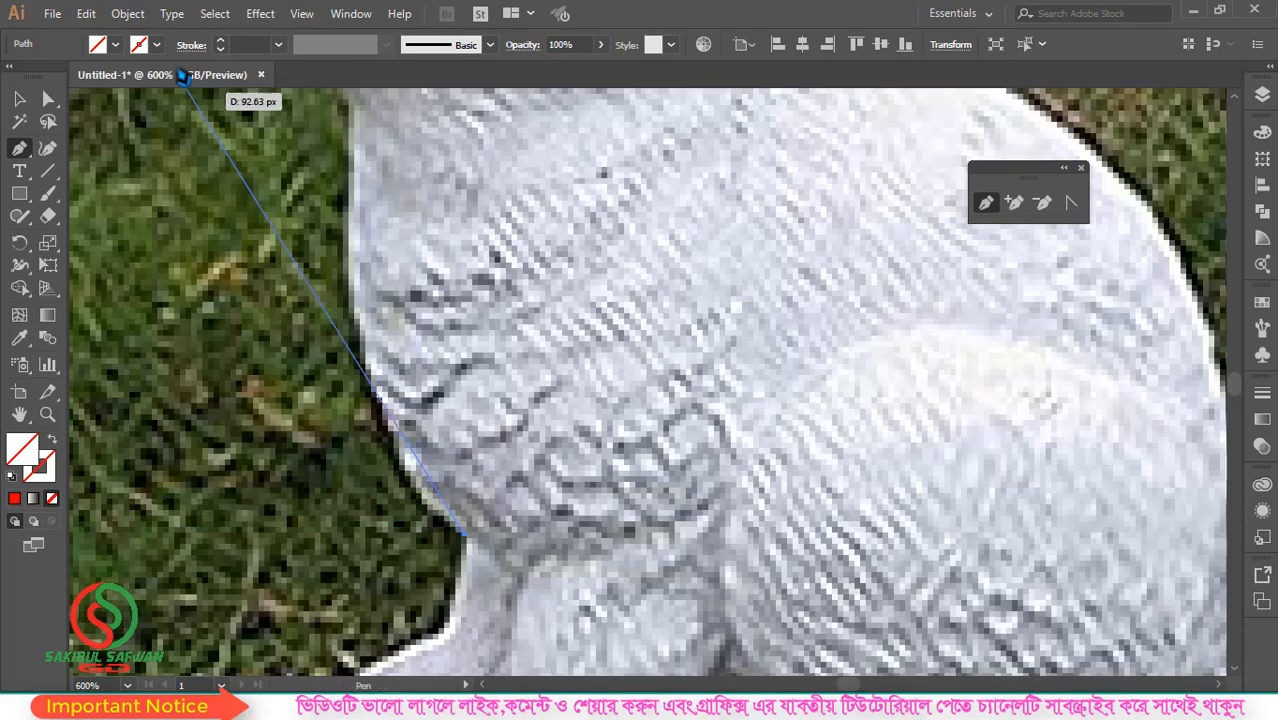
pyautogui.click(156, 44)
pyautogui.click(53, 78)
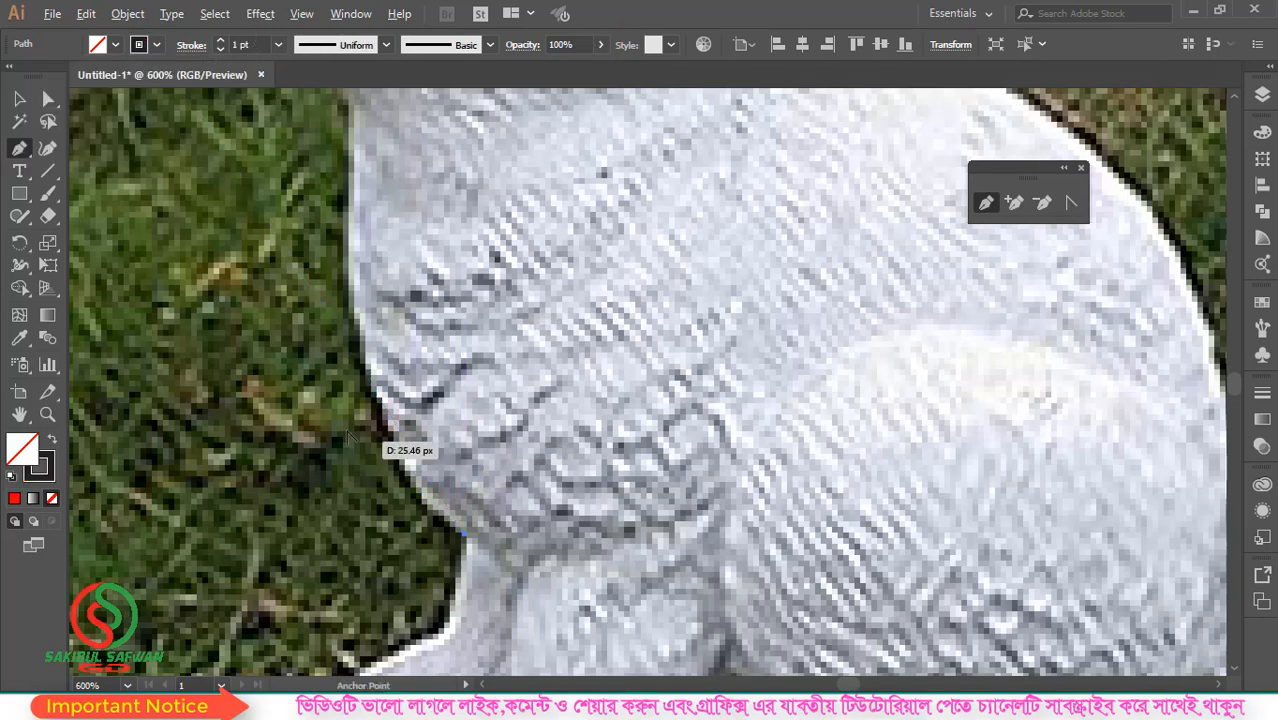
# Step: Trace the rabbit's chest edge upward with two curved anchor points, ending just below the neck
pyautogui.scroll(-1, 354, 424)
pyautogui.scroll(1, 370, 440)
pyautogui.scroll(1, 370, 440)
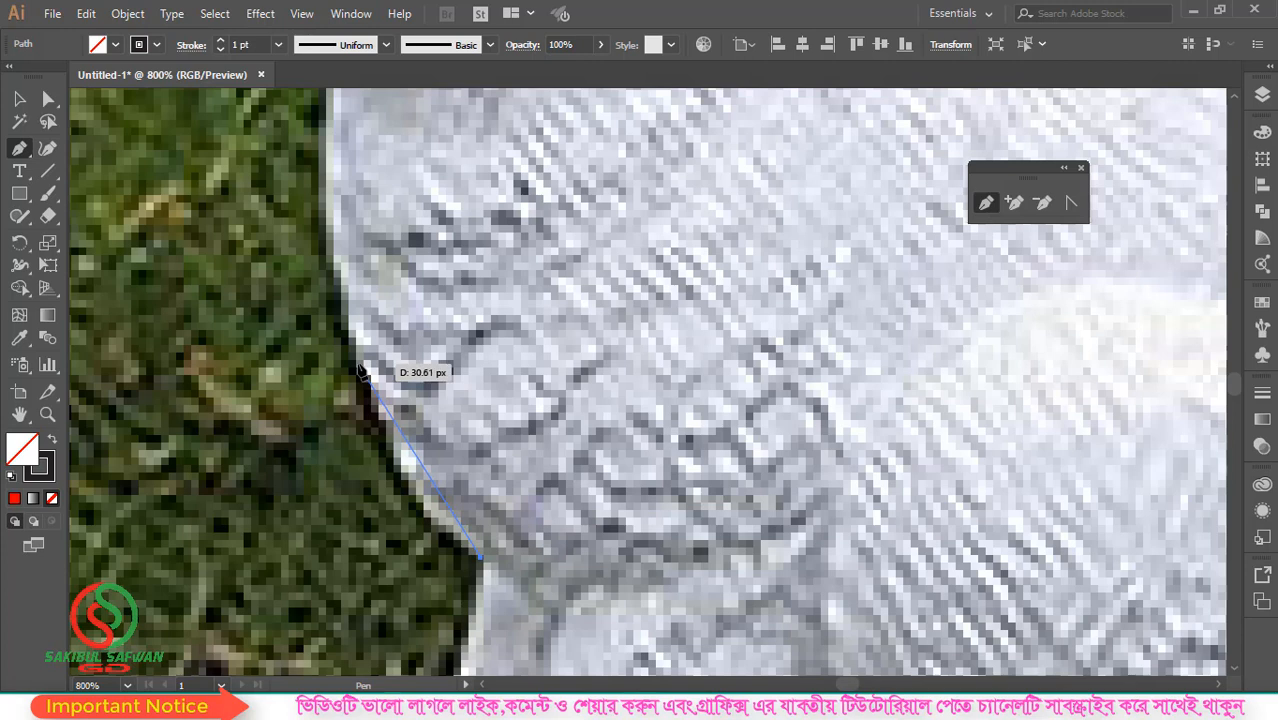
pyautogui.click(361, 371)
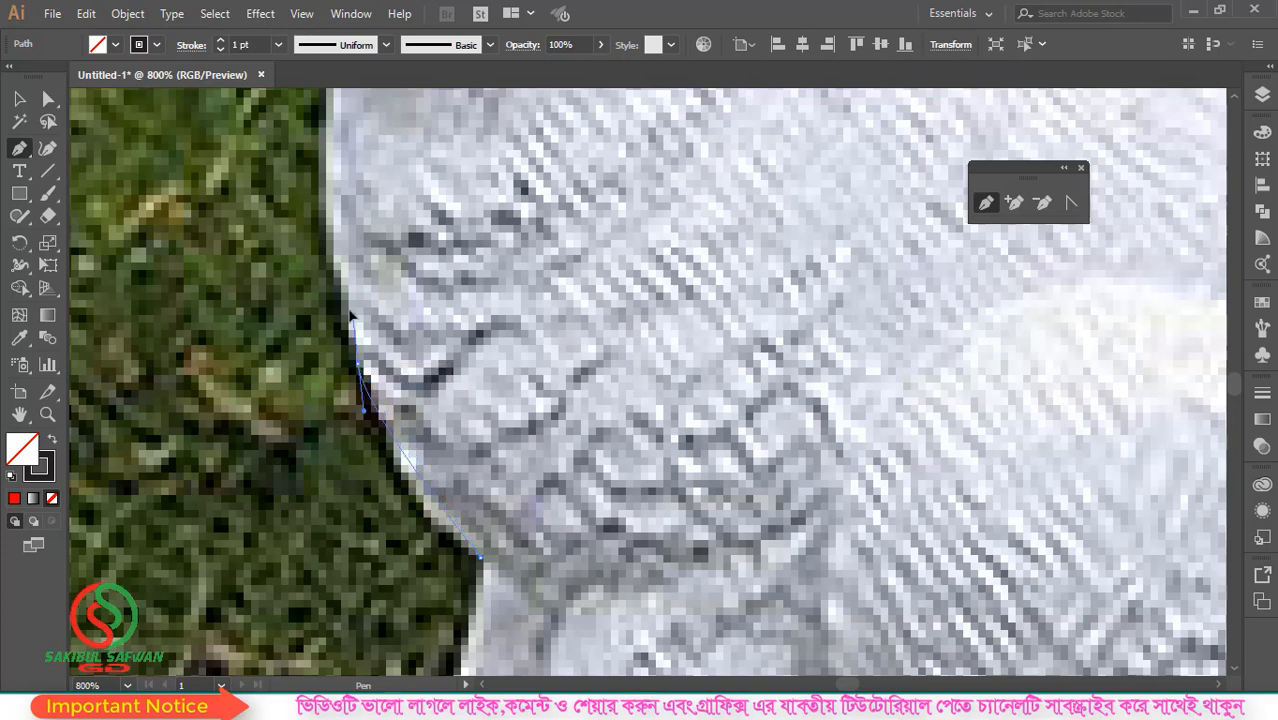
pyautogui.click(319, 218)
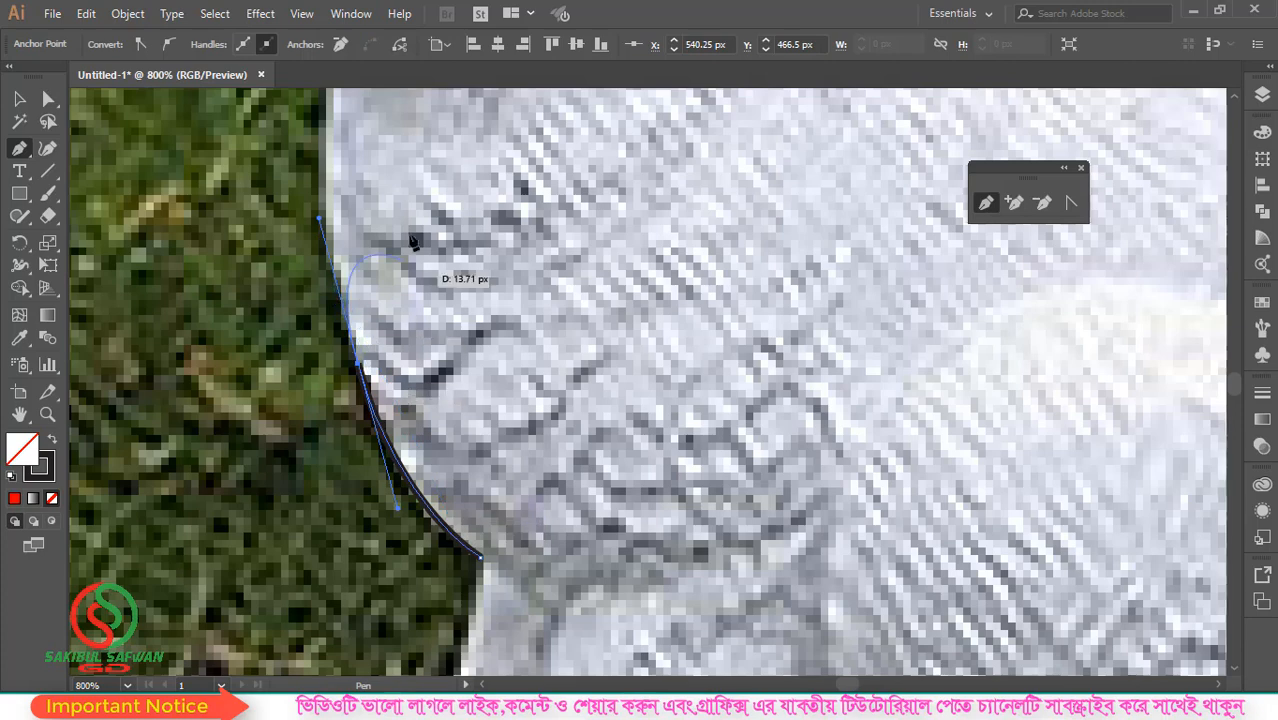
pyautogui.moveTo(400, 250); pyautogui.dragTo(441, 427)
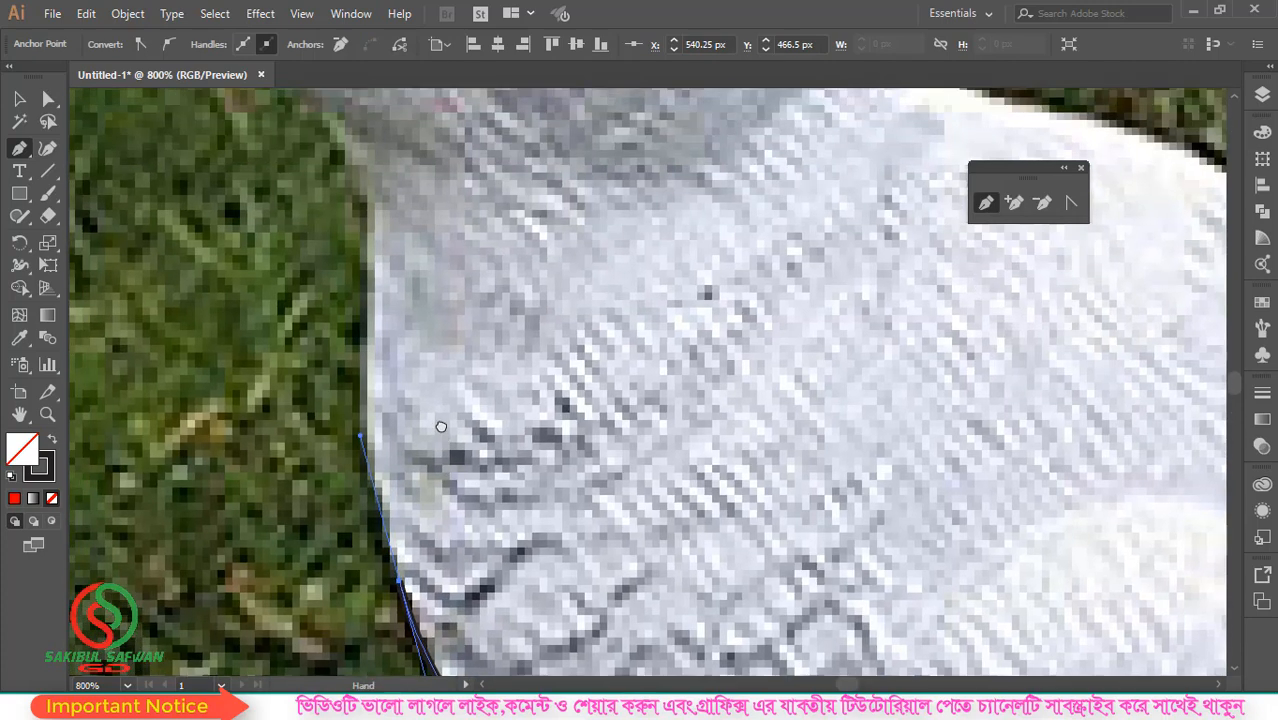
pyautogui.click(372, 251)
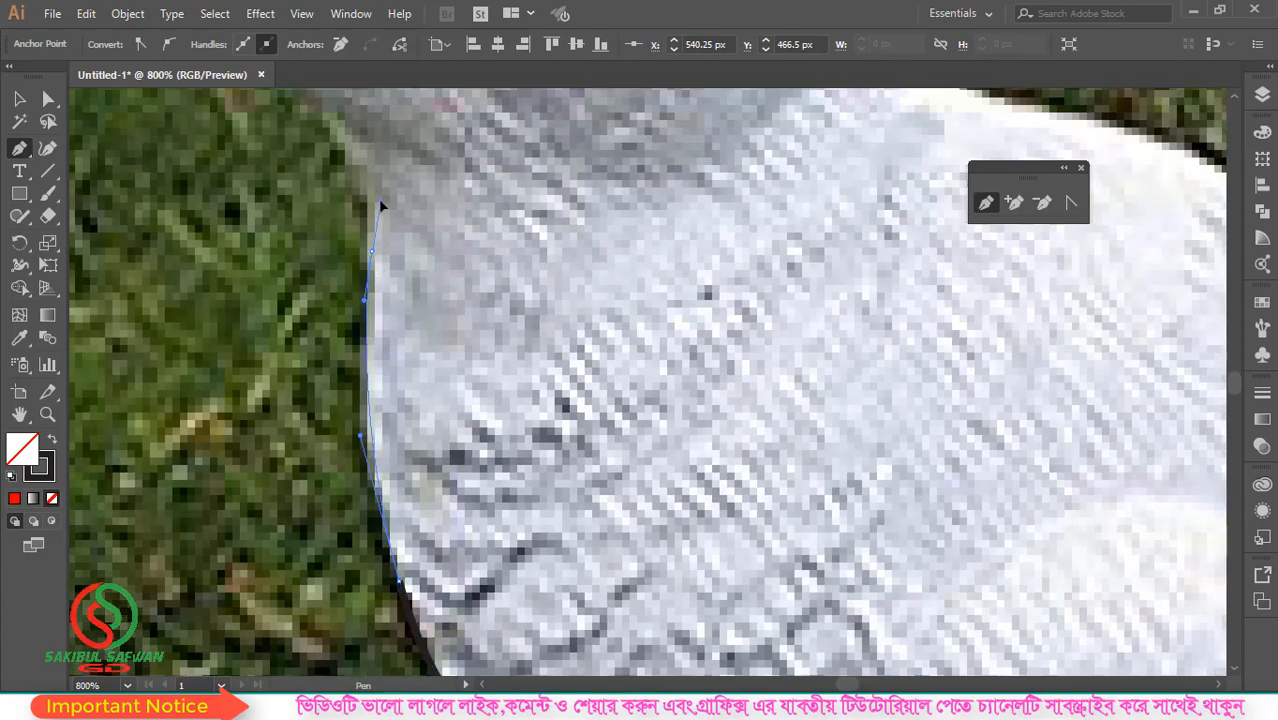
# Step: Continue the path with curves along the throat and around the chin to the front of the mouth
pyautogui.moveTo(376, 201); pyautogui.dragTo(655, 400)
pyautogui.click(526, 317)
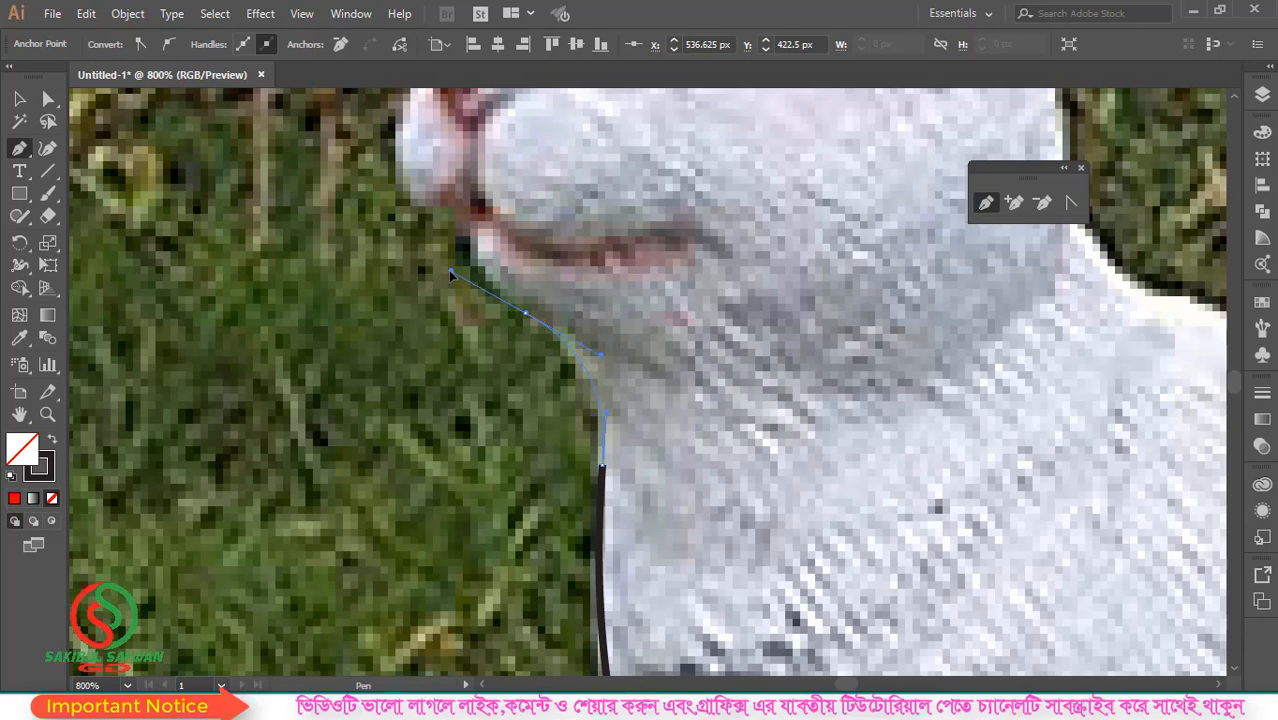
pyautogui.moveTo(450, 271); pyautogui.dragTo(493, 303)
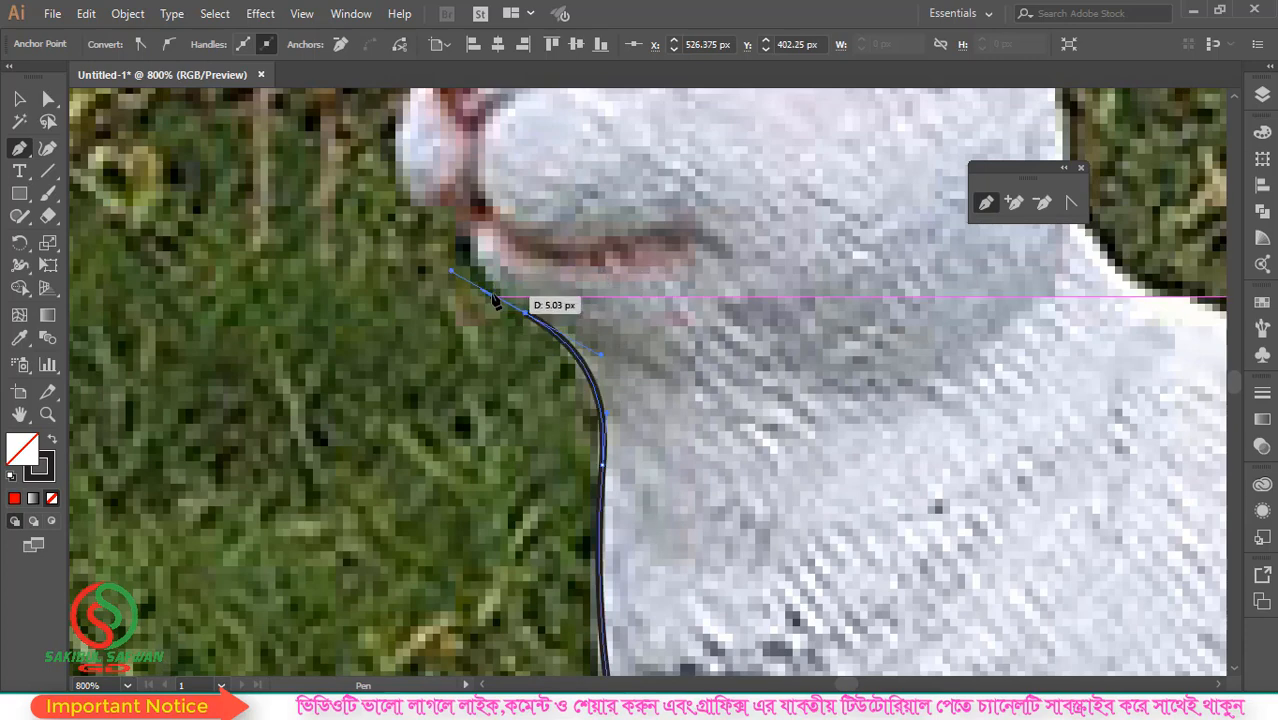
pyautogui.scroll(2, 493, 303)
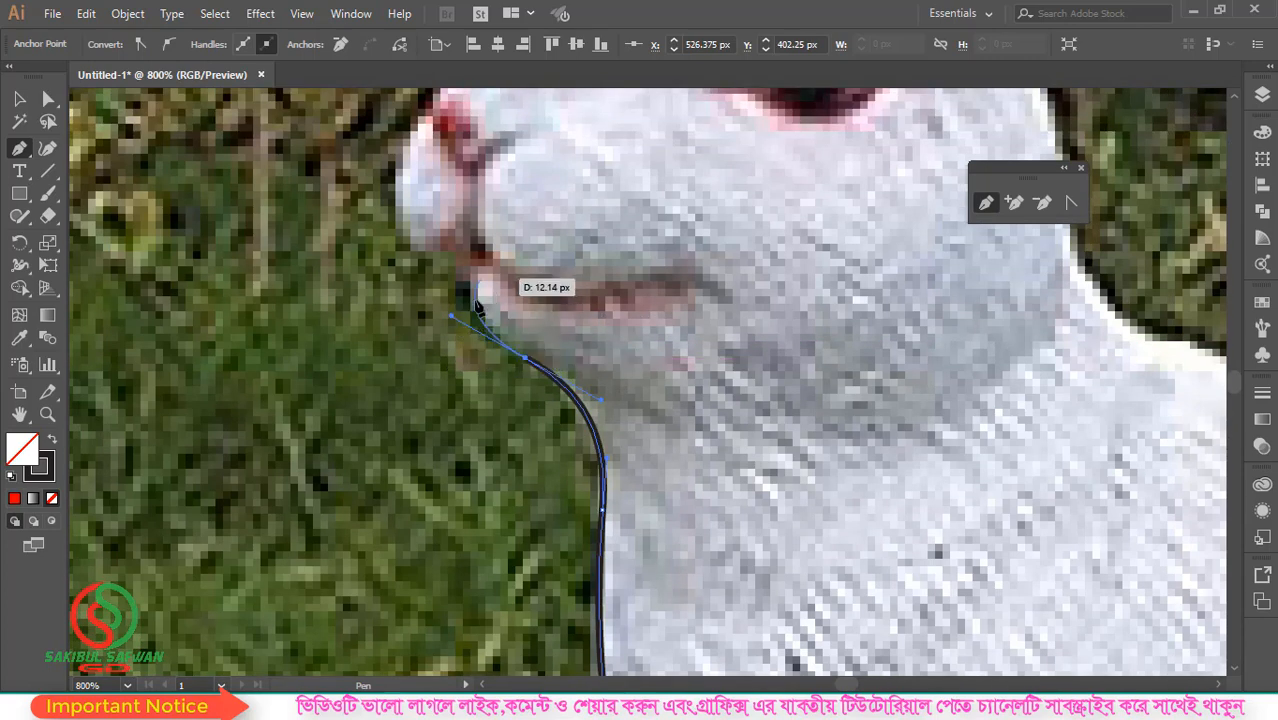
pyautogui.scroll(1, 468, 333)
pyautogui.moveTo(476, 347); pyautogui.dragTo(477, 284)
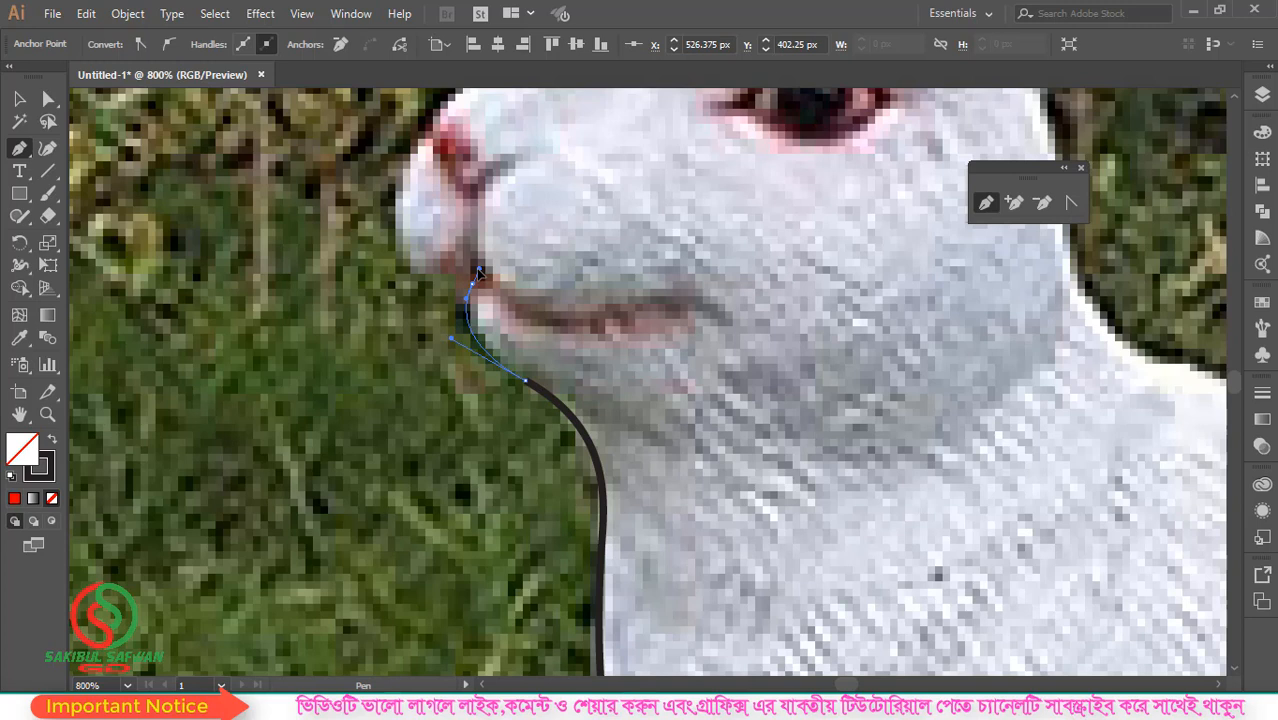
# Step: Trace along the underside of the upper lip and up the front of the muzzle to the top of the nose
pyautogui.moveTo(479, 272); pyautogui.dragTo(412, 270)
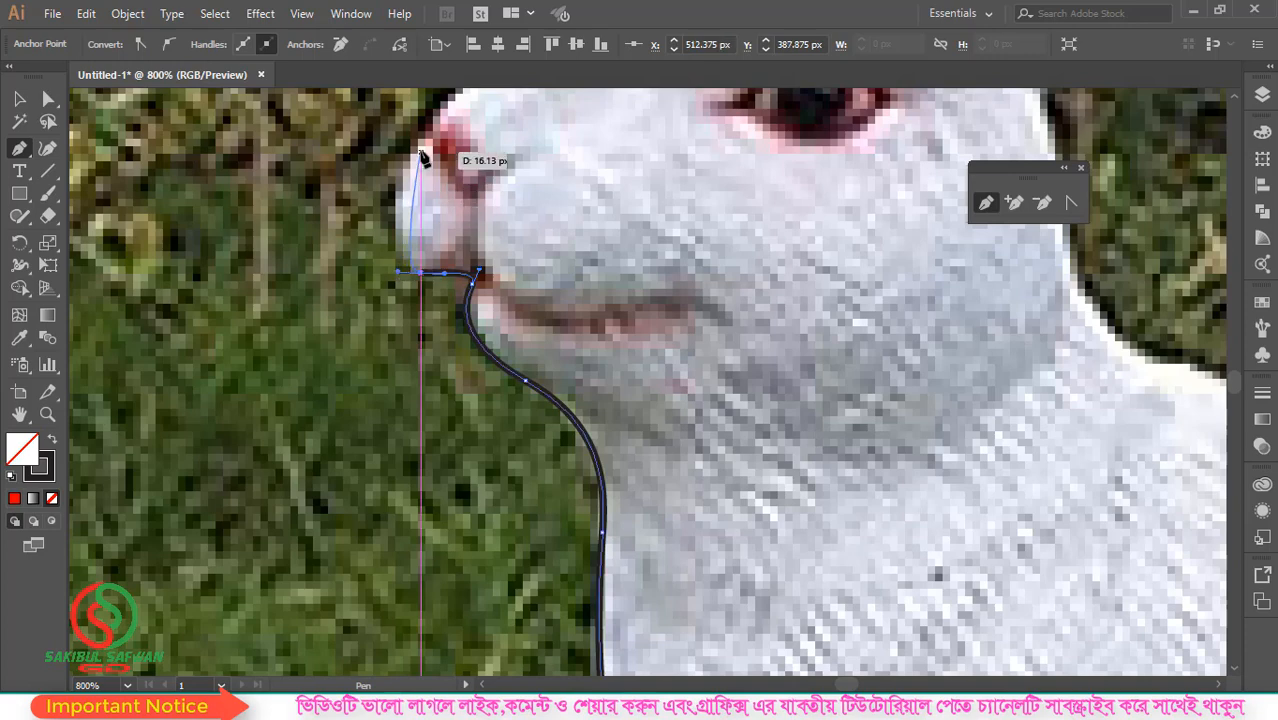
pyautogui.scroll(-4, 420, 540)
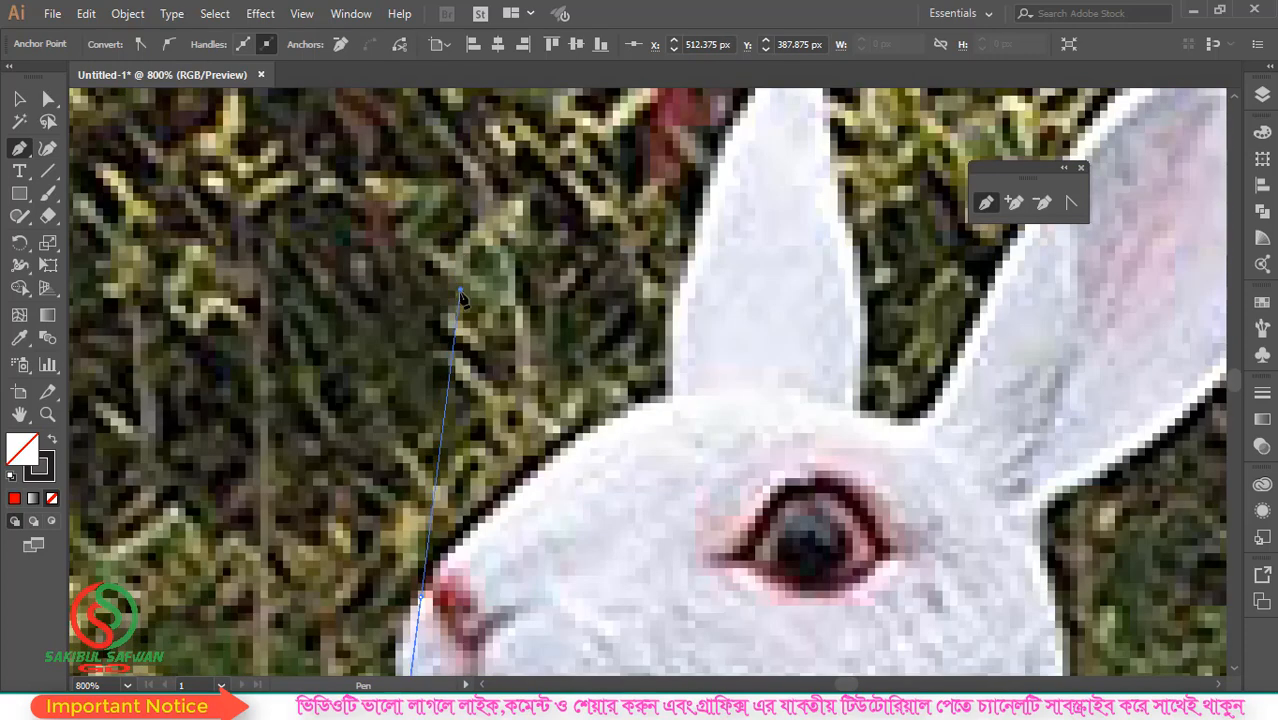
pyautogui.scroll(1, 446, 405)
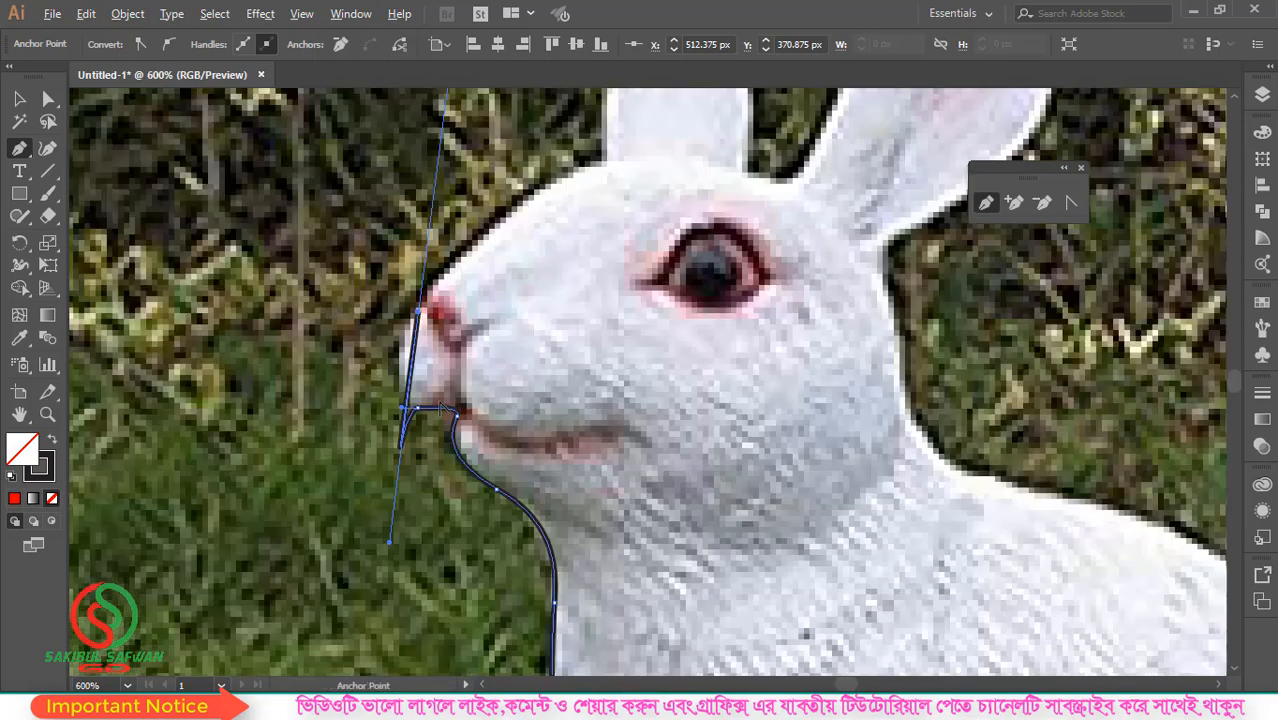
pyautogui.hotkey('ctrl', 'z')
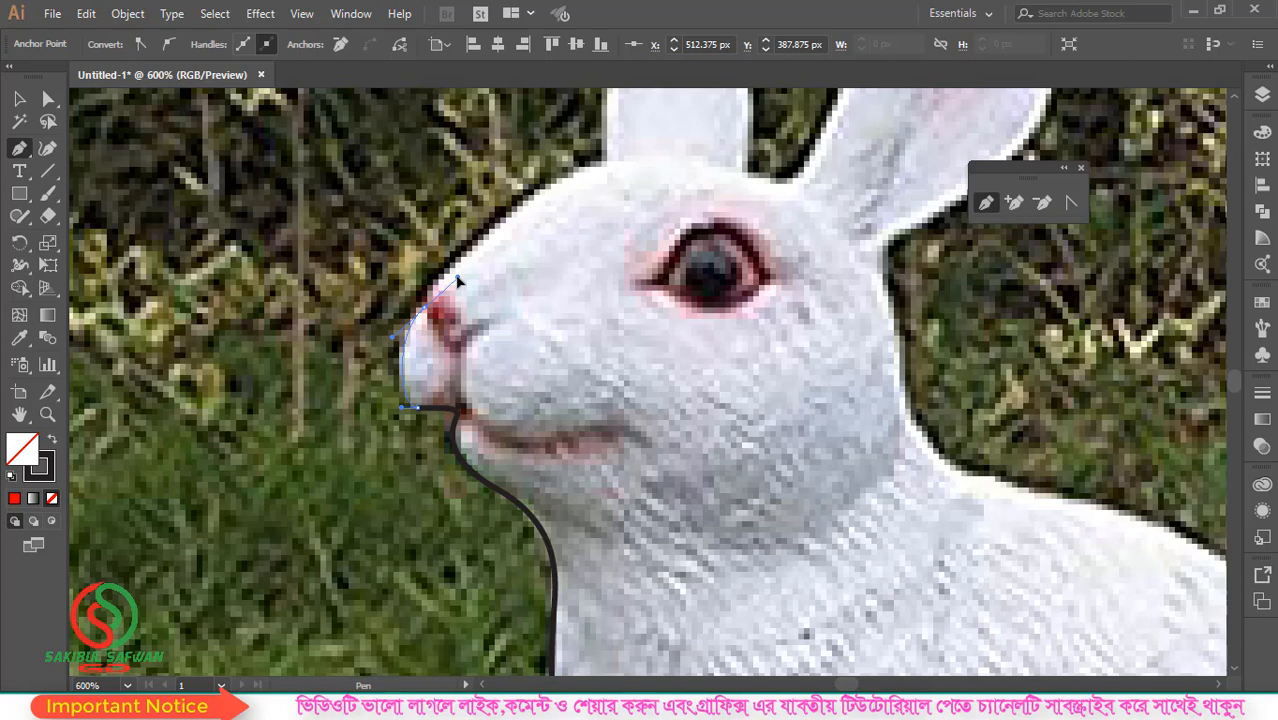
pyautogui.moveTo(418, 305)
pyautogui.mouseDown()
pyautogui.moveTo(453, 272)
pyautogui.moveTo(432, 308)
pyautogui.moveTo(396, 273)
pyautogui.moveTo(433, 292)
pyautogui.mouseUp()
pyautogui.scroll(1, 414, 329)
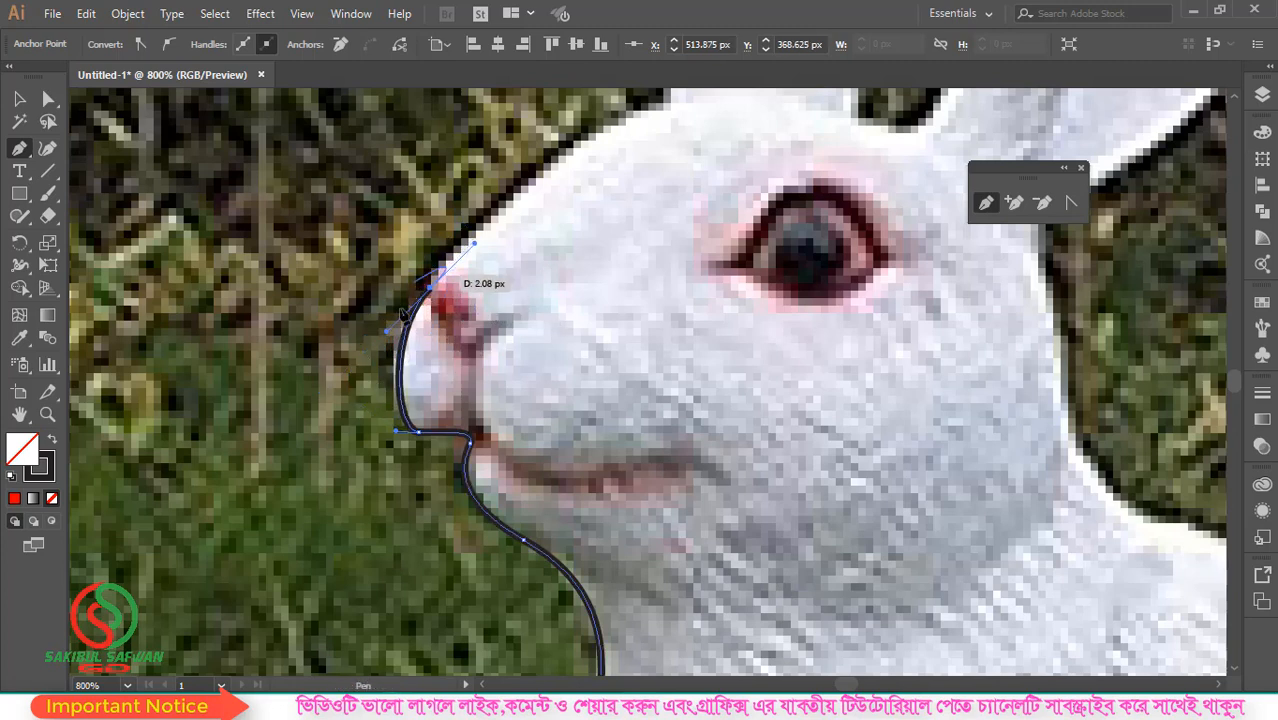
# Step: Adjust the direction handle at the nose and trace the forehead curve to the base of the front ear
pyautogui.scroll(2, 557, 216)
pyautogui.moveTo(543, 288); pyautogui.dragTo(481, 325)
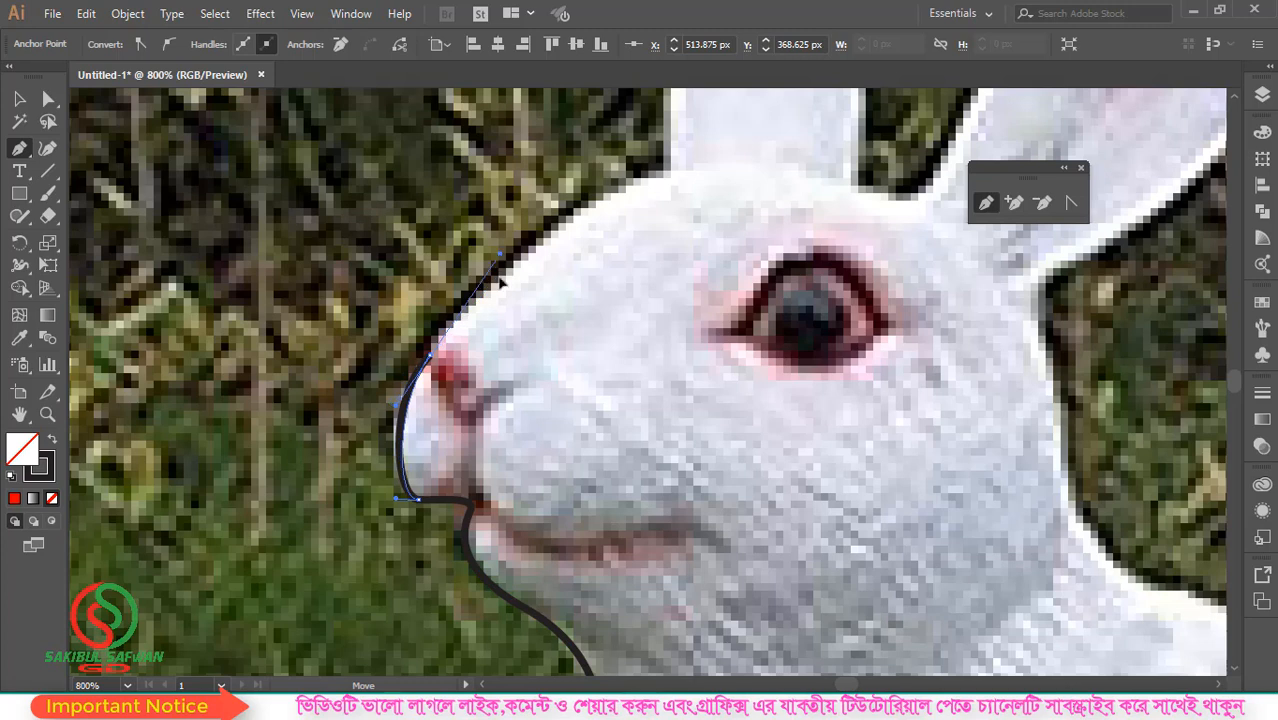
pyautogui.moveTo(502, 283); pyautogui.dragTo(481, 309)
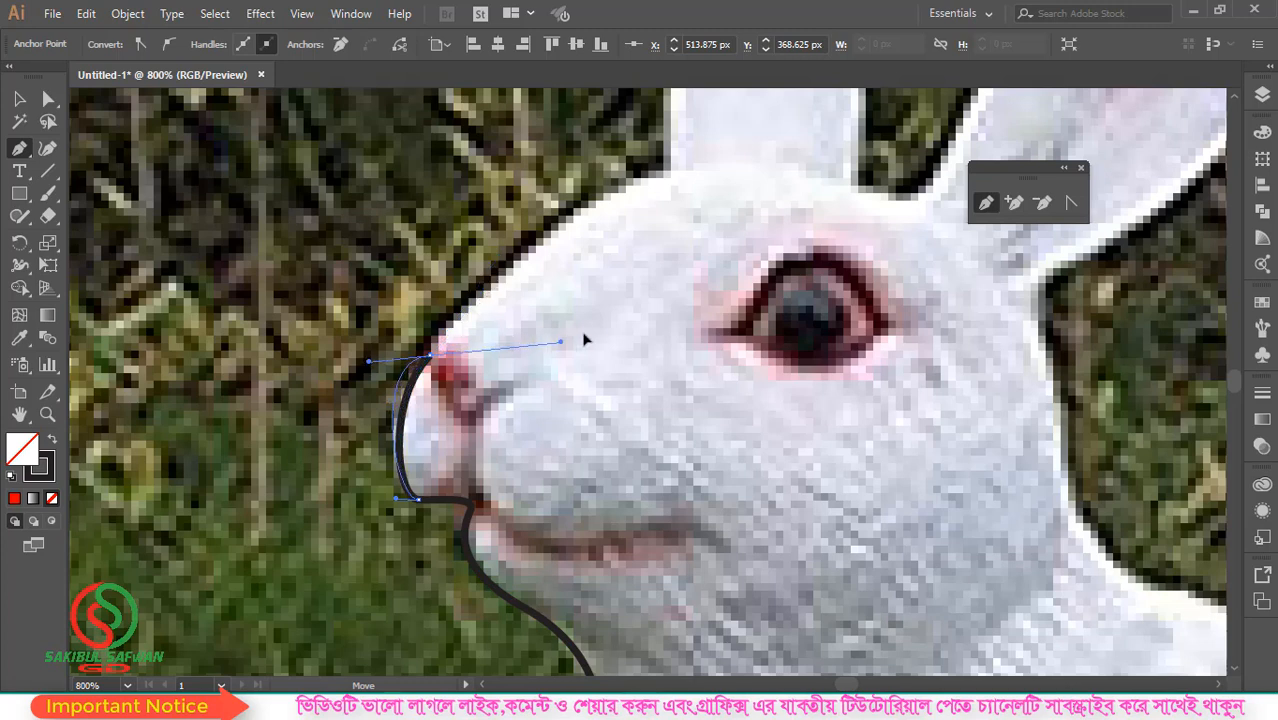
pyautogui.moveTo(840, 285); pyautogui.dragTo(513, 289)
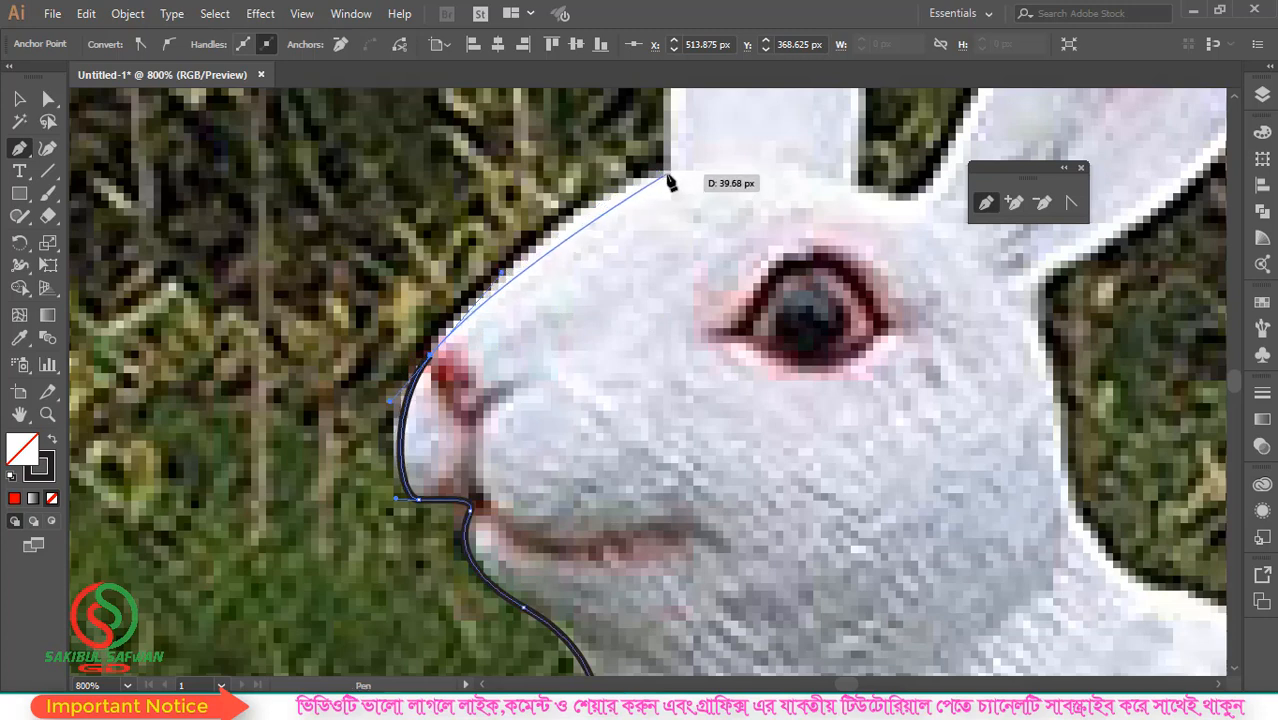
pyautogui.moveTo(667, 175); pyautogui.dragTo(764, 150)
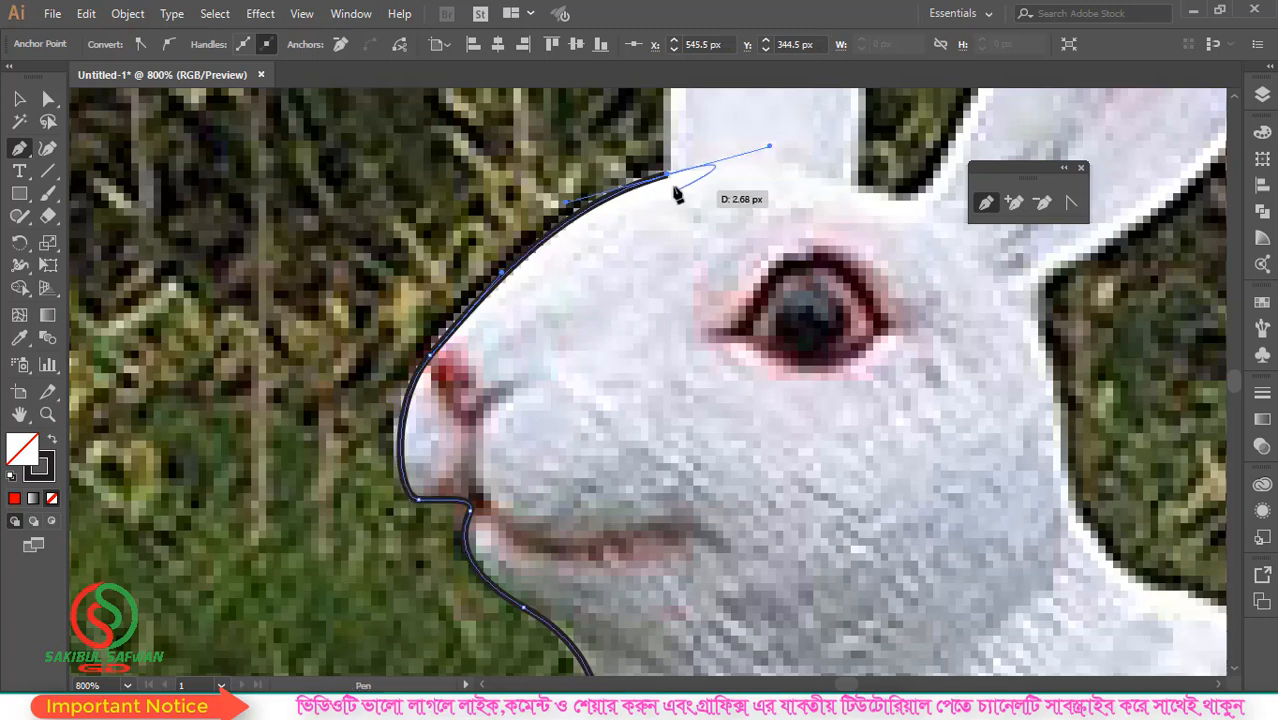
pyautogui.scroll(3, 684, 287)
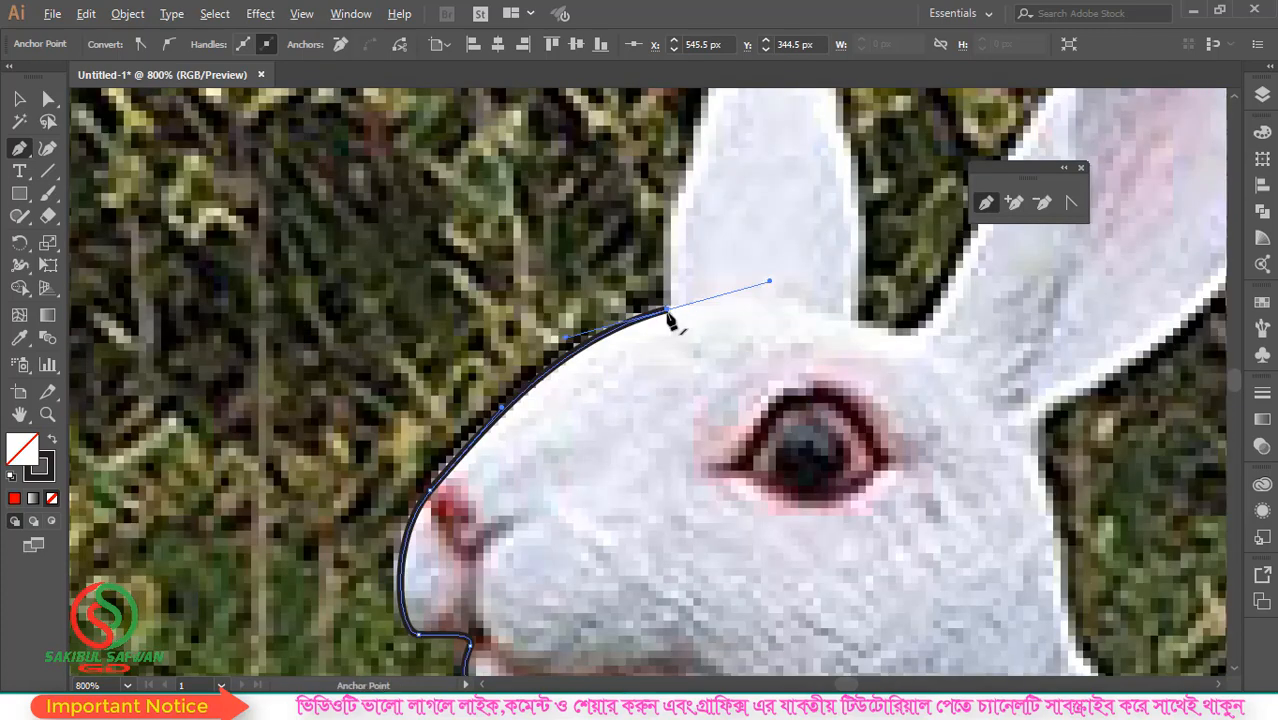
# Step: Remove the outgoing handle at the front ear's base and add a curved anchor point at the ear's tip
pyautogui.scroll(10, 699, 357)
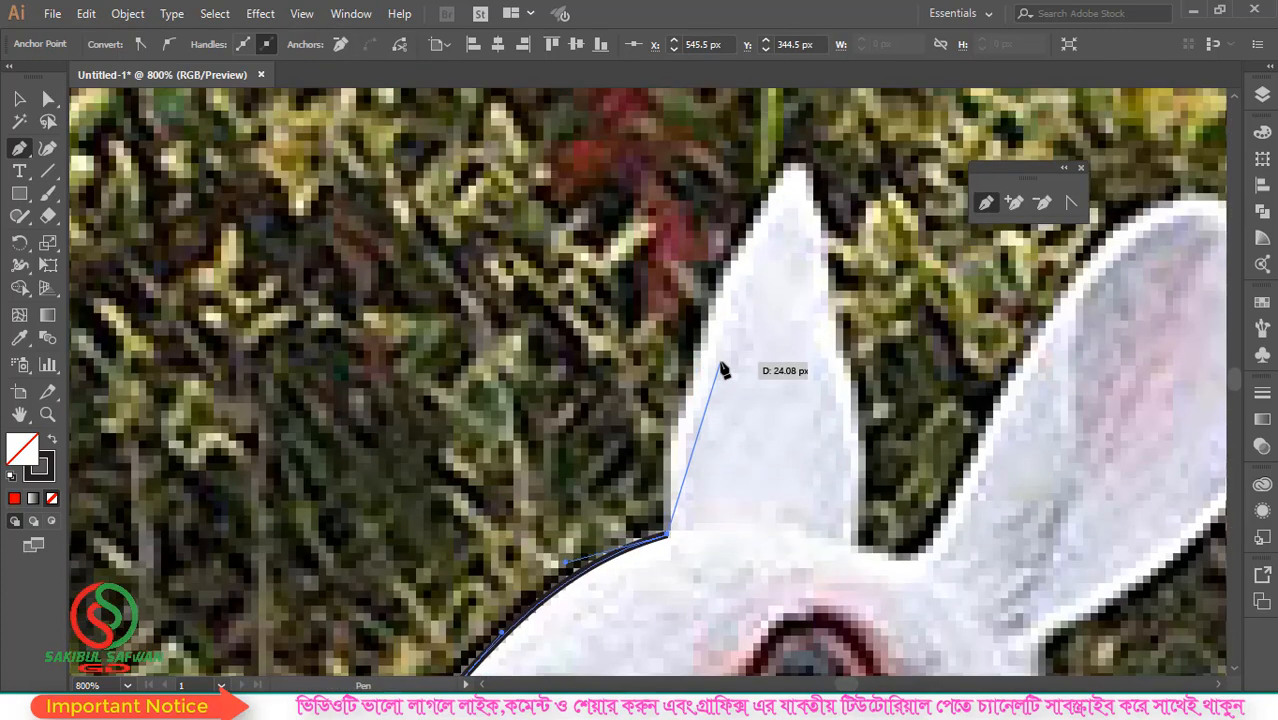
pyautogui.scroll(-3, 715, 350)
pyautogui.scroll(3, 765, 300)
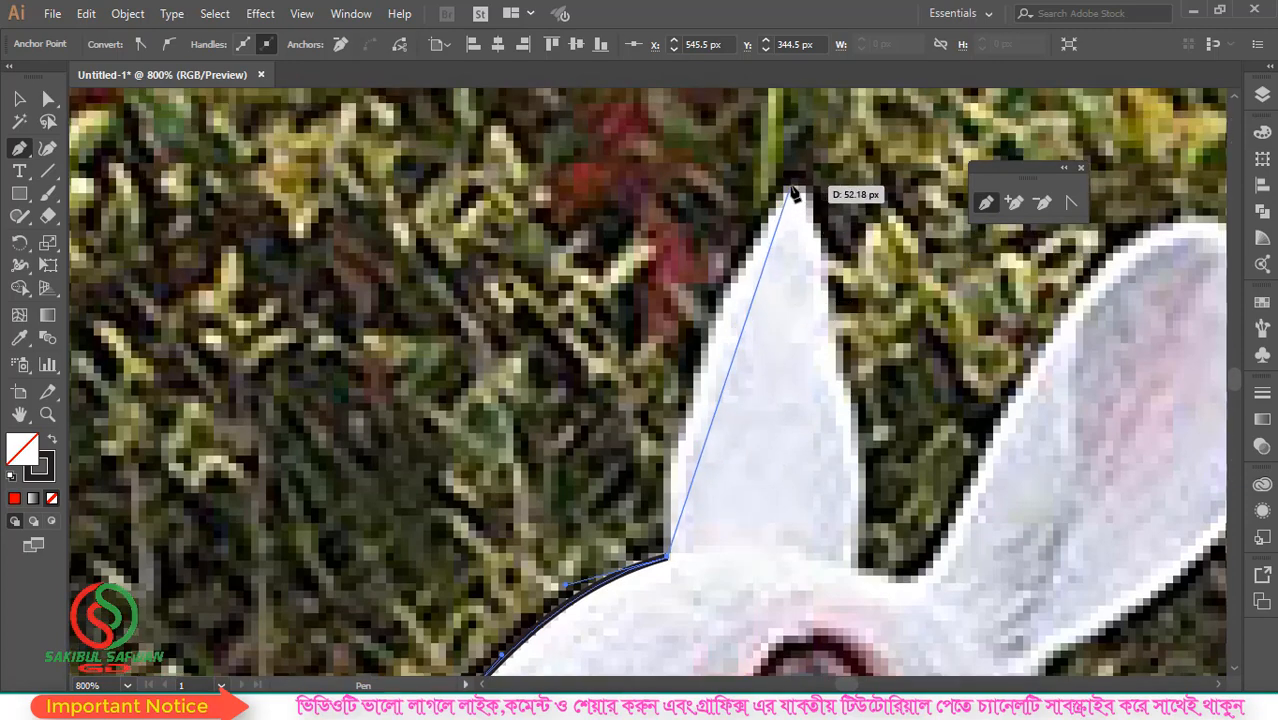
pyautogui.moveTo(790, 187); pyautogui.dragTo(876, 214)
pyautogui.scroll(-3, 775, 305)
pyautogui.scroll(-4, 785, 307)
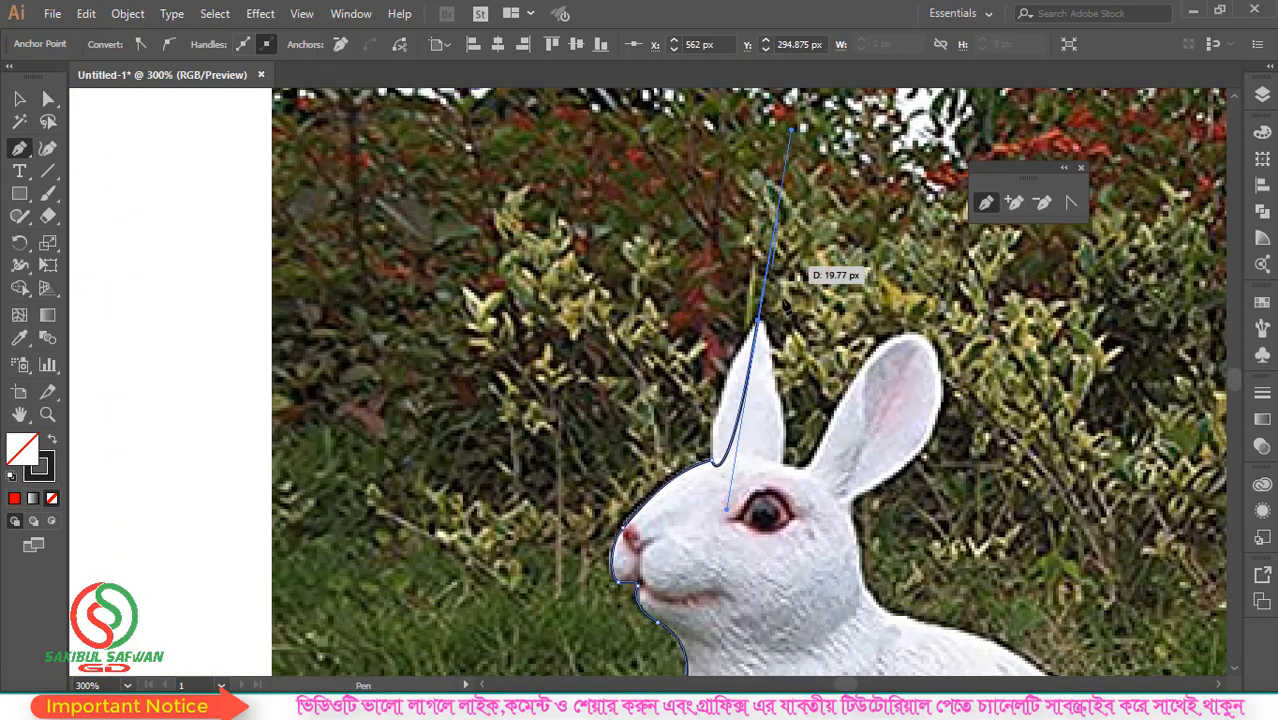
# Step: Undo the anchor at the front ear's tip, redraw it with a shorter curve along the ear's edge, and remove its outgoing handle
pyautogui.scroll(3, 765, 325)
pyautogui.scroll(-2, 760, 330)
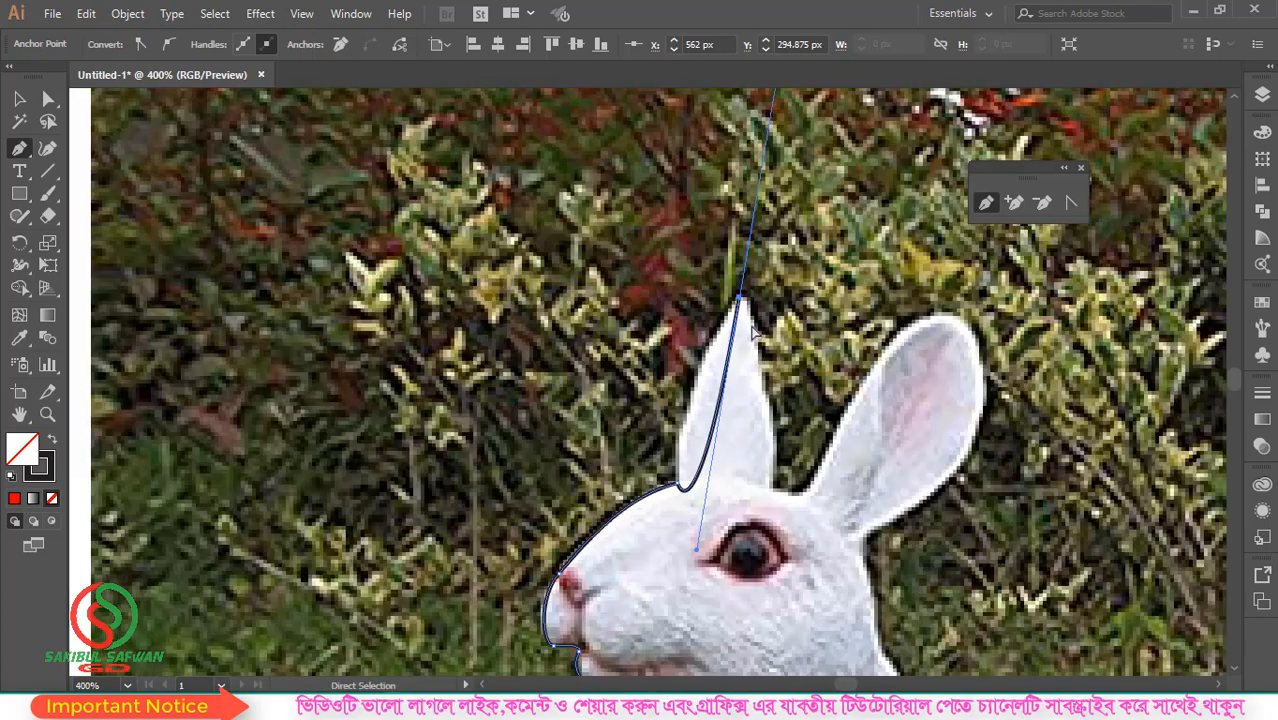
pyautogui.hotkey('ctrl', 'z')
pyautogui.moveTo(741, 302); pyautogui.dragTo(779, 283)
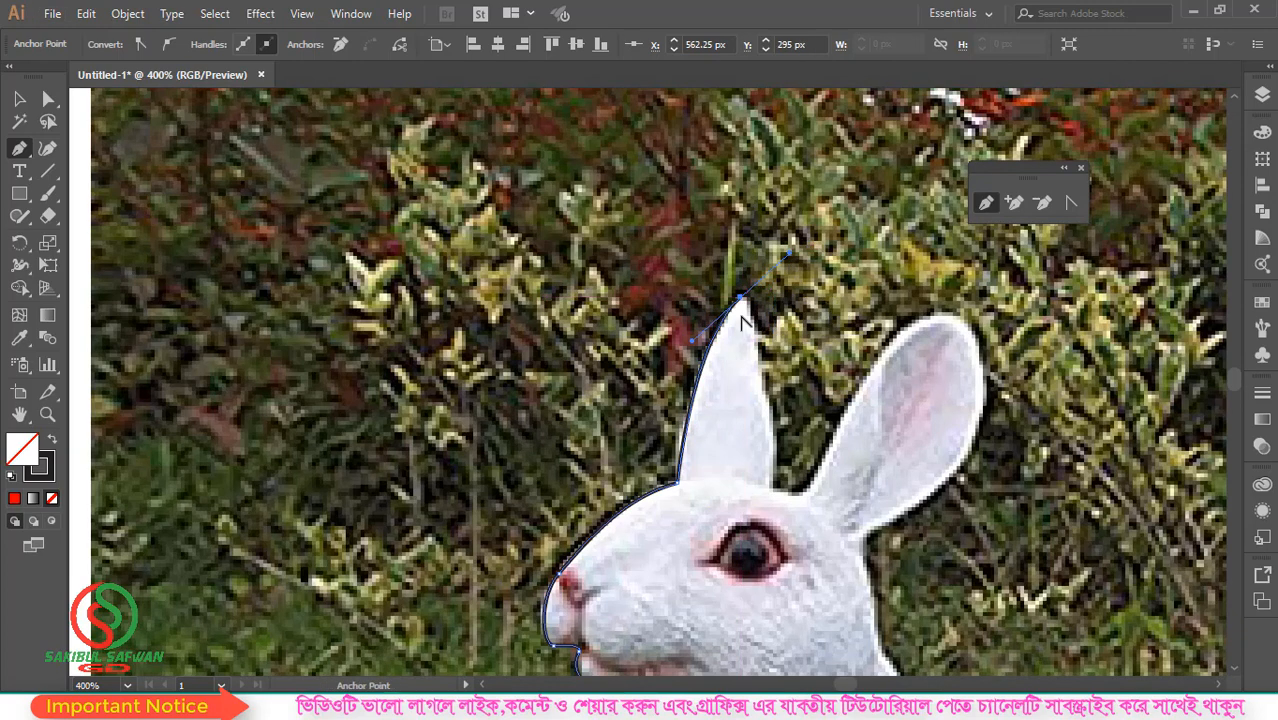
pyautogui.click(741, 302)
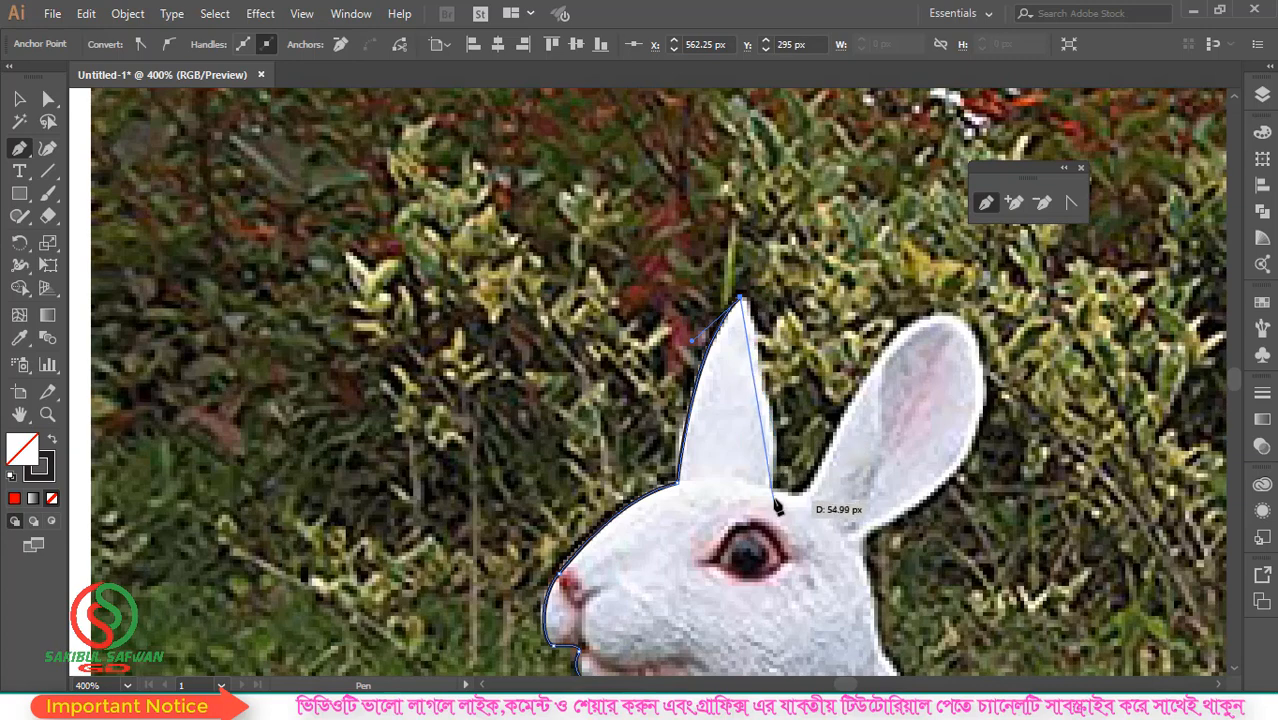
# Step: Trace down the back edge of the front ear, remove the outgoing handle, and continue across the head to the rear ear's base
pyautogui.moveTo(775, 490); pyautogui.dragTo(777, 624)
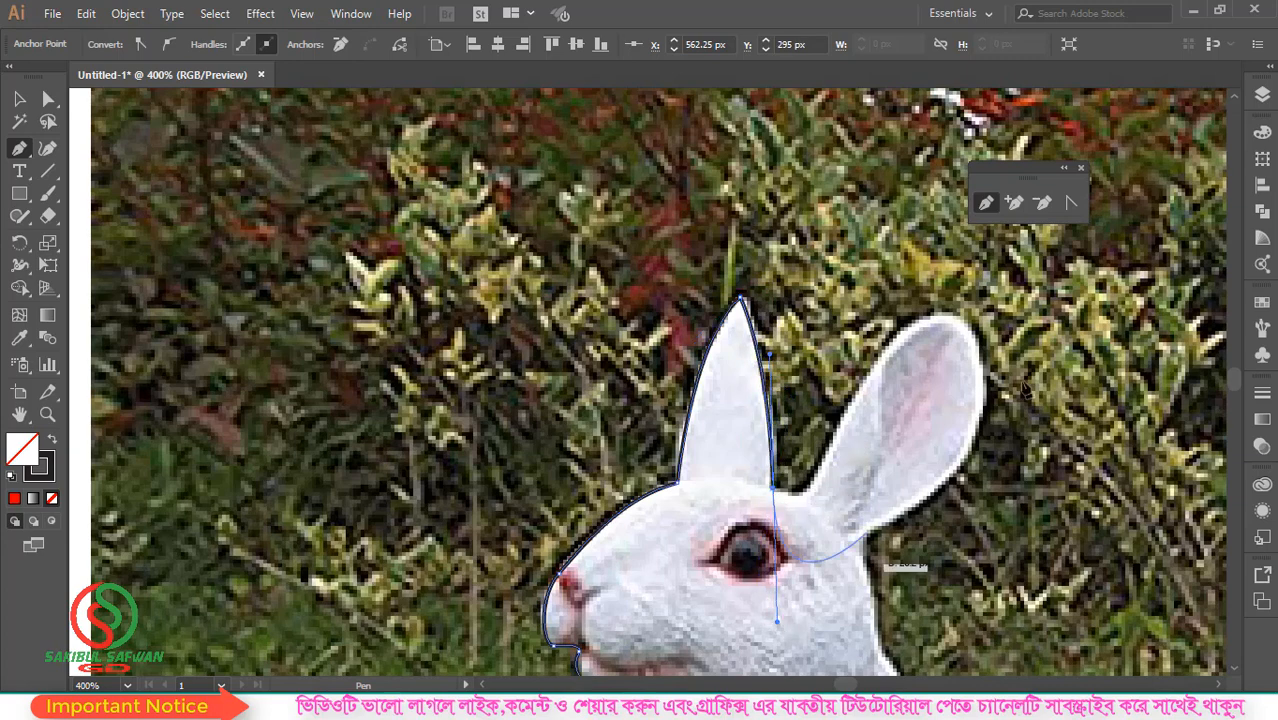
pyautogui.click(776, 490)
pyautogui.click(814, 482)
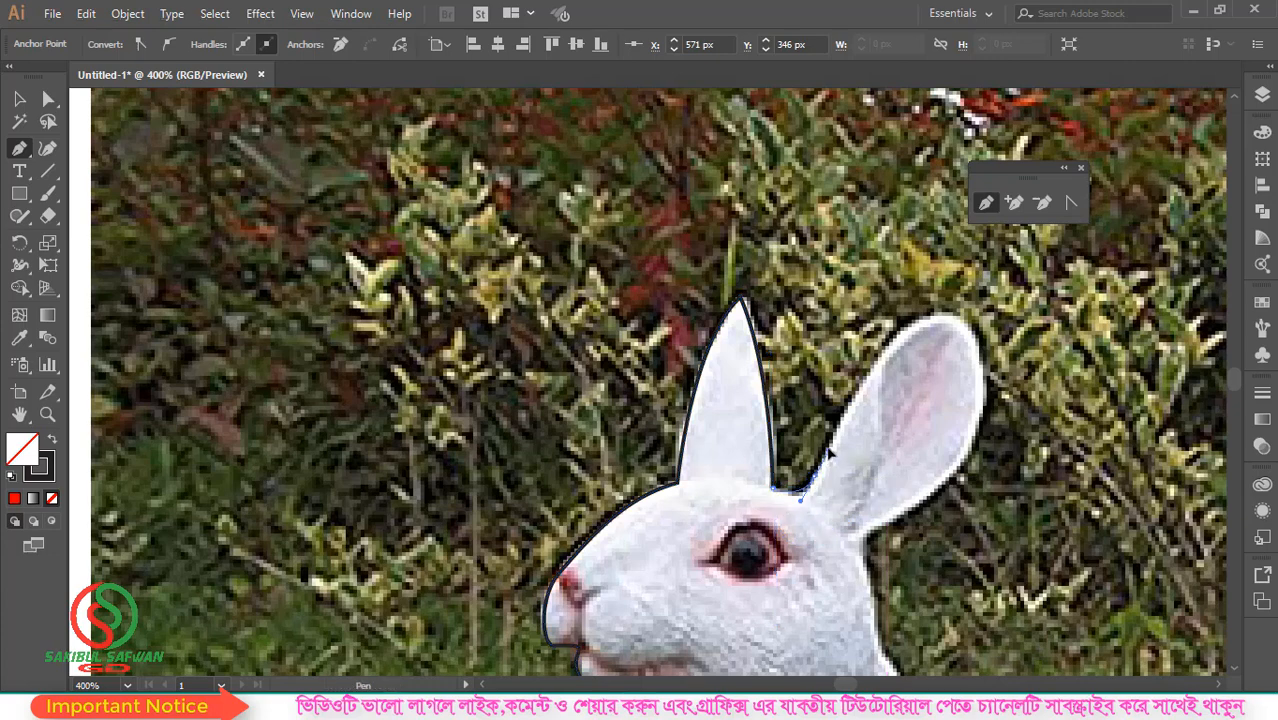
# Step: Trace up the front edge of the rear ear to its top and shorten the outgoing direction handle there
pyautogui.scroll(1, 836, 457)
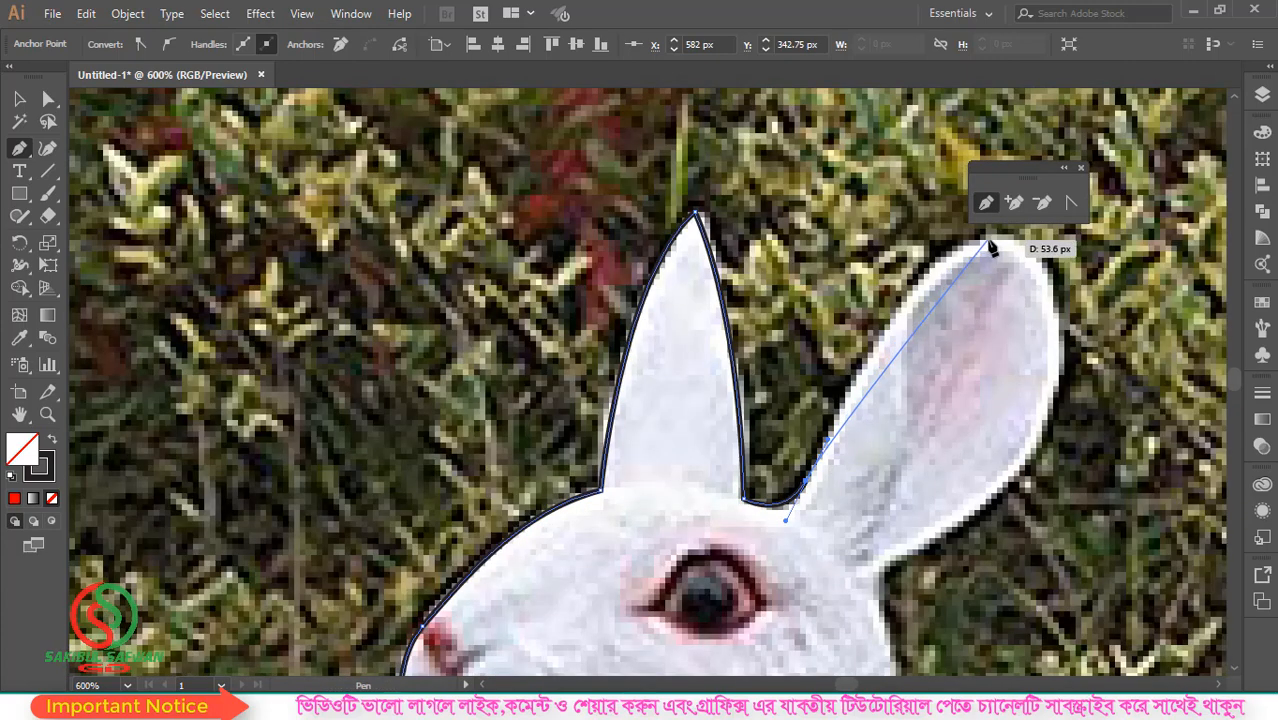
pyautogui.moveTo(990, 246)
pyautogui.mouseDown()
pyautogui.moveTo(1051, 211)
pyautogui.moveTo(1084, 209)
pyautogui.mouseUp()
pyautogui.press('space')
pyautogui.moveTo(1011, 356); pyautogui.dragTo(728, 315)
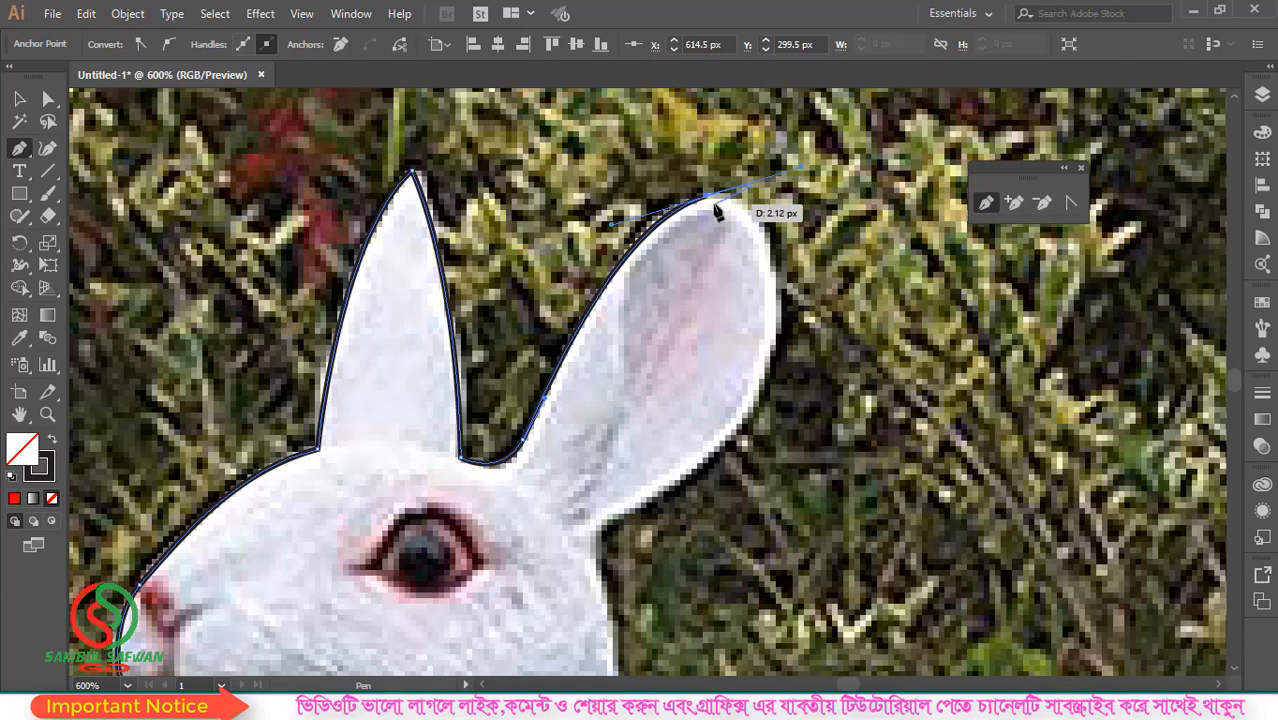
pyautogui.moveTo(705, 204); pyautogui.dragTo(799, 170)
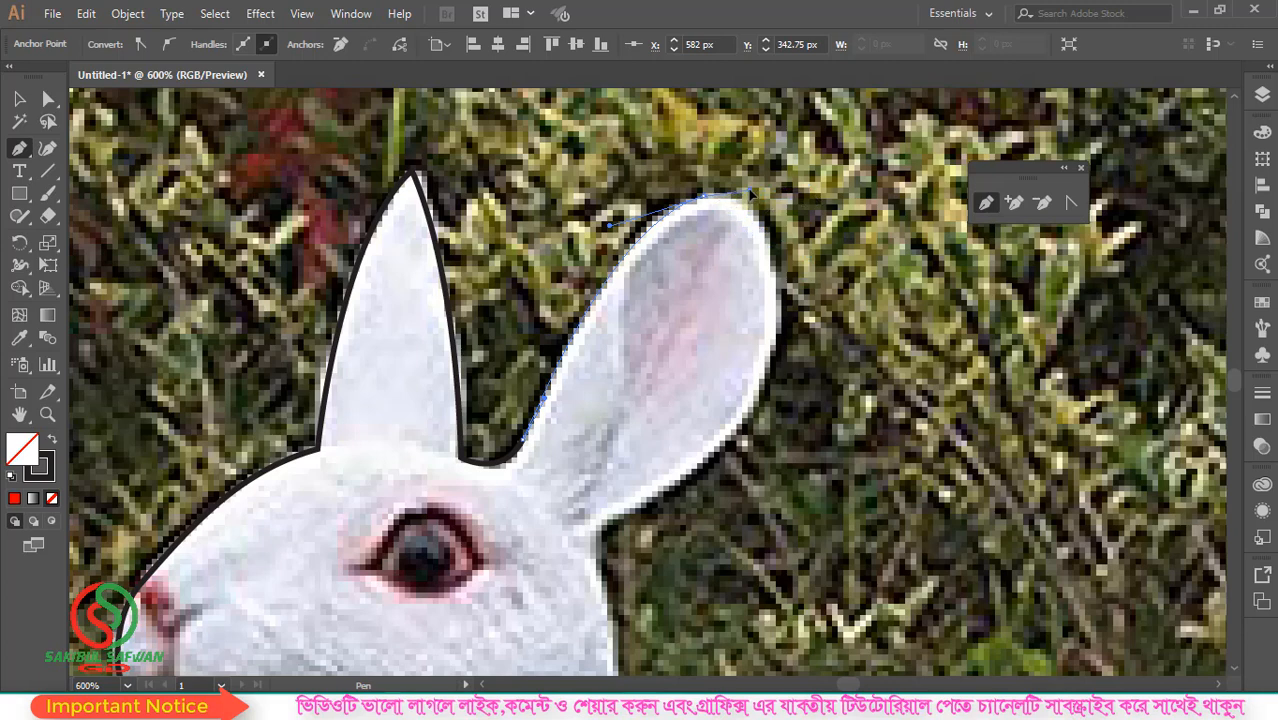
pyautogui.moveTo(750, 190); pyautogui.dragTo(751, 190)
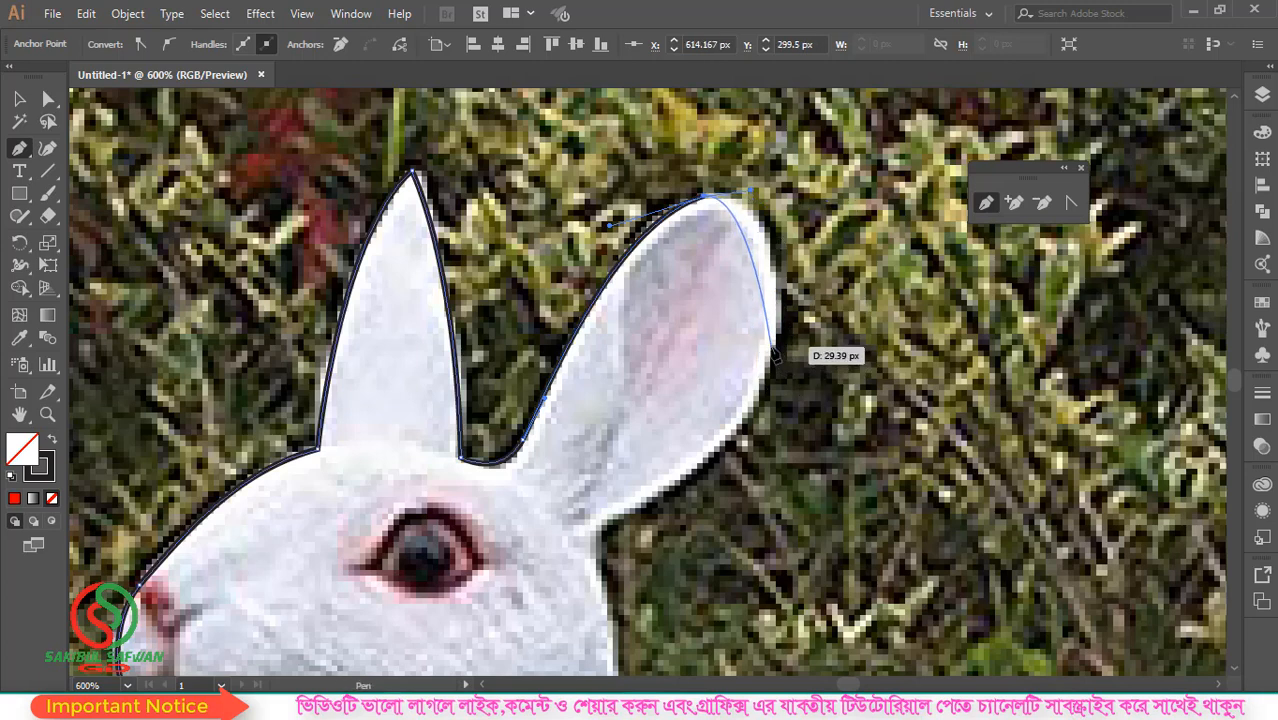
# Step: Trace around the rear ear's back edge down to its base at the neck and remove the outgoing handle
pyautogui.moveTo(773, 347); pyautogui.dragTo(752, 449)
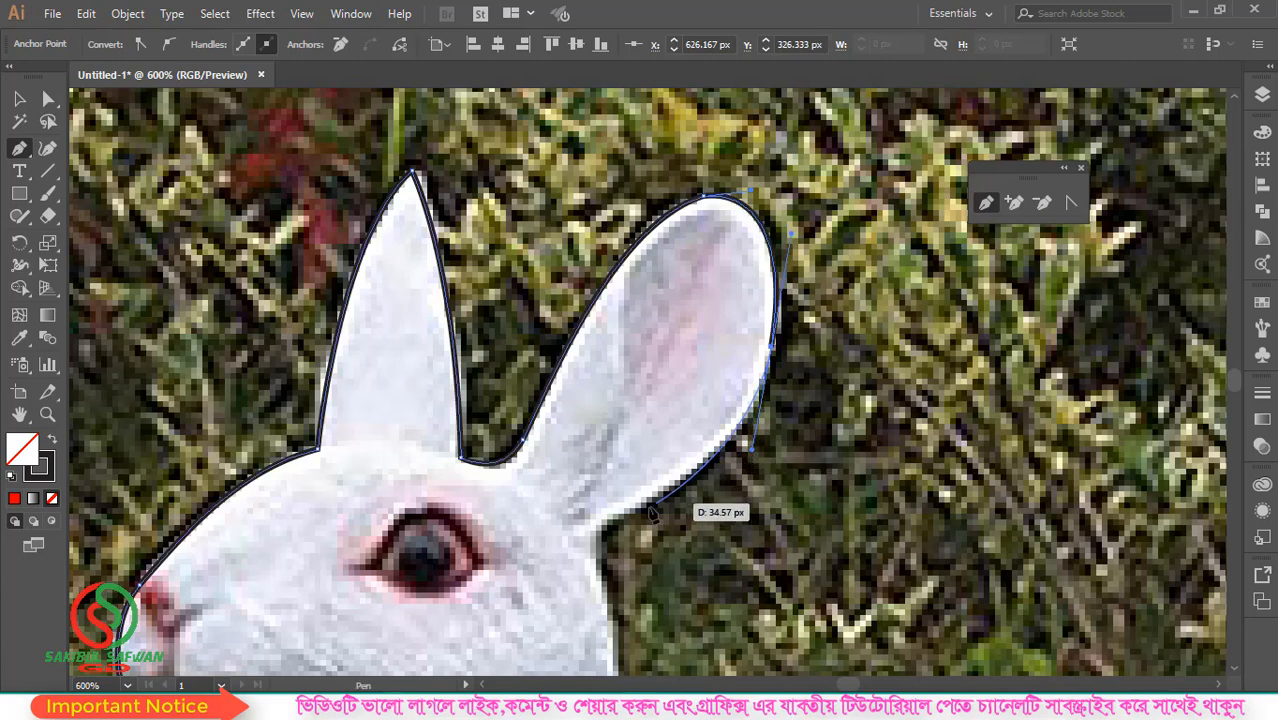
pyautogui.moveTo(606, 537); pyautogui.dragTo(538, 560)
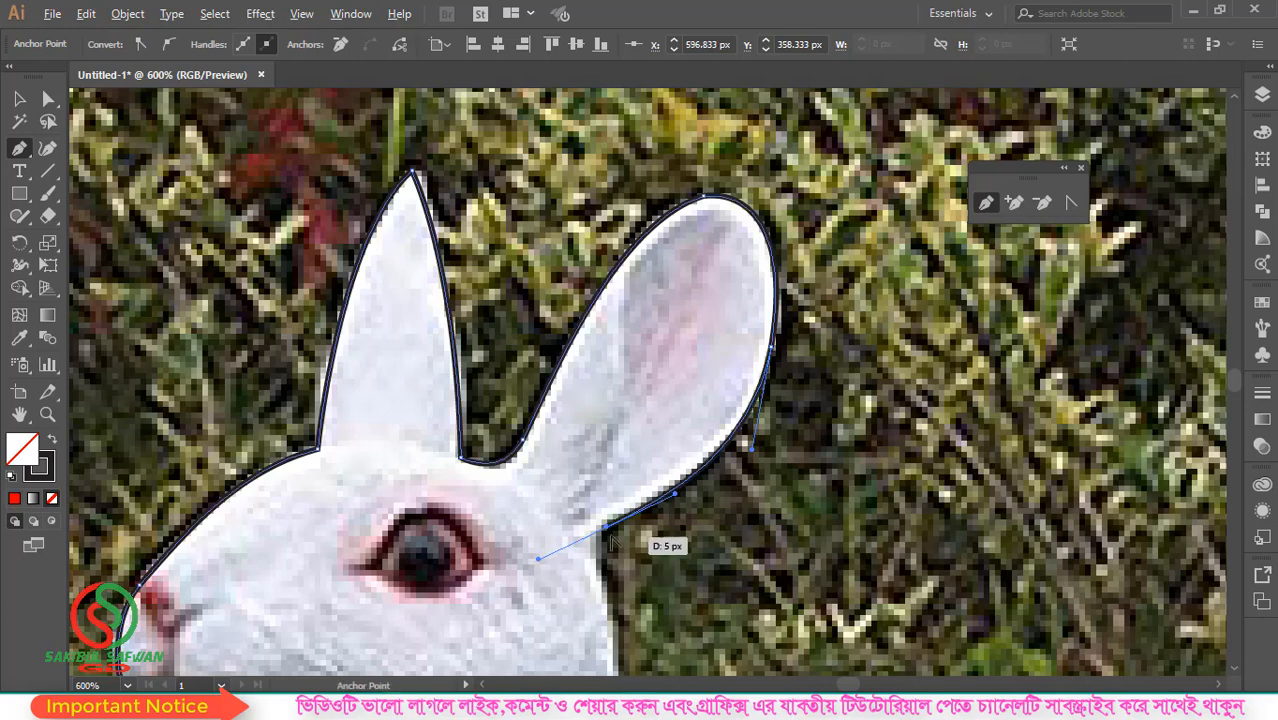
pyautogui.scroll(-5, 612, 535)
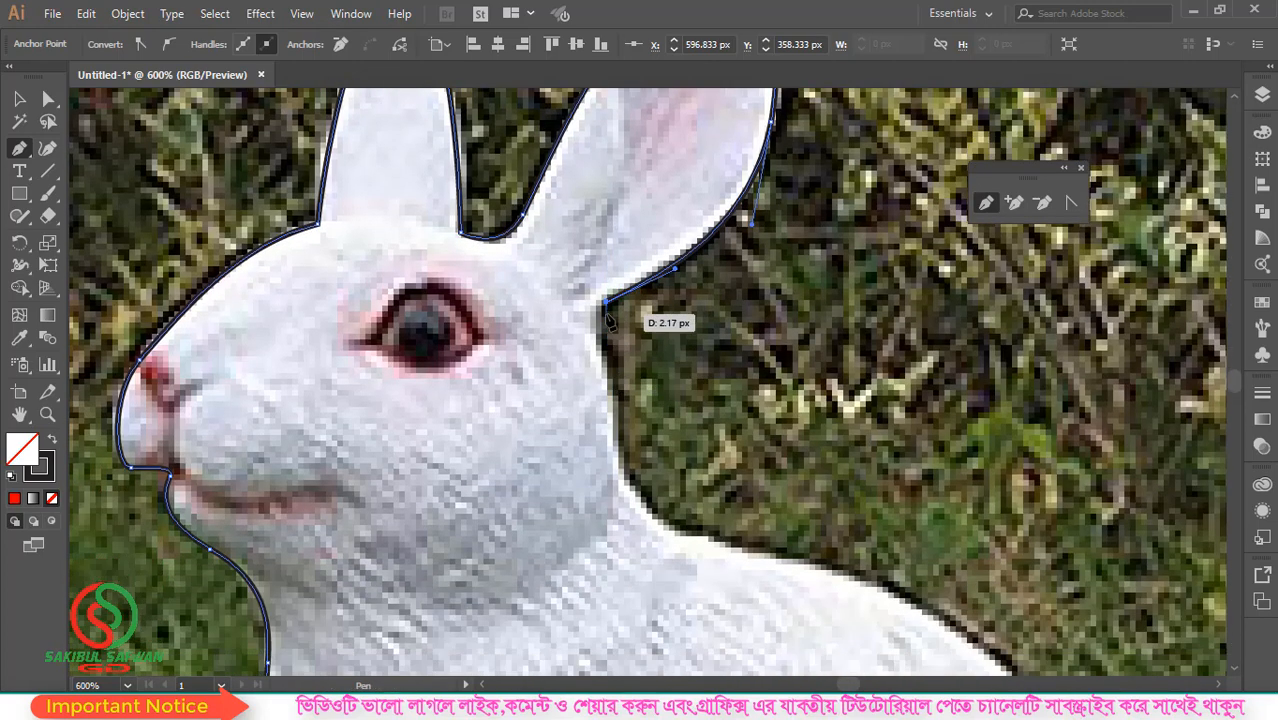
pyautogui.moveTo(608, 317)
pyautogui.mouseDown()
pyautogui.moveTo(612, 330)
pyautogui.moveTo(615, 316)
pyautogui.mouseUp()
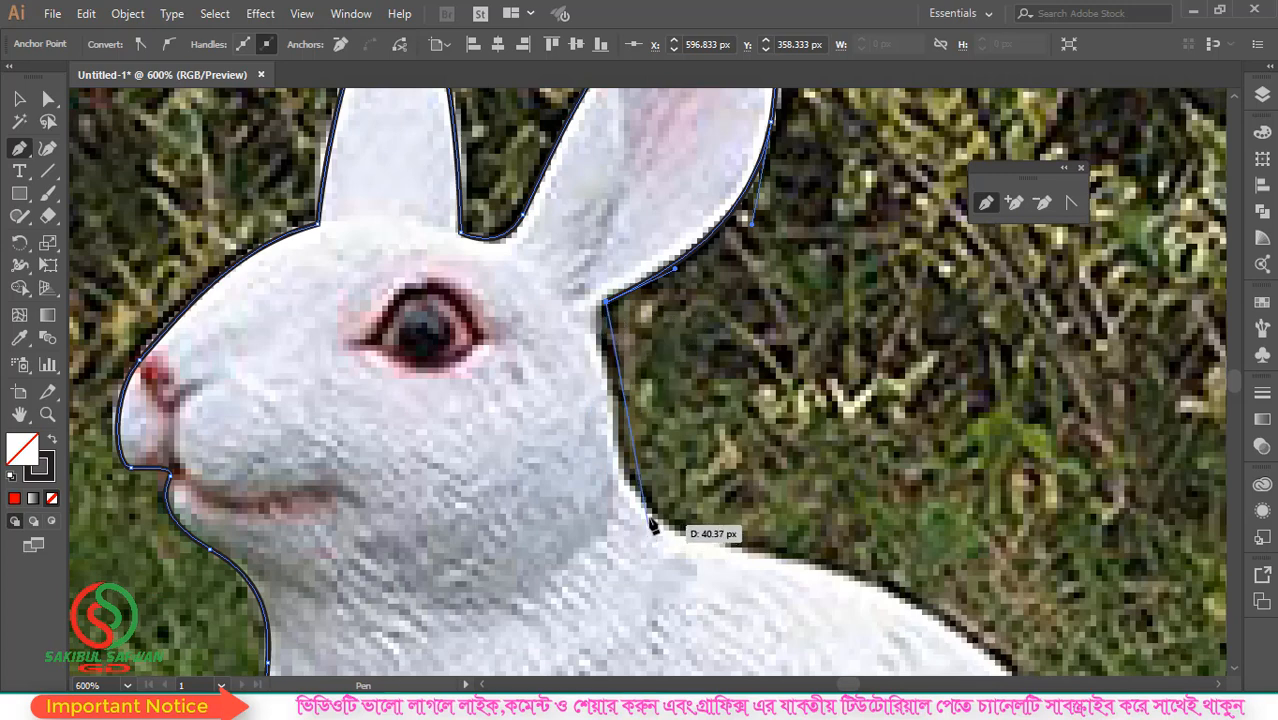
# Step: Trace down the back of the neck and along the curve of the back to the top of the tail
pyautogui.moveTo(712, 541); pyautogui.dragTo(847, 569)
pyautogui.moveTo(847, 569); pyautogui.dragTo(669, 248)
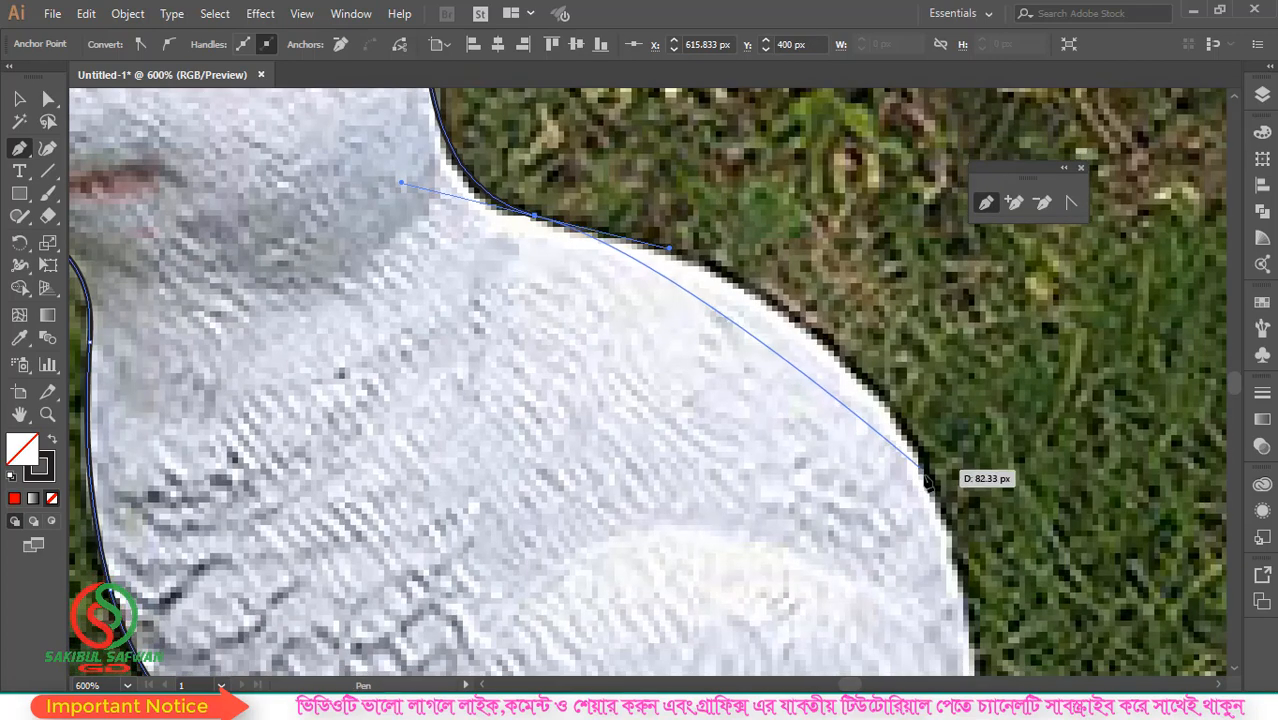
pyautogui.scroll(-1, 795, 222)
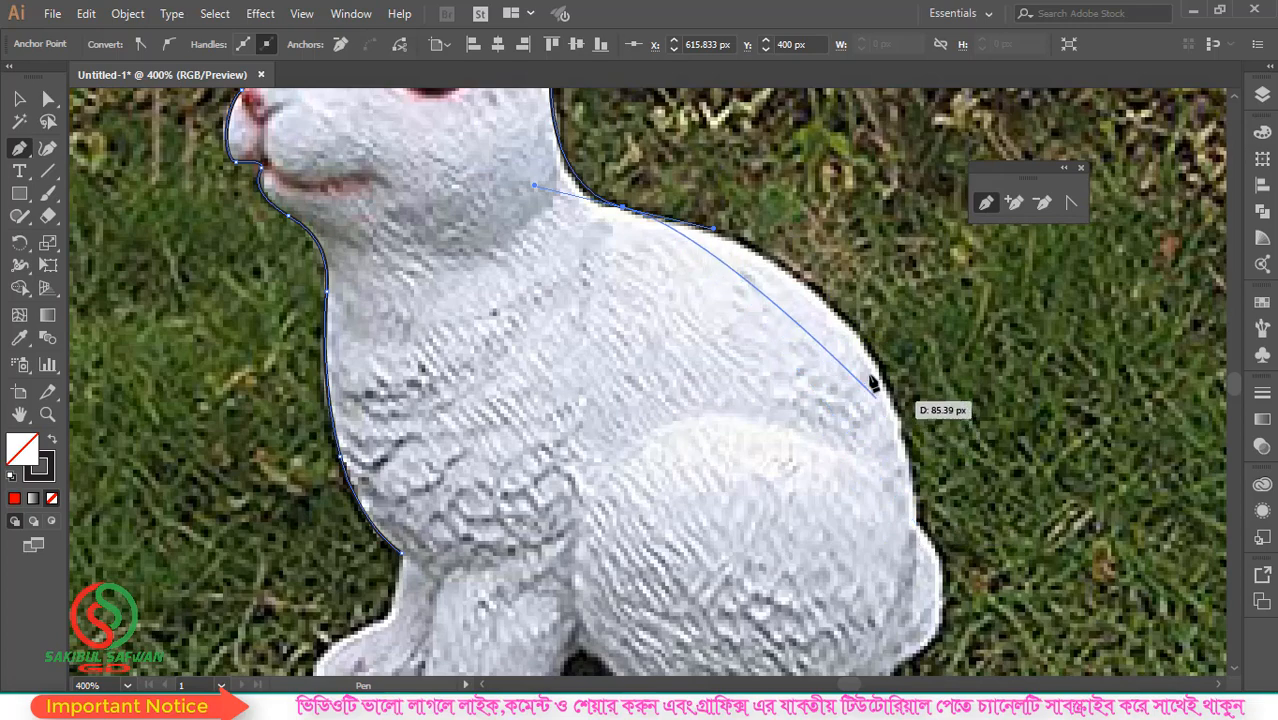
pyautogui.moveTo(910, 443); pyautogui.dragTo(917, 449)
pyautogui.moveTo(917, 528); pyautogui.dragTo(917, 528)
pyautogui.scroll(-5, 917, 528)
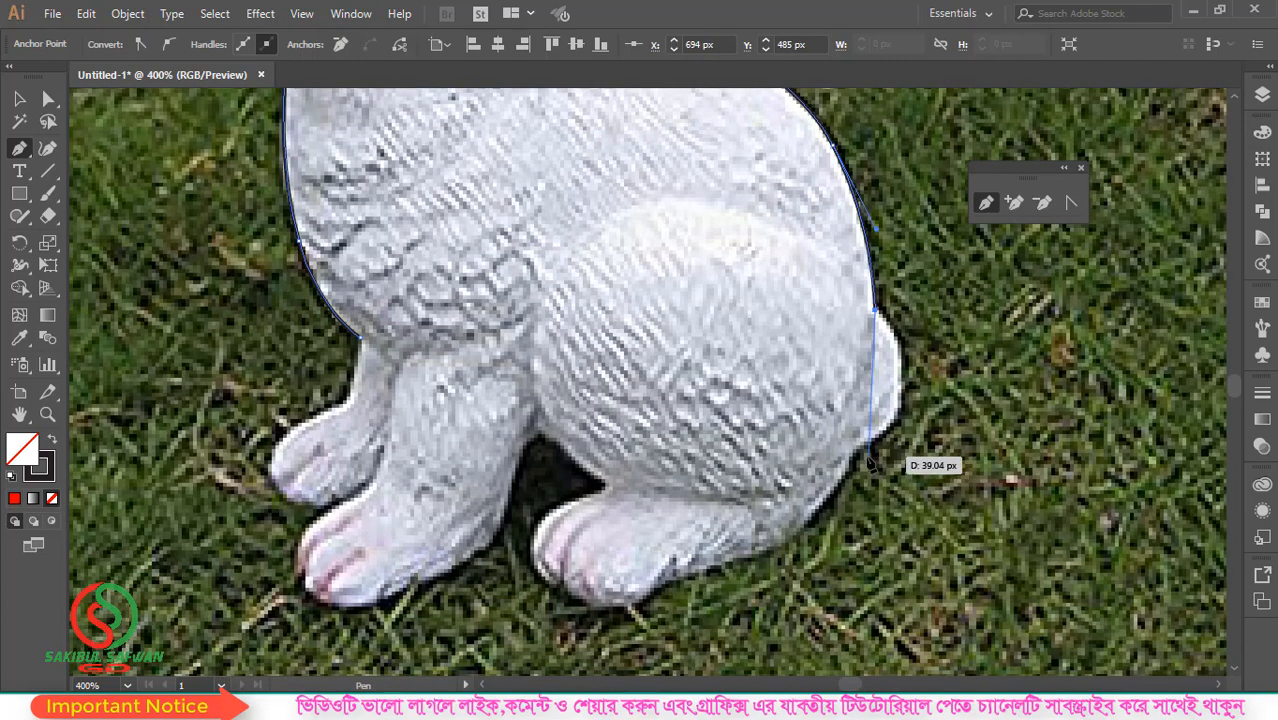
# Step: Trace around the tail and beneath the hind leg, then around the hind foot to the gap between the legs
pyautogui.moveTo(860, 458); pyautogui.dragTo(605, 585)
pyautogui.moveTo(529, 536); pyautogui.dragTo(573, 528)
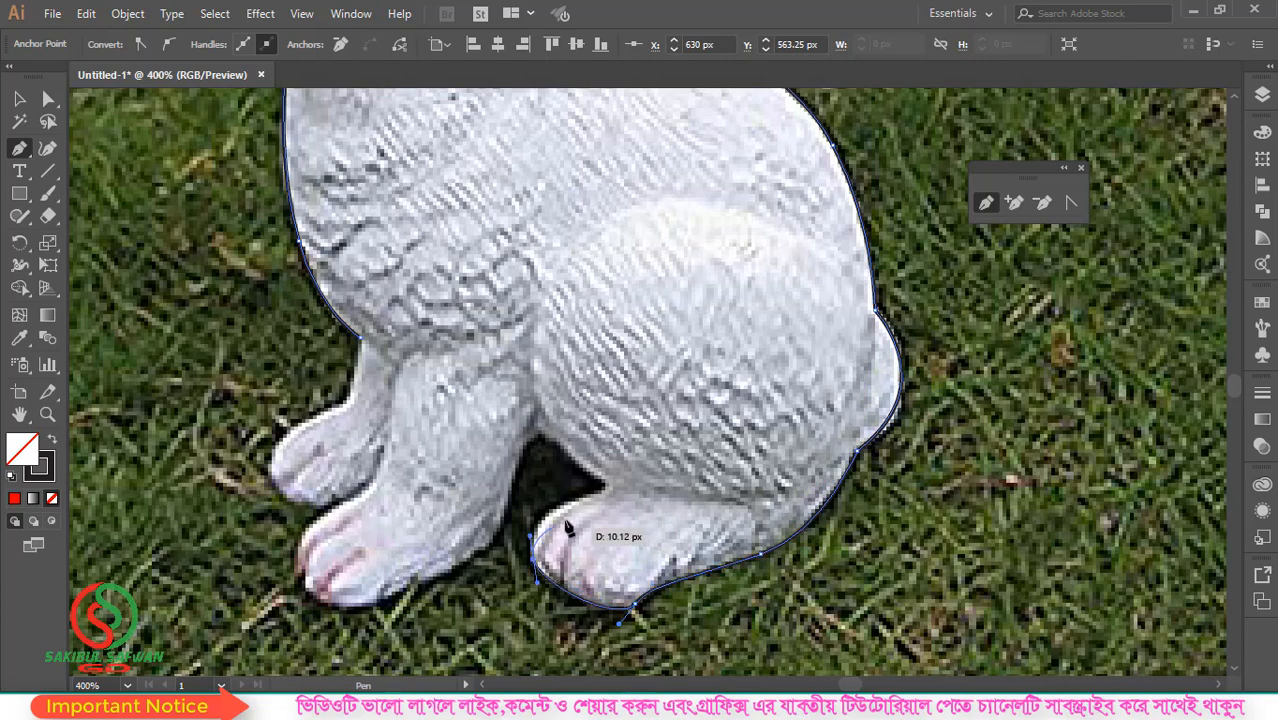
pyautogui.moveTo(598, 483); pyautogui.dragTo(598, 483)
# Step: Trace over the gap between the legs, down the near front leg and around its paw, ending with a corner
pyautogui.moveTo(538, 432); pyautogui.dragTo(390, 592)
pyautogui.moveTo(347, 607); pyautogui.dragTo(305, 603)
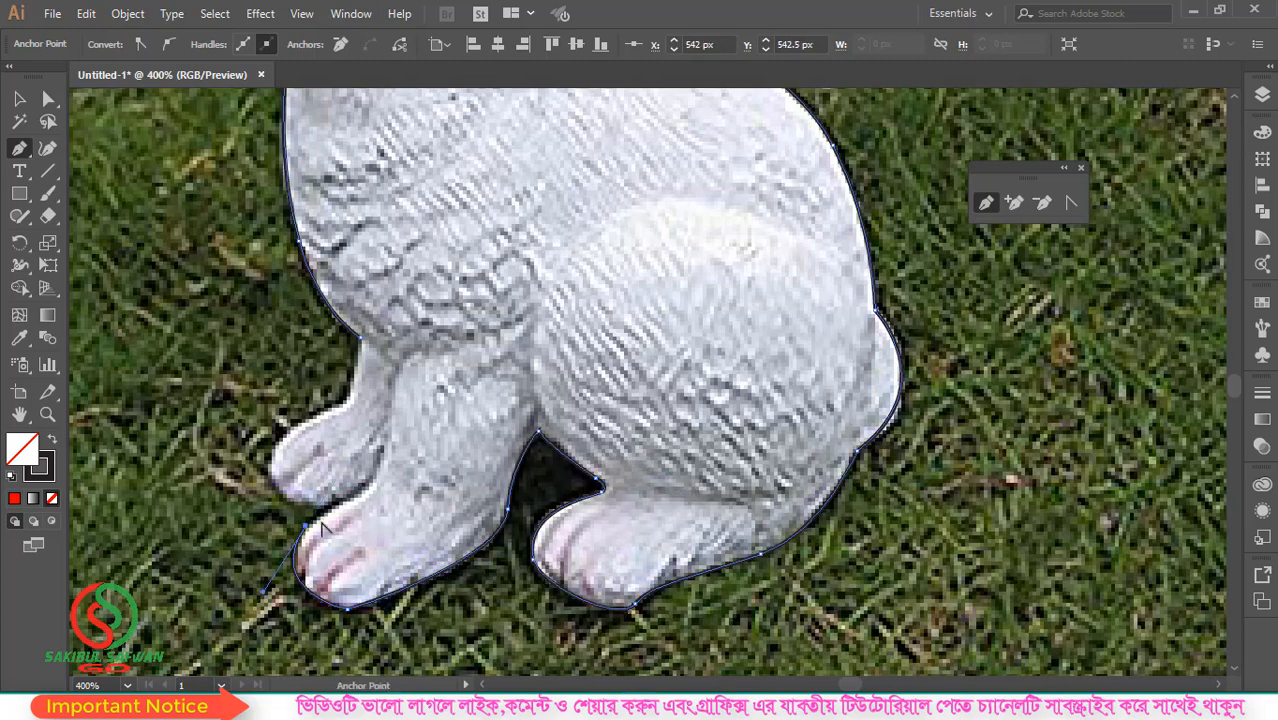
pyautogui.moveTo(305, 525); pyautogui.dragTo(276, 486)
# Step: Trace around the far front paw and close the path at its starting point below the chest
pyautogui.click(285, 421)
pyautogui.moveTo(341, 404); pyautogui.dragTo(398, 387)
pyautogui.moveTo(360, 340); pyautogui.dragTo(365, 368)
pyautogui.click(300, 243)
# Step: Undo the straight closing segment and close the path again with a curve along the far front leg
pyautogui.scroll(3, 358, 395)
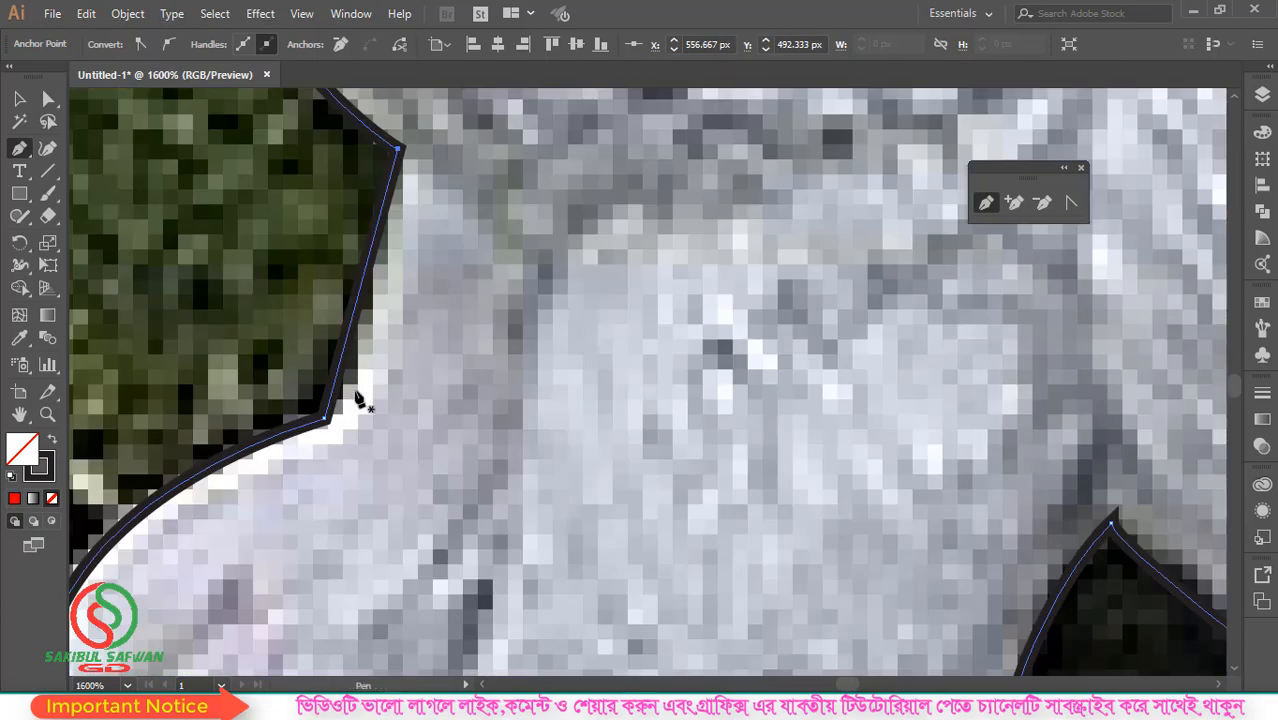
pyautogui.scroll(-2, 370, 432)
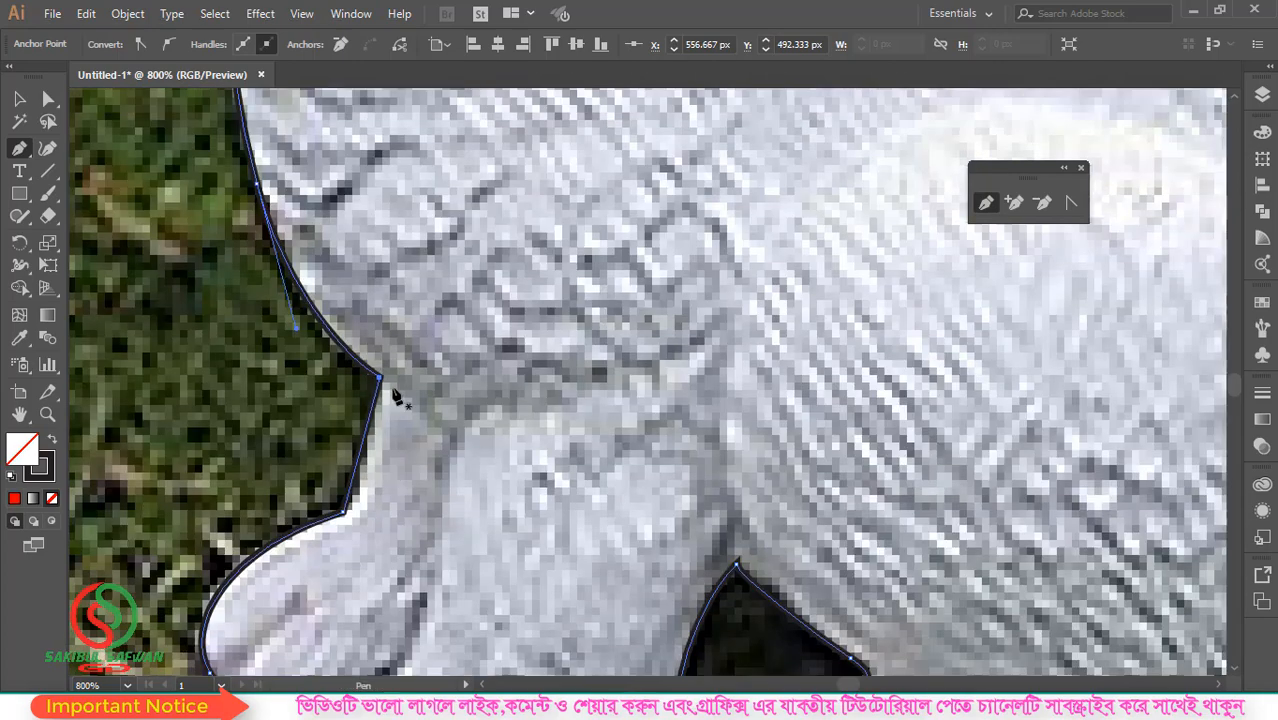
pyautogui.hotkey('ctrl', 'z')
pyautogui.moveTo(380, 377); pyautogui.dragTo(396, 268)
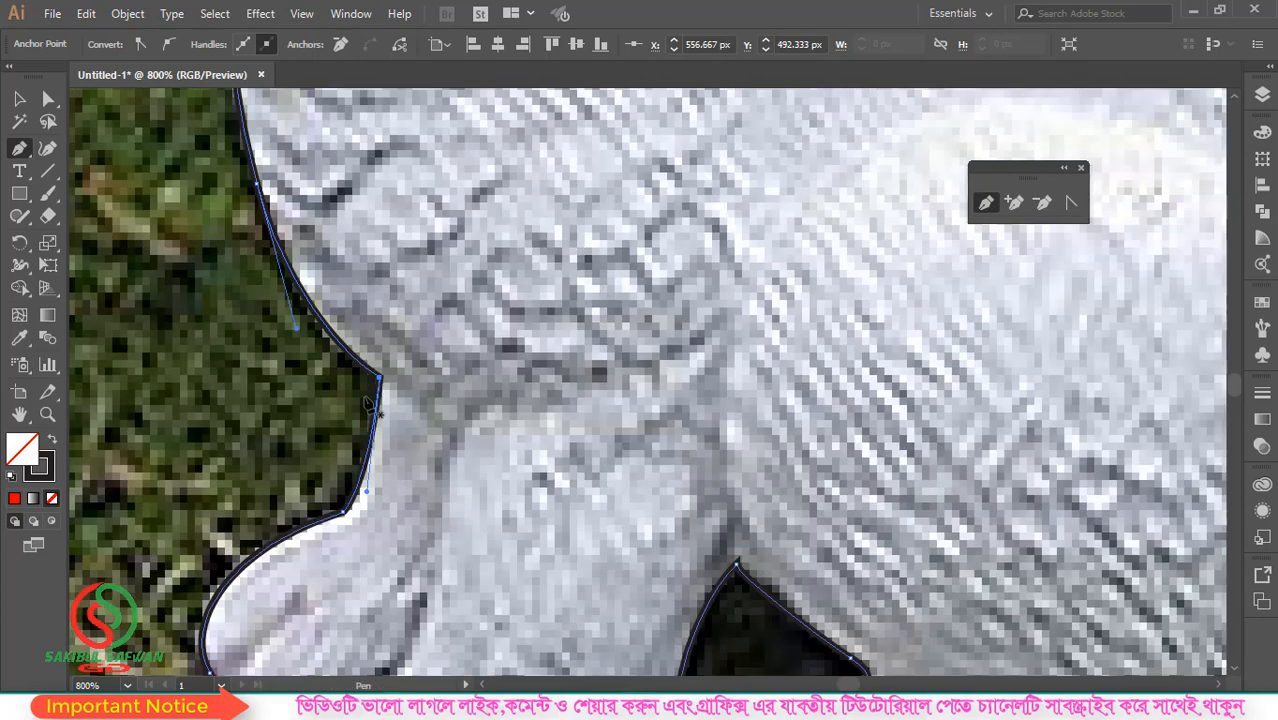
pyautogui.scroll(-4, 370, 405)
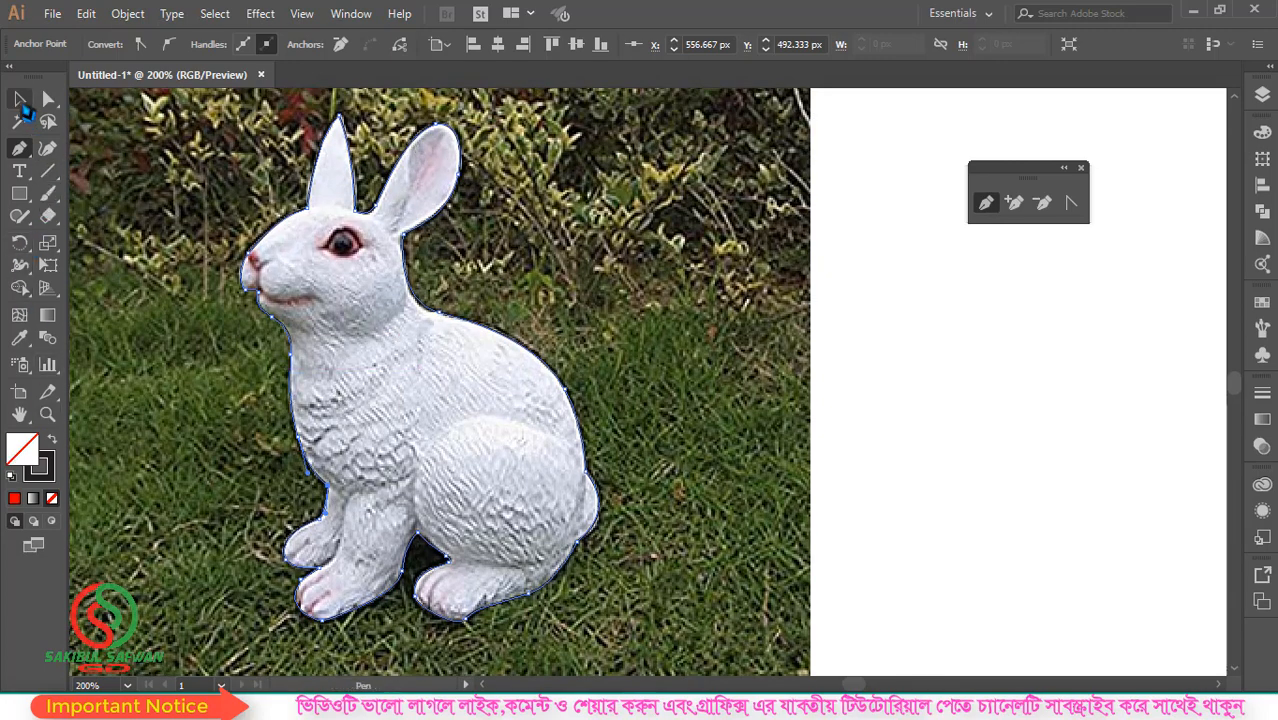
# Step: Move the finished rabbit outline off the photo onto the blank part of the artboard and set its stroke to 6 pt
pyautogui.click(20, 100)
pyautogui.click(451, 311)
pyautogui.scroll(-1, 451, 311)
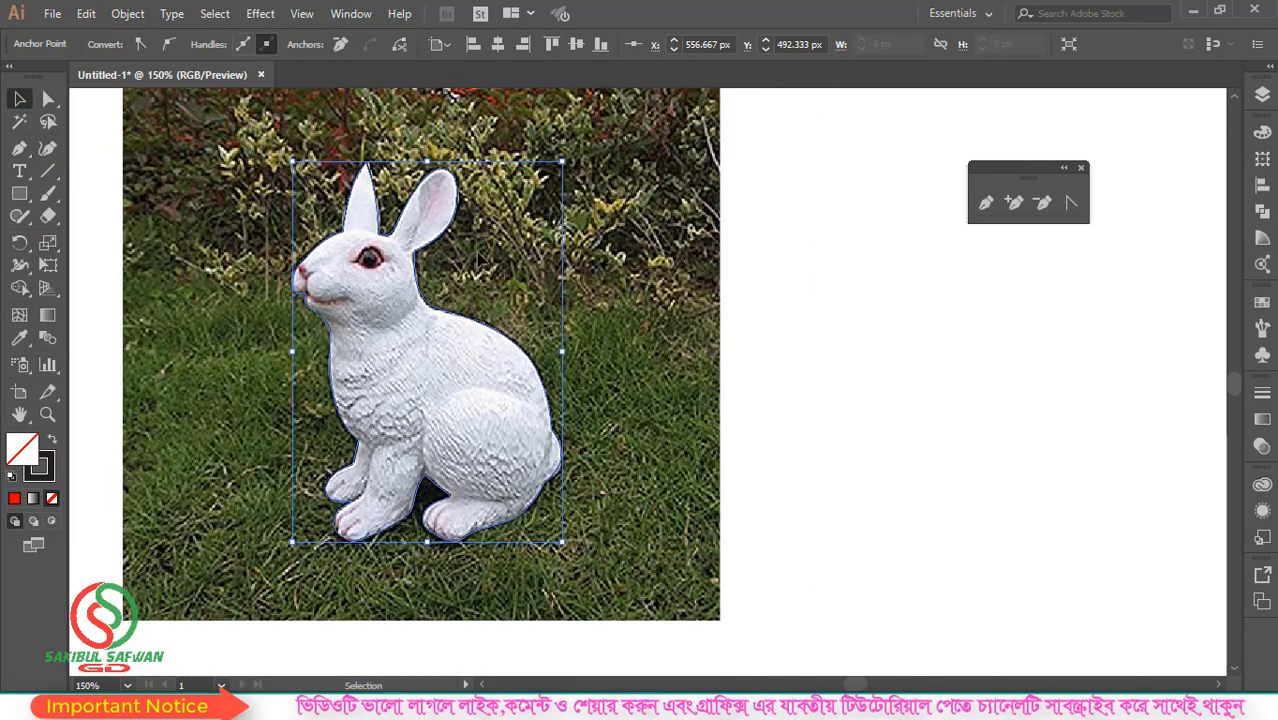
pyautogui.scroll(-1, 561, 320)
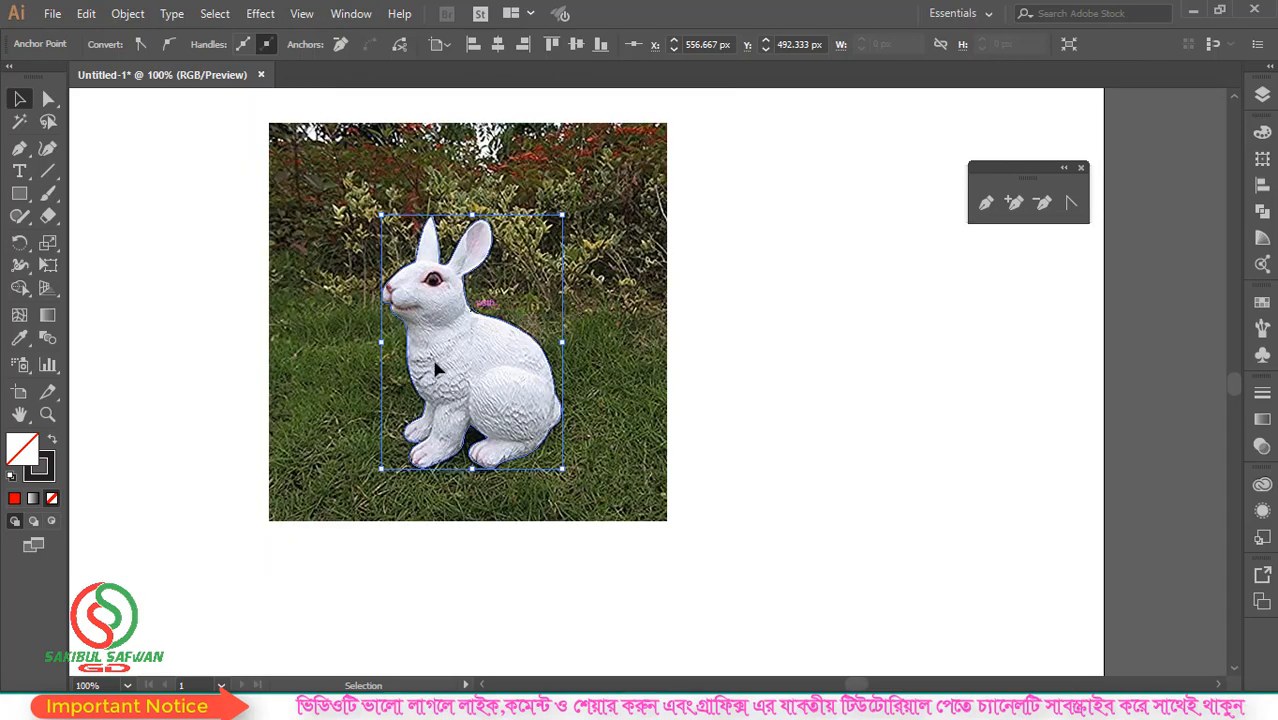
pyautogui.moveTo(477, 318); pyautogui.dragTo(838, 370)
pyautogui.moveTo(924, 344); pyautogui.dragTo(663, 307)
pyautogui.moveTo(600, 349); pyautogui.dragTo(708, 388)
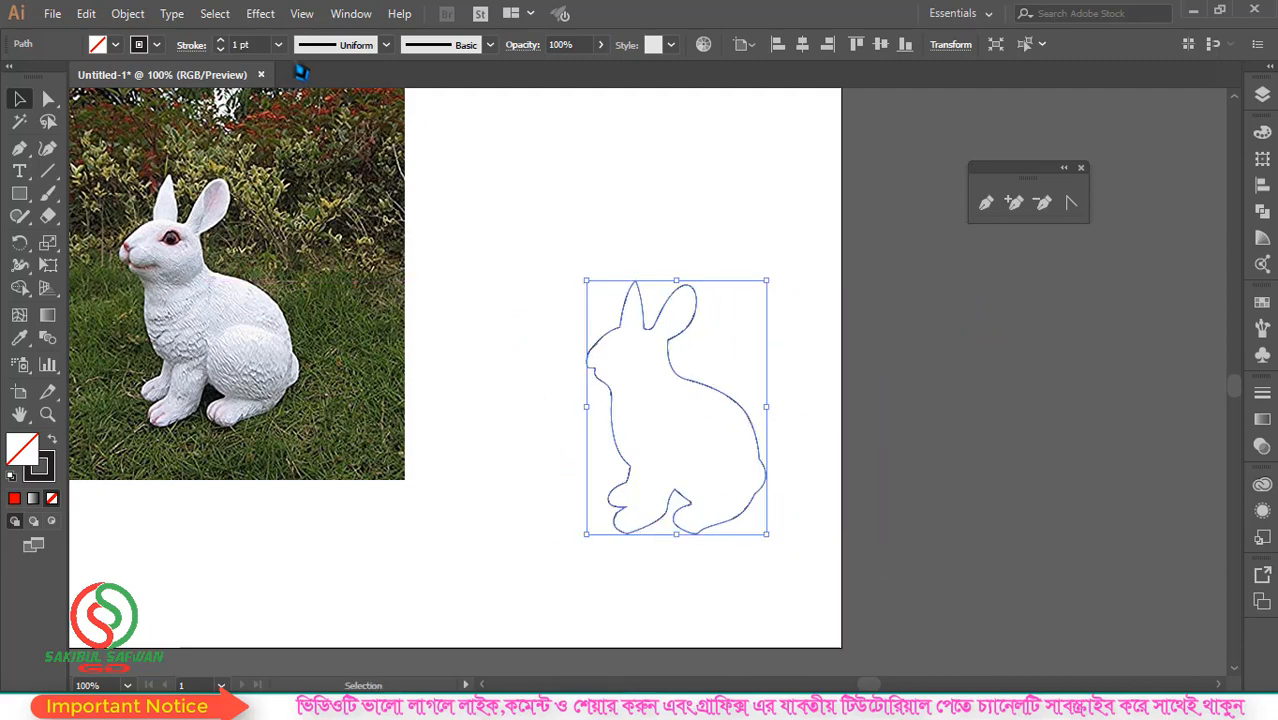
pyautogui.click(250, 44)
pyautogui.scroll(5, 255, 44)
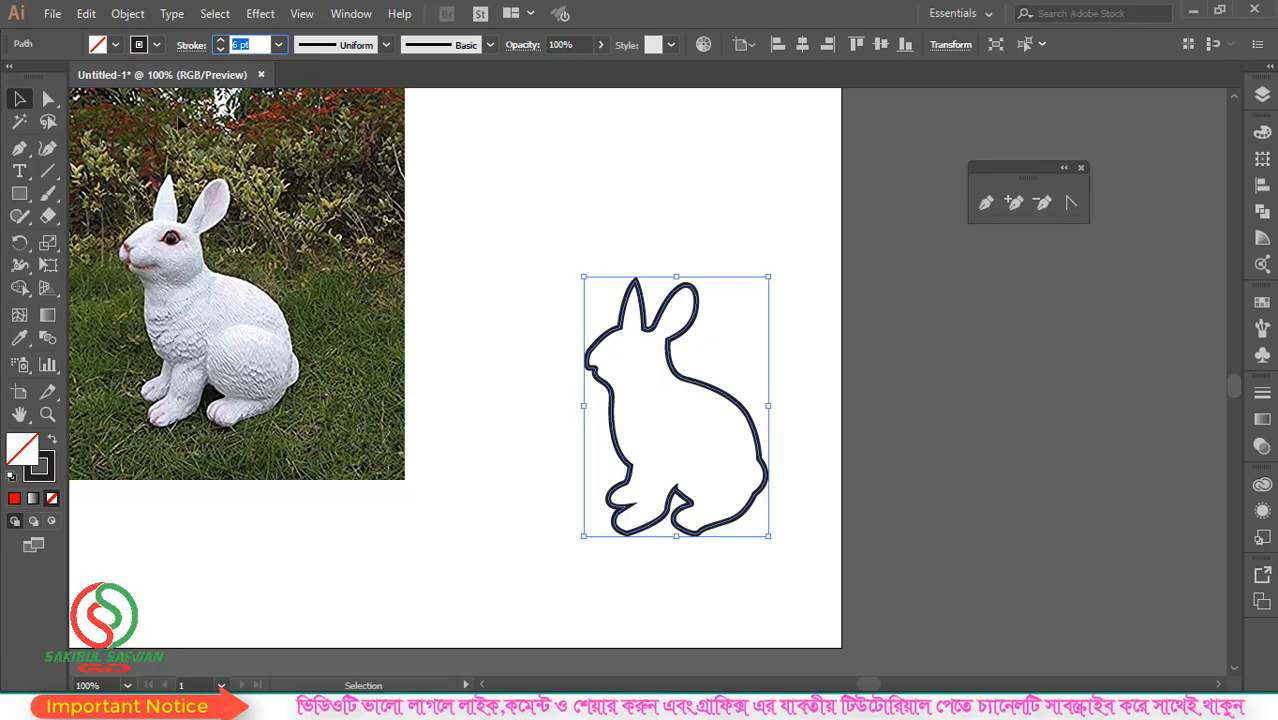
# Step: Move the rabbit outline off the artboard onto the grey canvas and fill it with white
pyautogui.hotkey('ctrl', '-')
pyautogui.moveTo(442, 348); pyautogui.dragTo(676, 380)
pyautogui.click(116, 44)
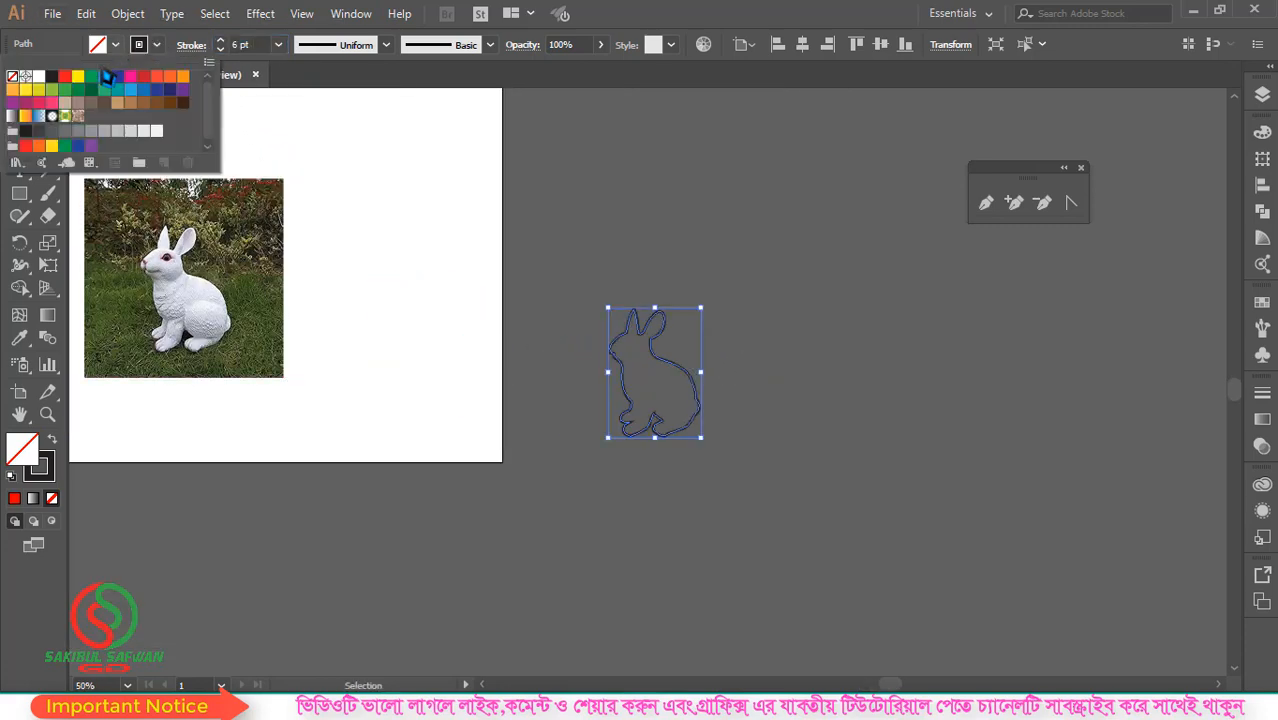
pyautogui.click(41, 80)
pyautogui.click(783, 316)
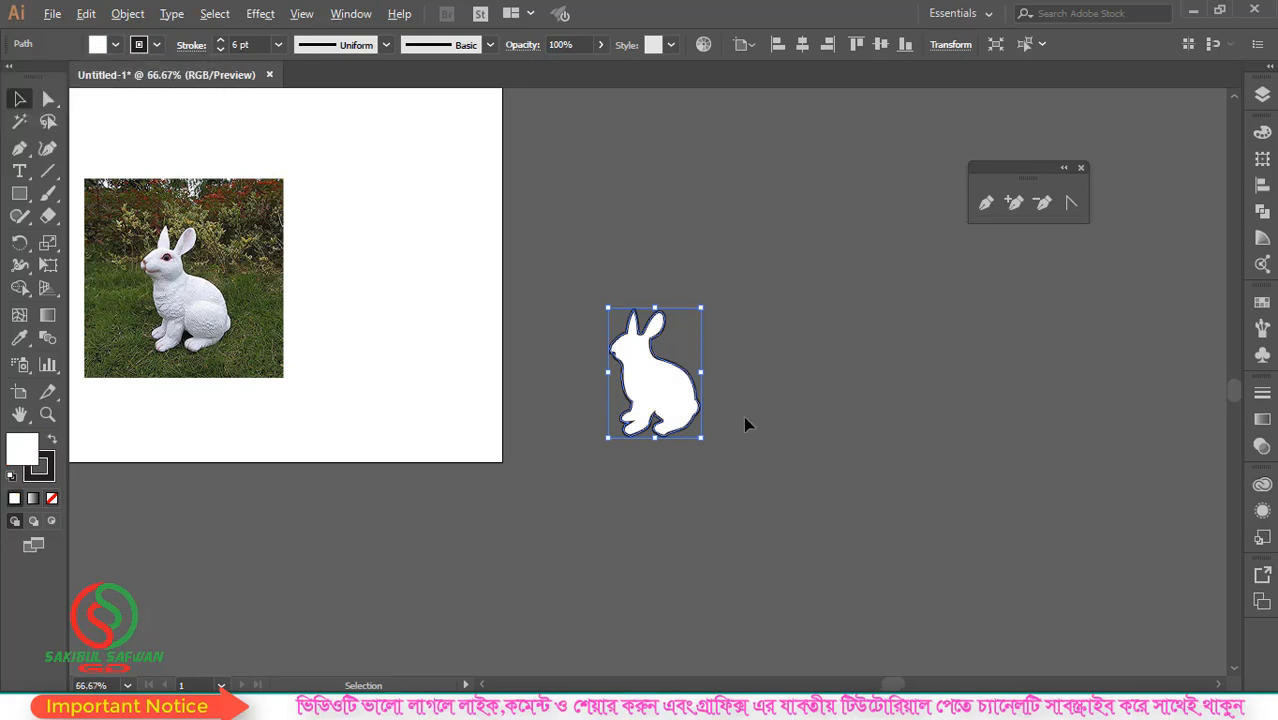
pyautogui.scroll(2, 747, 422)
pyautogui.moveTo(575, 334); pyautogui.dragTo(549, 352)
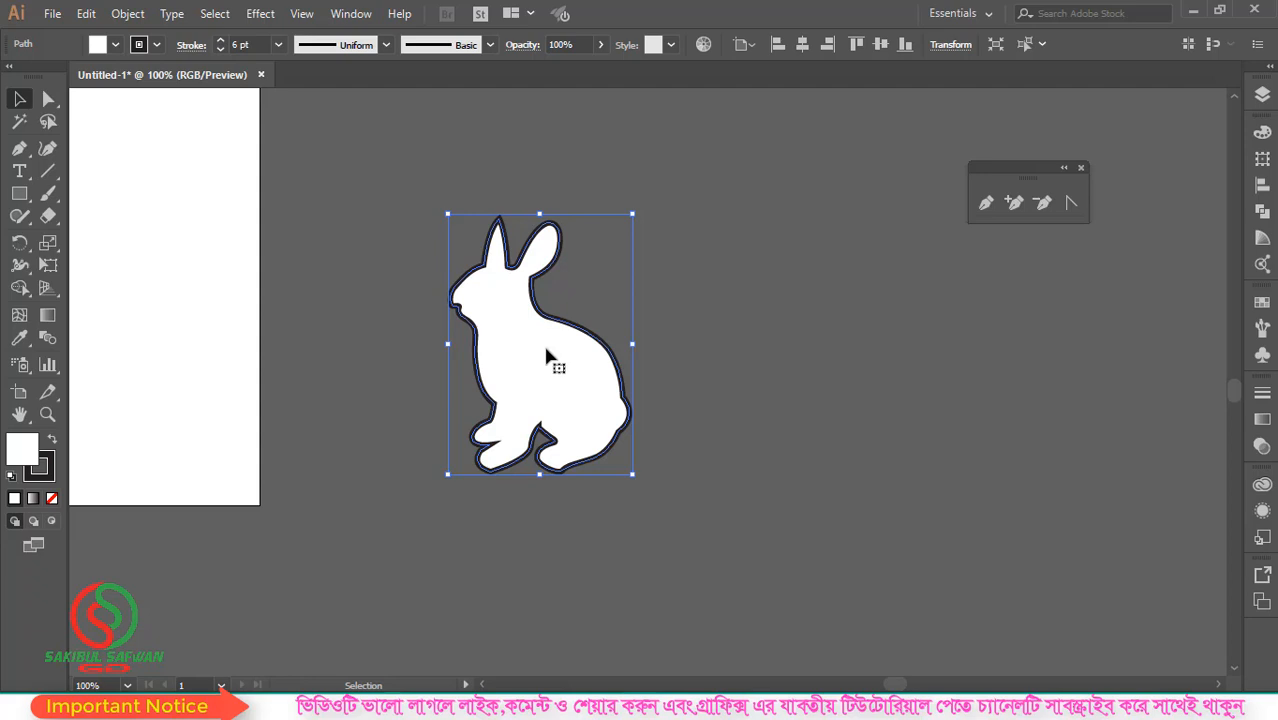
pyautogui.moveTo(544, 331); pyautogui.dragTo(578, 306)
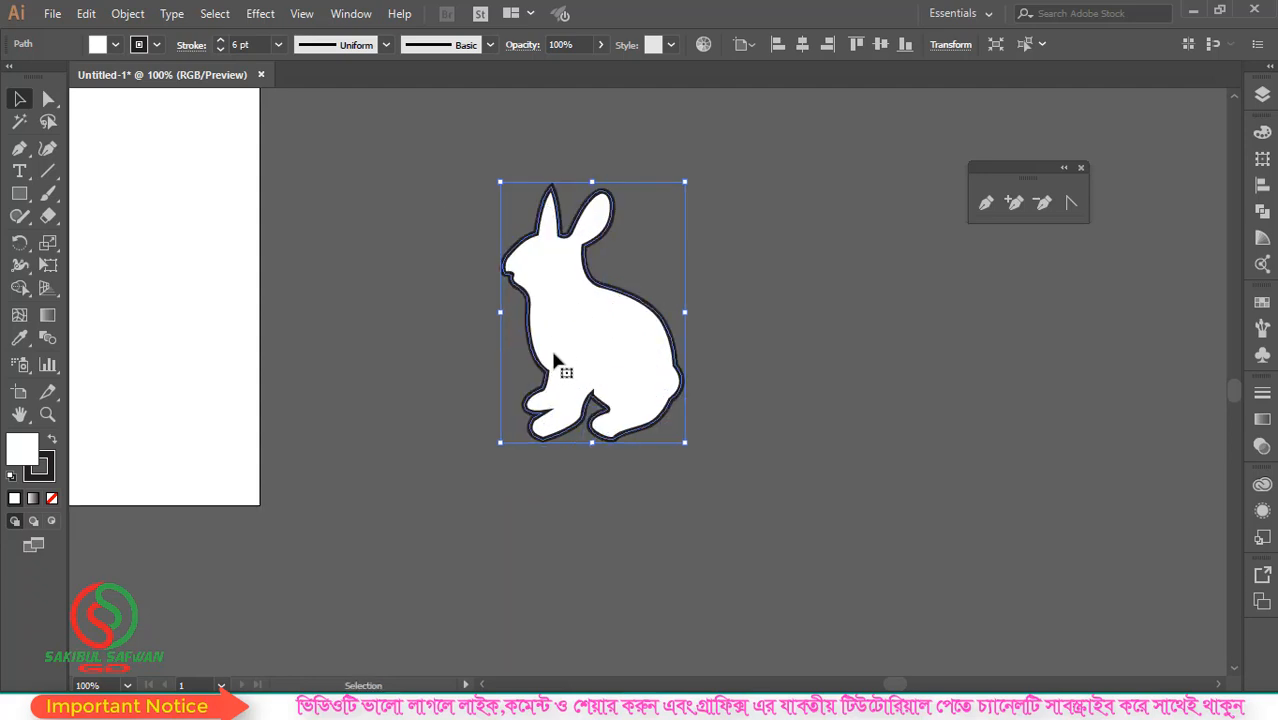
# Step: Set the rabbit shape's fill to none and deselect it
pyautogui.click(116, 44)
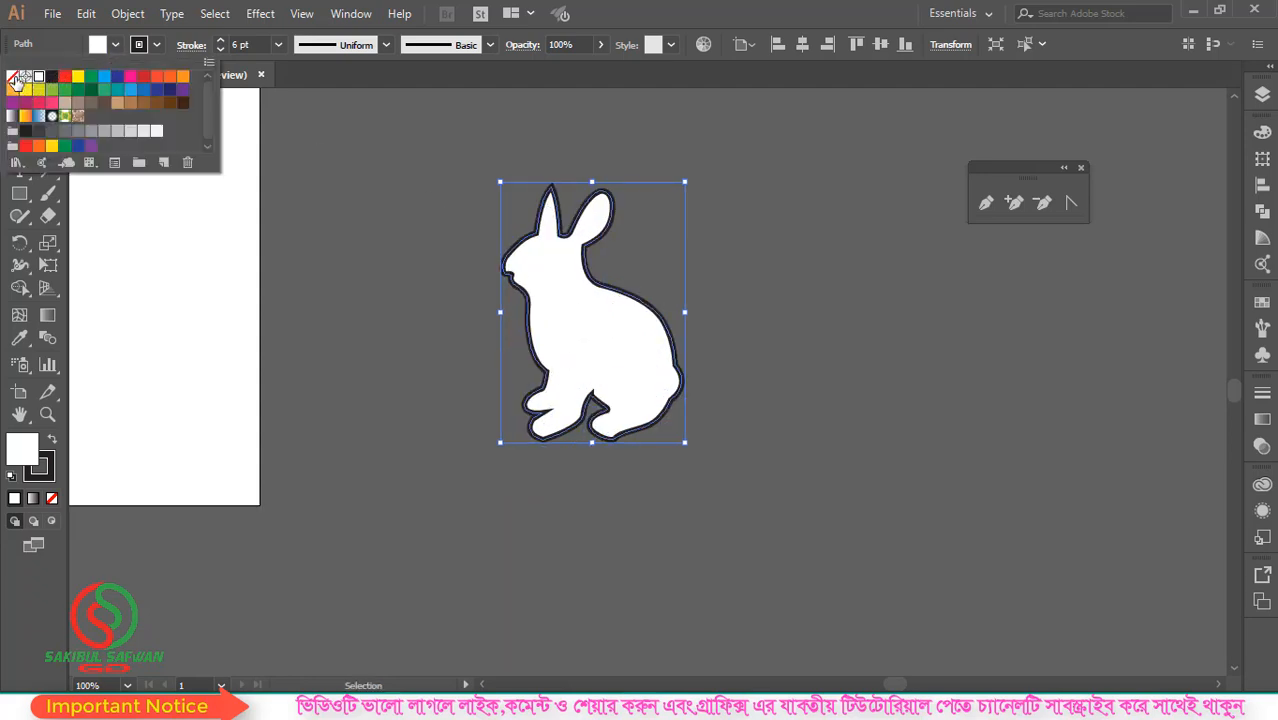
pyautogui.click(12, 77)
pyautogui.press('Escape')
pyautogui.click(767, 250)
pyautogui.scroll(-1, 767, 248)
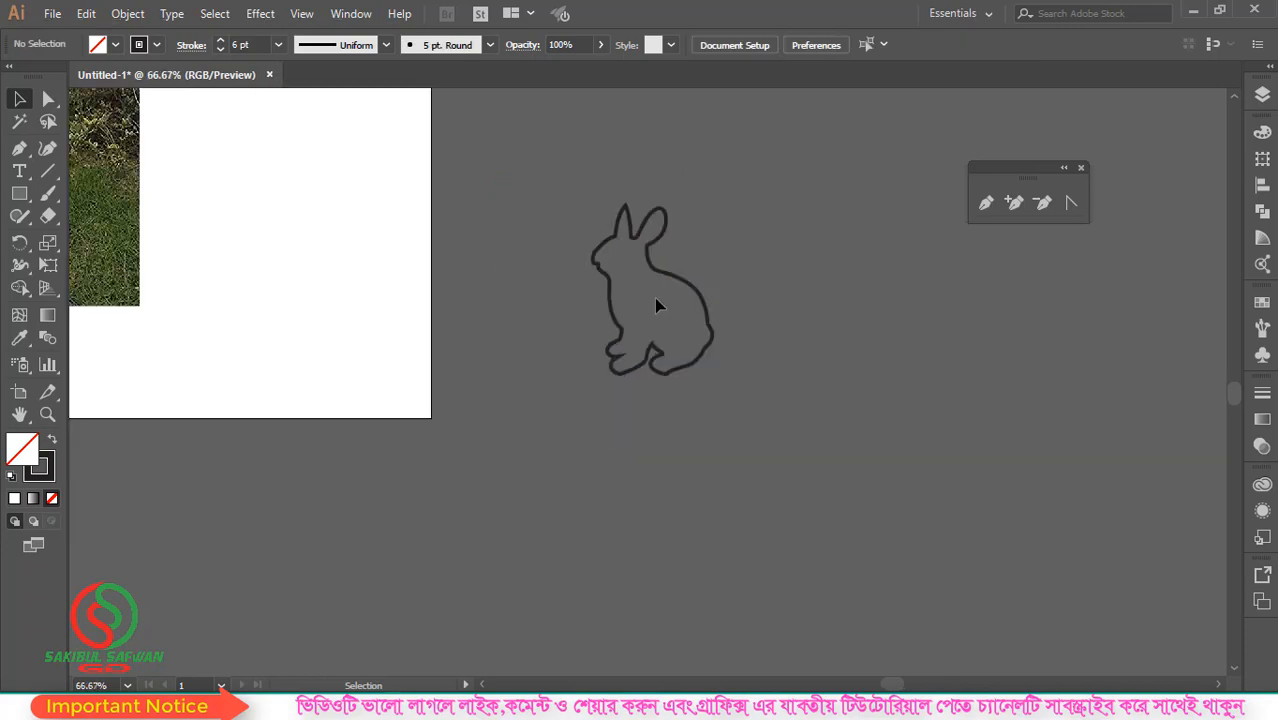
# Step: Move the rabbit outline back onto the artboard beside the photo and set its stroke to 8 pt
pyautogui.click(658, 304)
pyautogui.moveTo(660, 280); pyautogui.dragTo(342, 242)
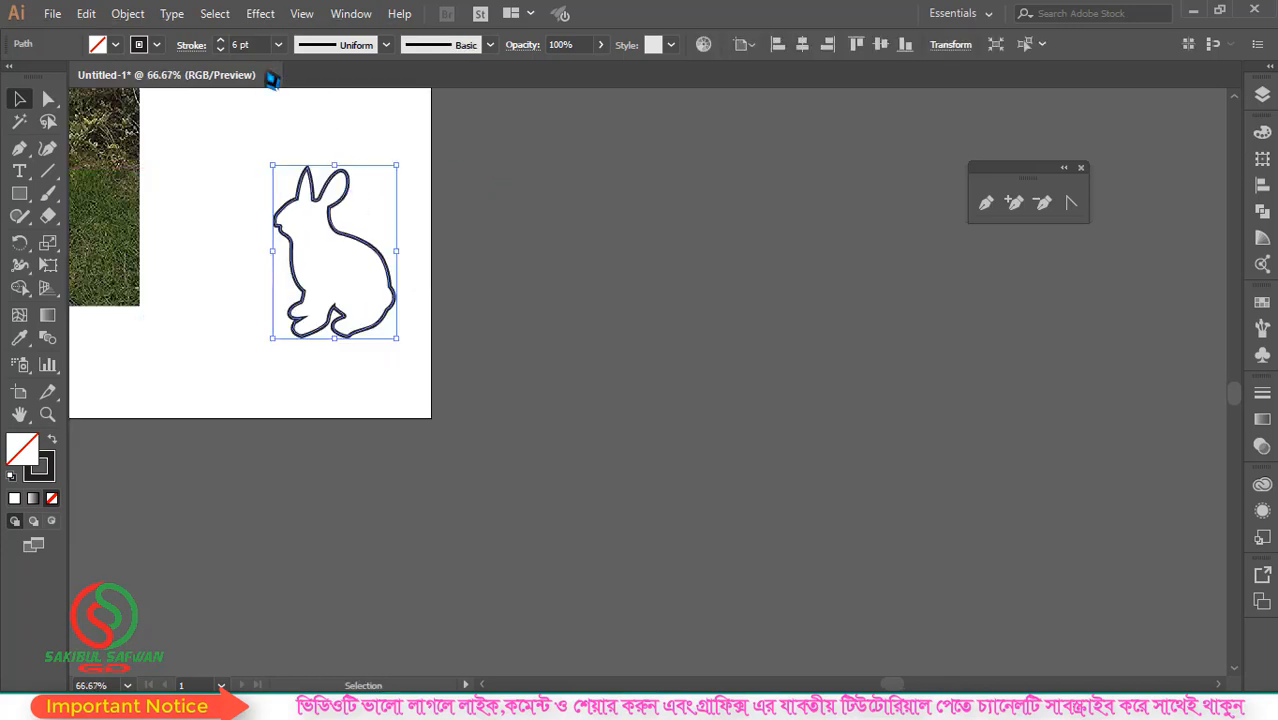
pyautogui.click(258, 44)
pyautogui.press('Up')
pyautogui.press('Up')
pyautogui.scroll(-3, 485, 229)
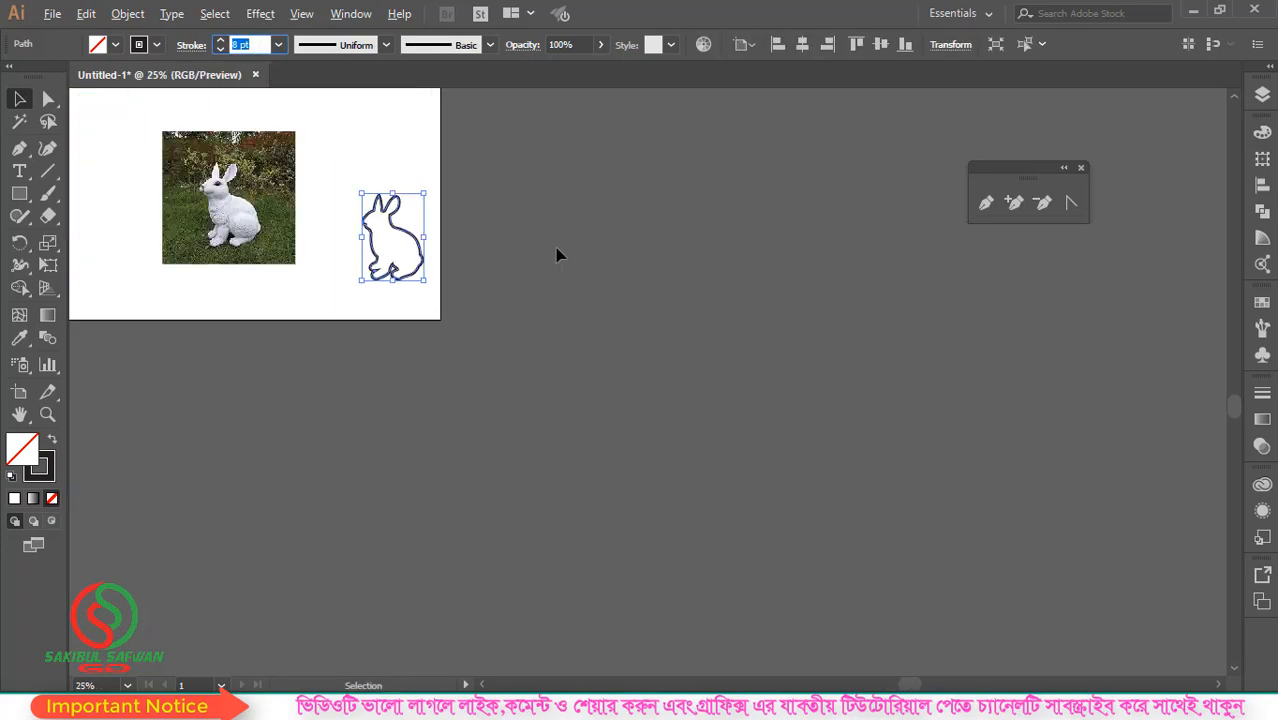
pyautogui.scroll(3, 296, 210)
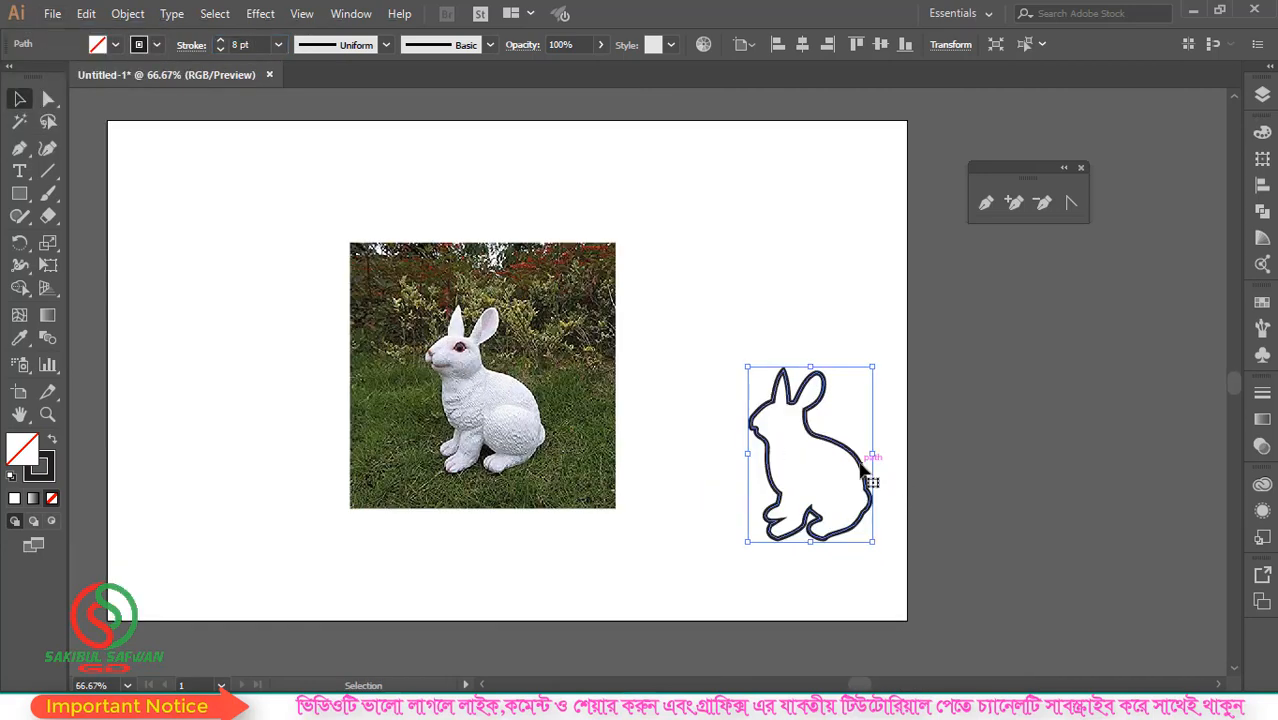
# Step: Move the rabbit outline closer to the photo's right side and place the floating Pen tools panel above the outline
pyautogui.moveTo(846, 452); pyautogui.dragTo(756, 368)
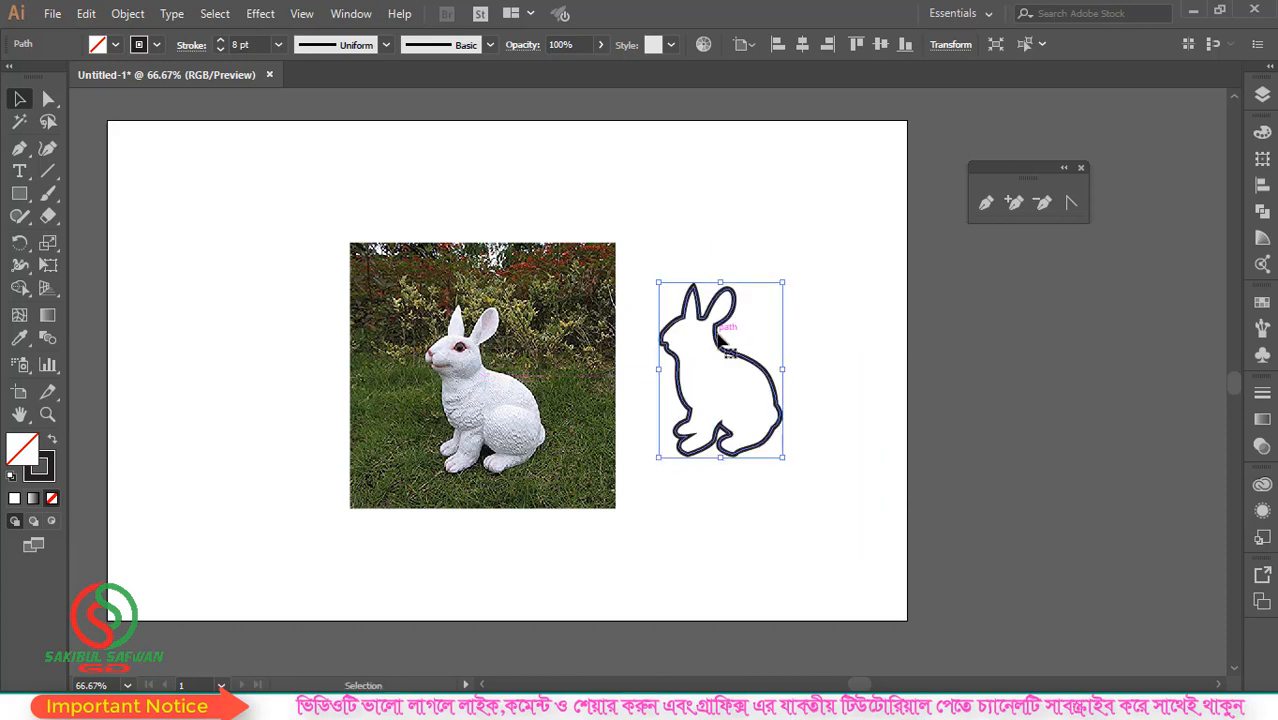
pyautogui.moveTo(717, 340); pyautogui.dragTo(748, 346)
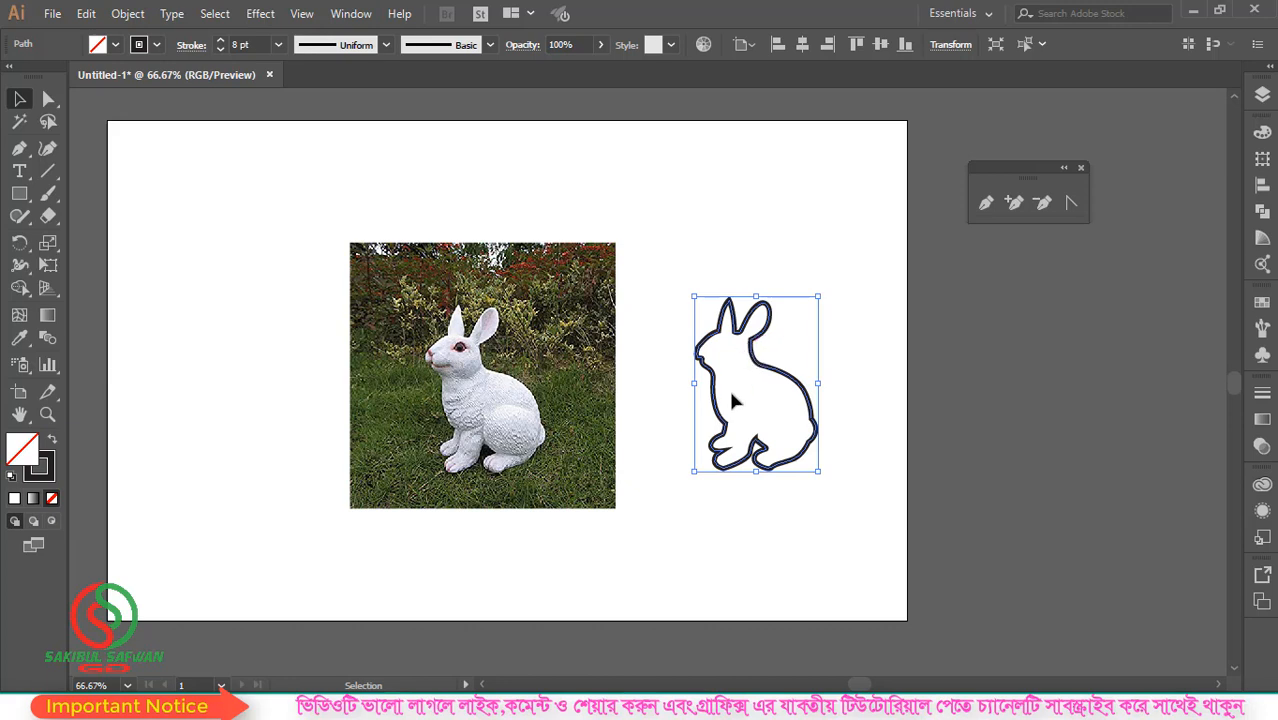
pyautogui.moveTo(782, 377)
pyautogui.mouseDown()
pyautogui.moveTo(776, 395)
pyautogui.moveTo(789, 387)
pyautogui.mouseUp()
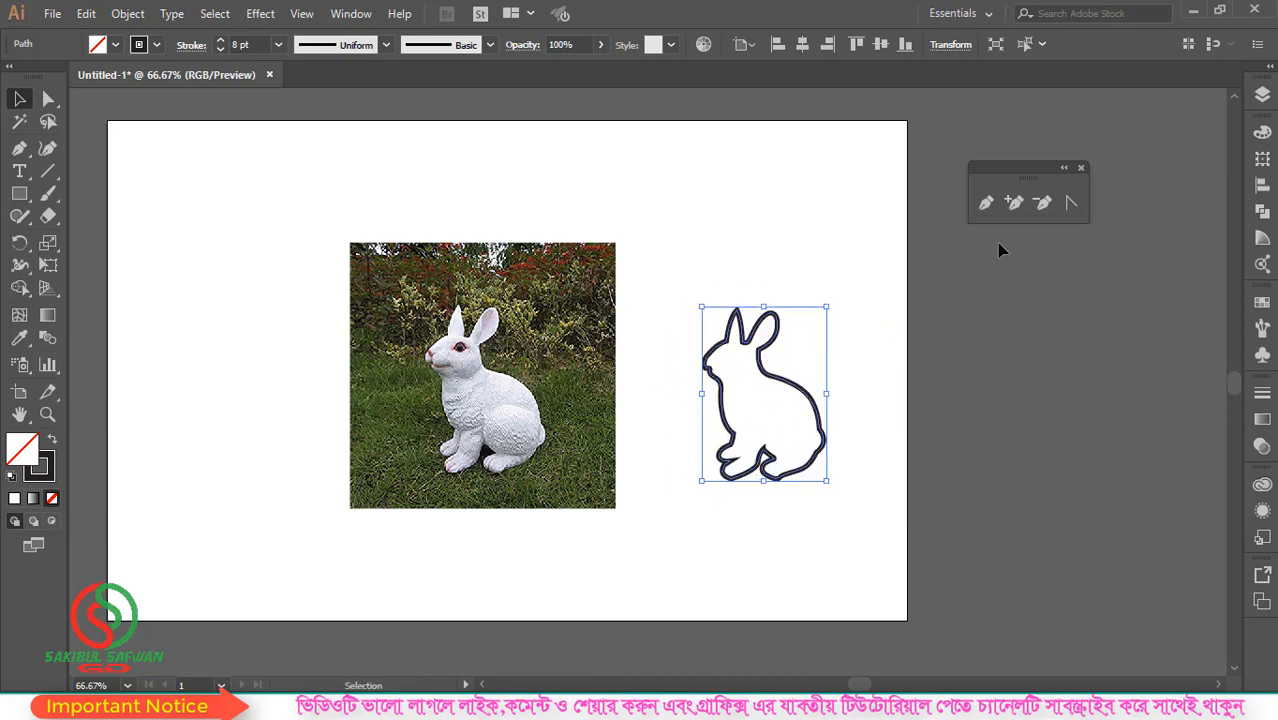
pyautogui.moveTo(1025, 160); pyautogui.dragTo(783, 134)
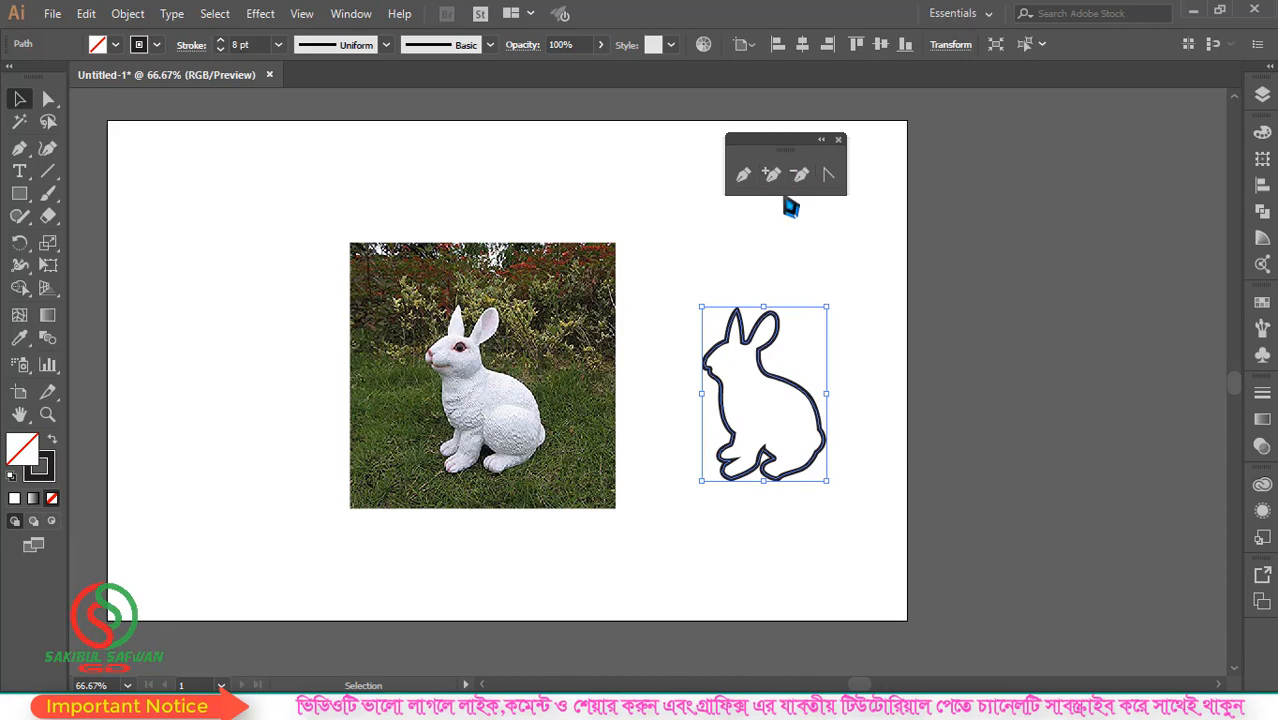
# Step: Unlock the rabbit photo, move it away from the artboard's centre and delete it
pyautogui.click(530, 328)
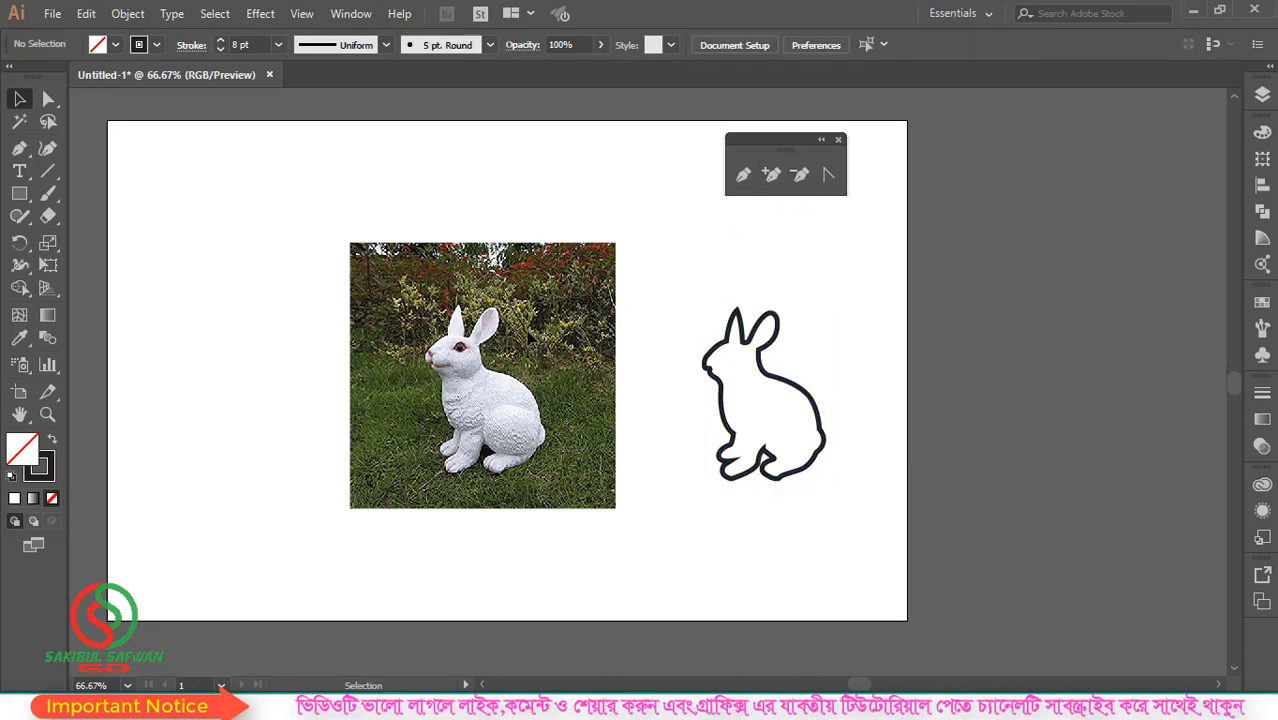
pyautogui.hotkey('ctrl', 'alt', '2')
pyautogui.moveTo(505, 297); pyautogui.dragTo(1059, 340)
pyautogui.press('Delete')
# Step: Draw a circle with the Ellipse tool on the blank area beside the rabbit outline and fill it with red
pyautogui.moveTo(19, 193); pyautogui.dragTo(95, 240)
pyautogui.moveTo(354, 300); pyautogui.dragTo(449, 395)
pyautogui.click(115, 44)
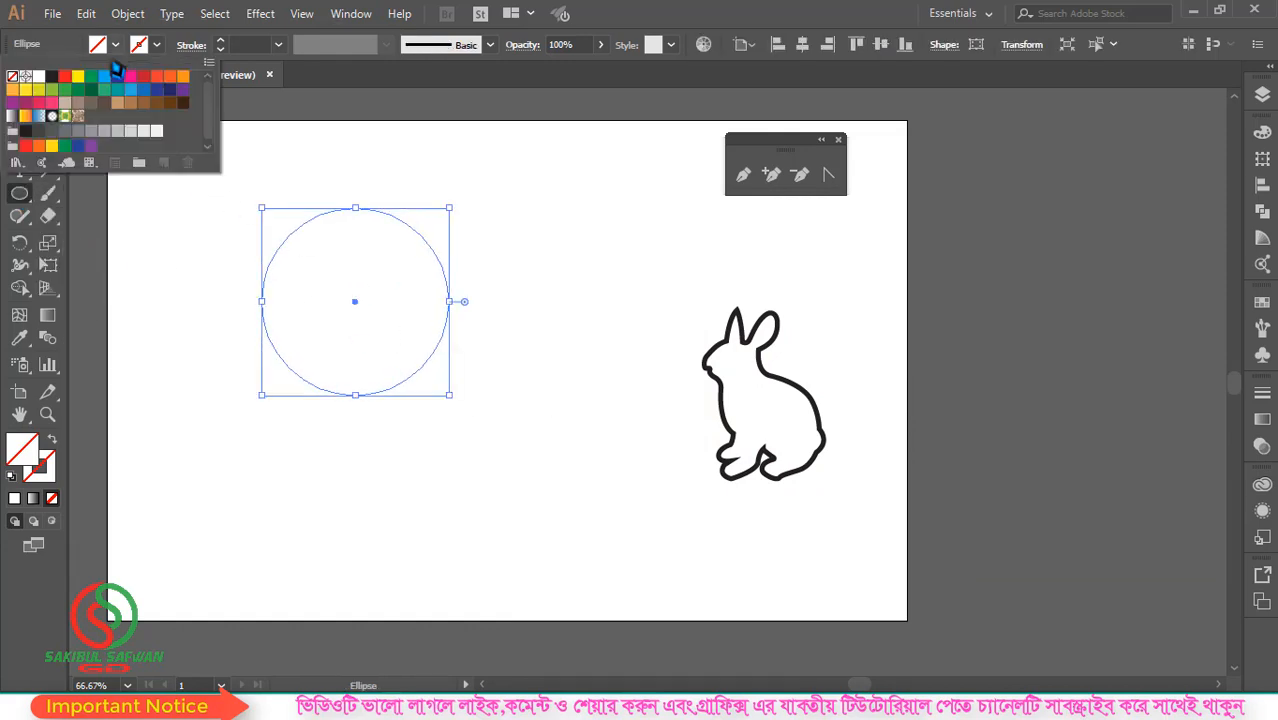
pyautogui.click(64, 76)
pyautogui.press('Escape')
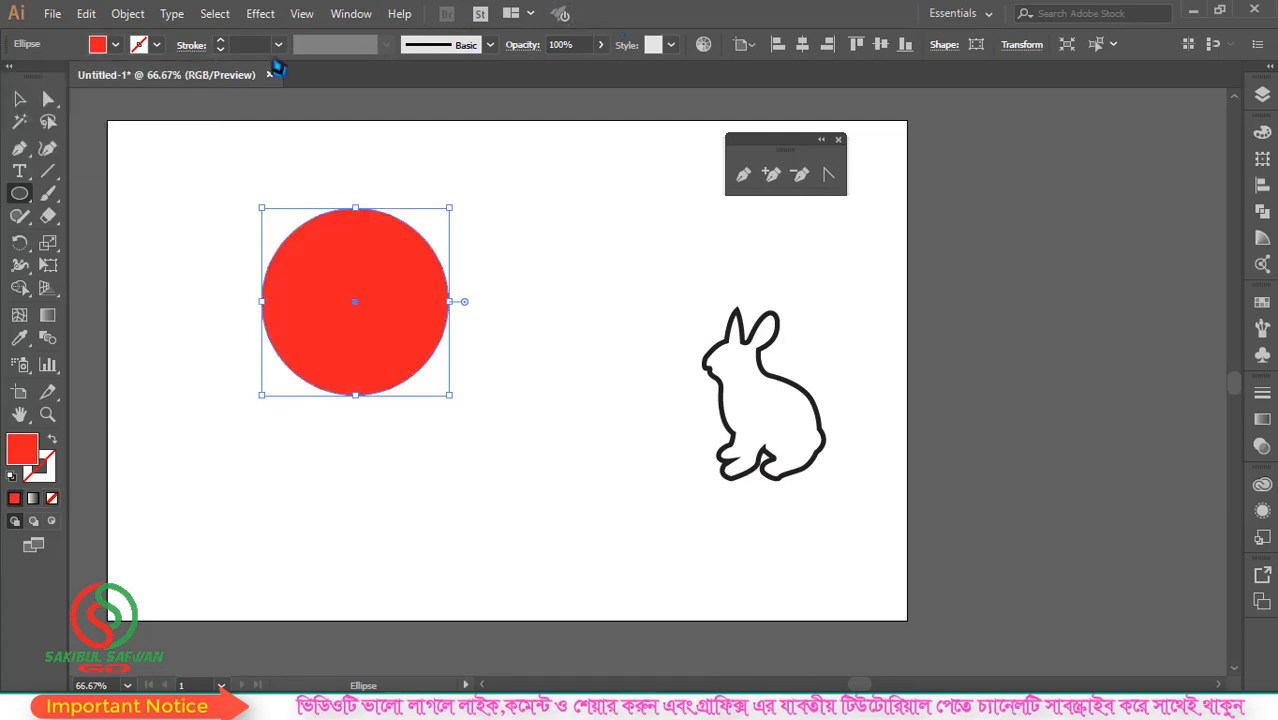
# Step: Move the red circle slightly down and to the right on the artboard and keep it selected
pyautogui.click(19, 98)
pyautogui.click(599, 271)
pyautogui.scroll(2, 333, 254)
pyautogui.moveTo(402, 264); pyautogui.dragTo(460, 332)
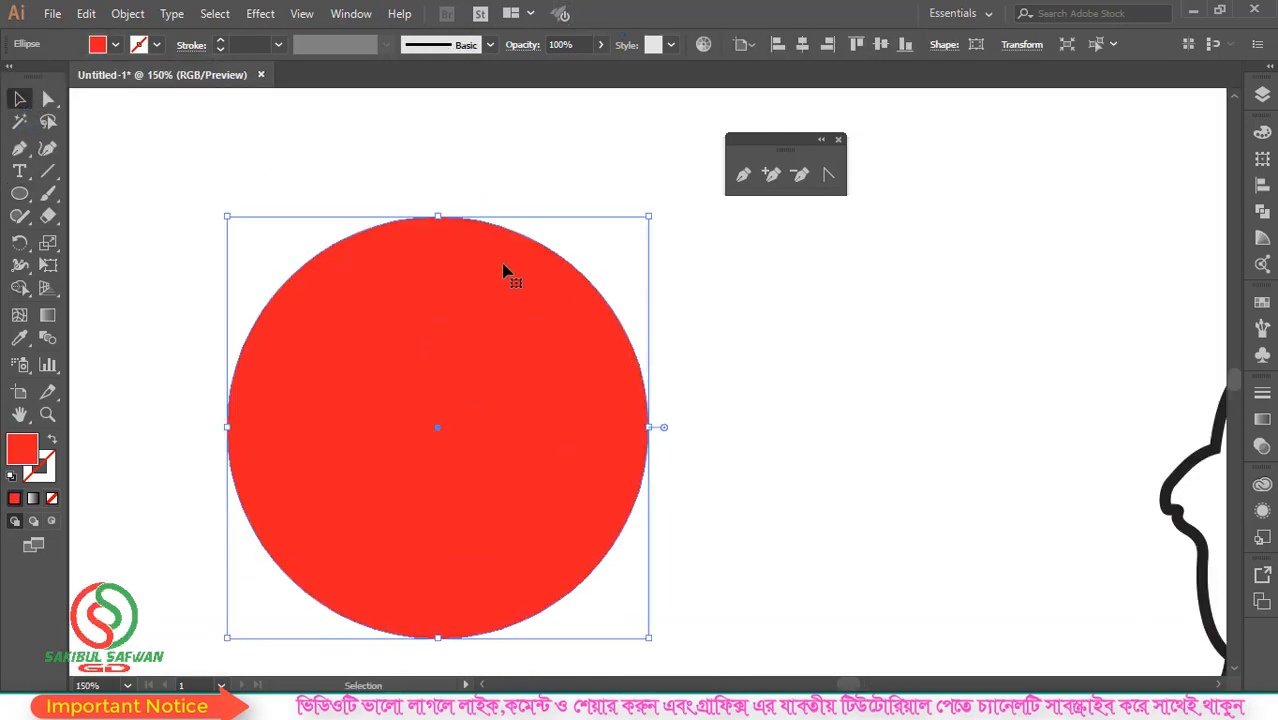
pyautogui.scroll(-1, 402, 282)
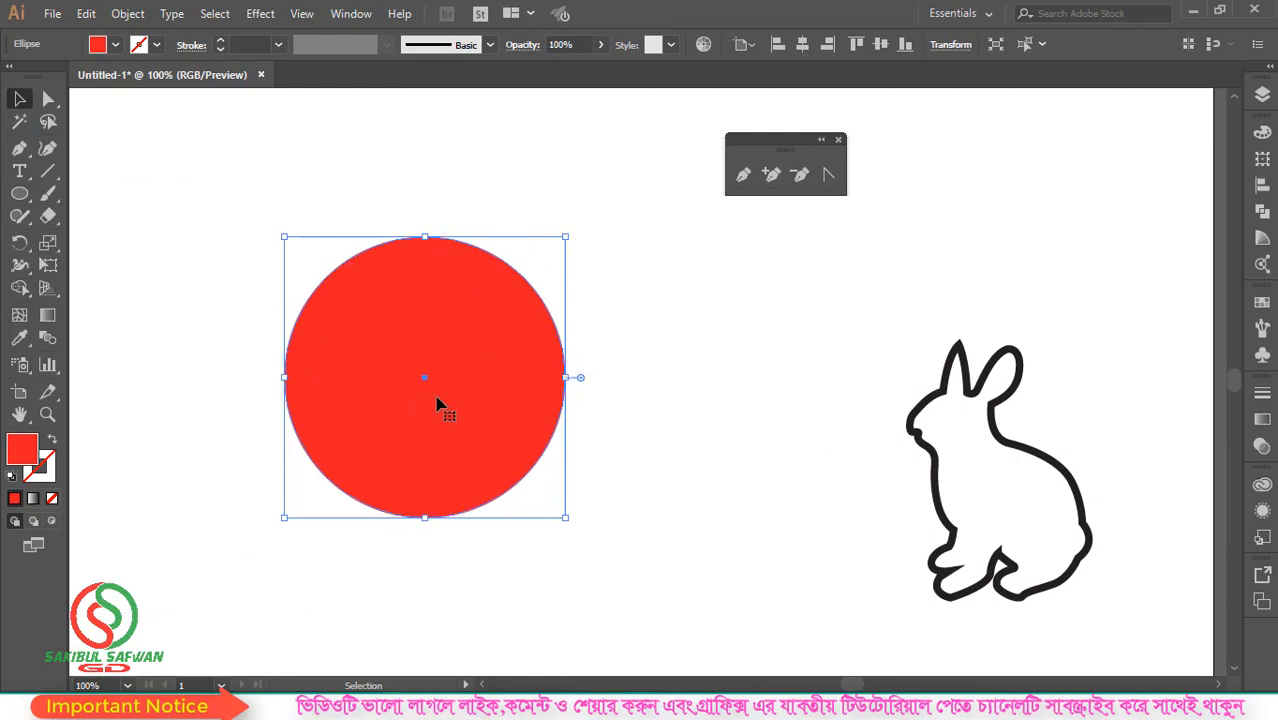
pyautogui.click(660, 261)
pyautogui.click(498, 278)
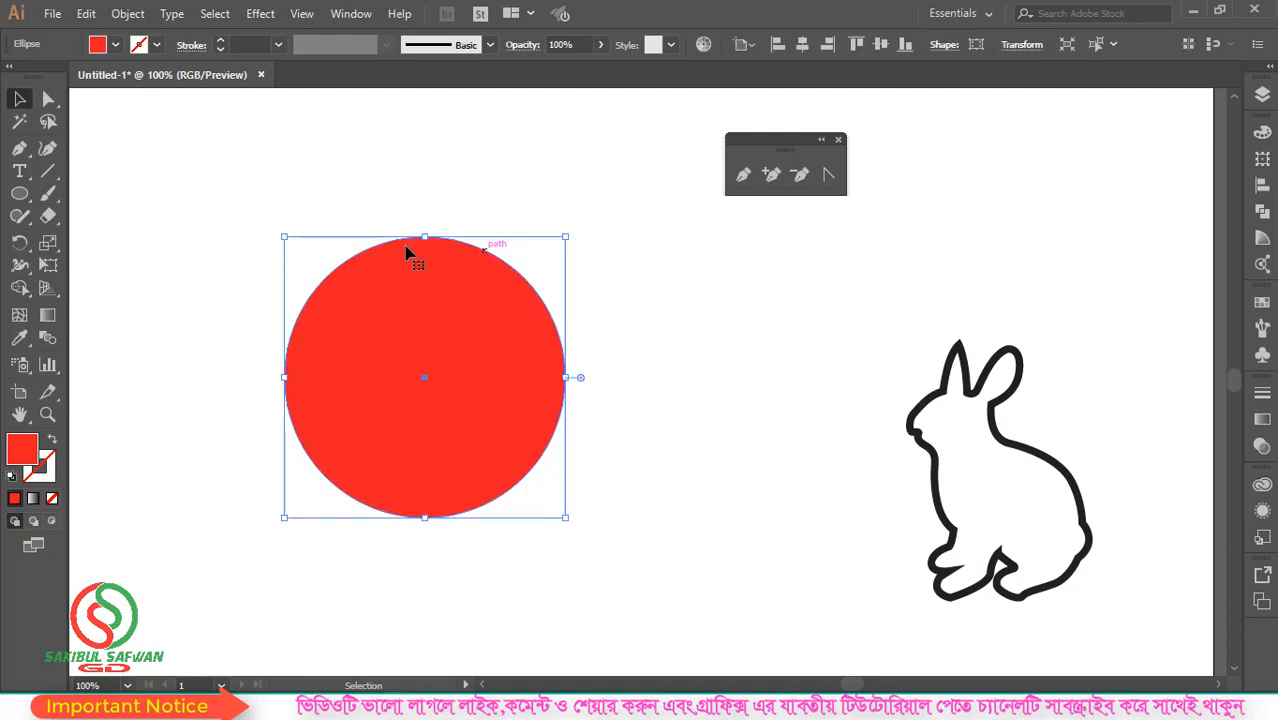
# Step: Distort the red circle by pulling its right, top, left and bottom anchor points outward with the Direct Selection tool
pyautogui.click(48, 98)
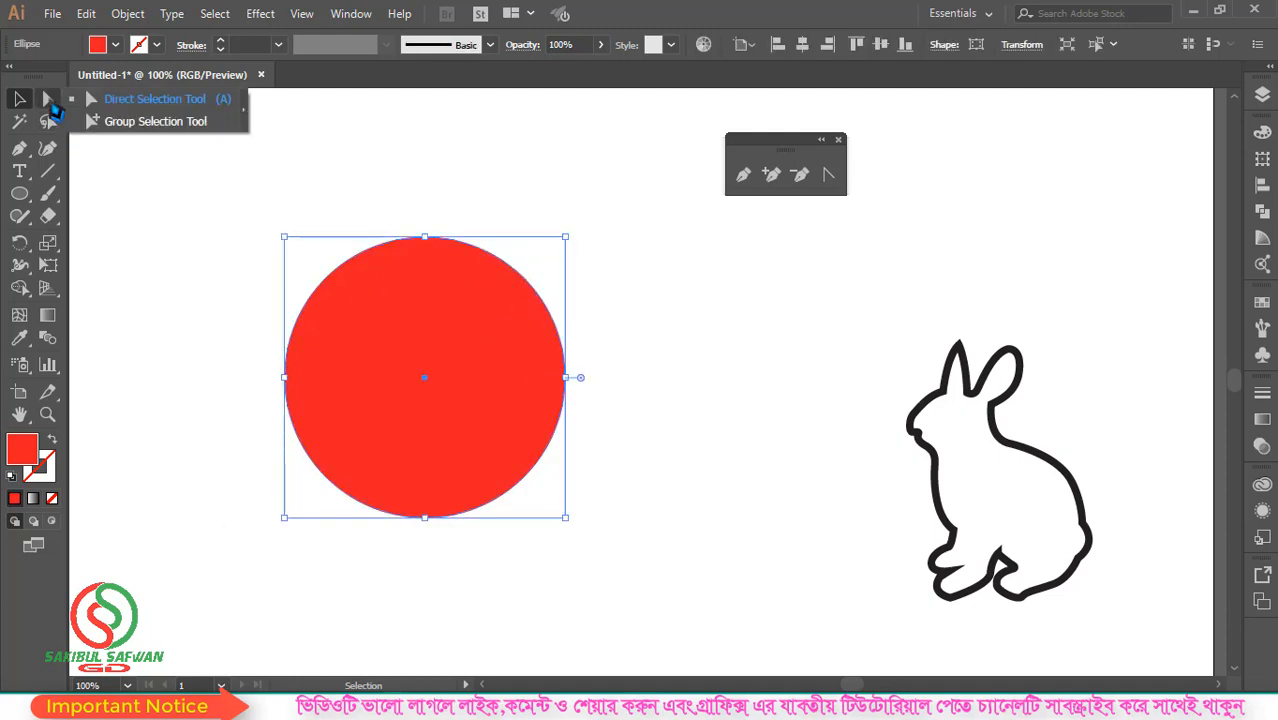
pyautogui.click(92, 104)
pyautogui.moveTo(568, 374); pyautogui.dragTo(532, 495)
pyautogui.moveTo(567, 385); pyautogui.dragTo(806, 370)
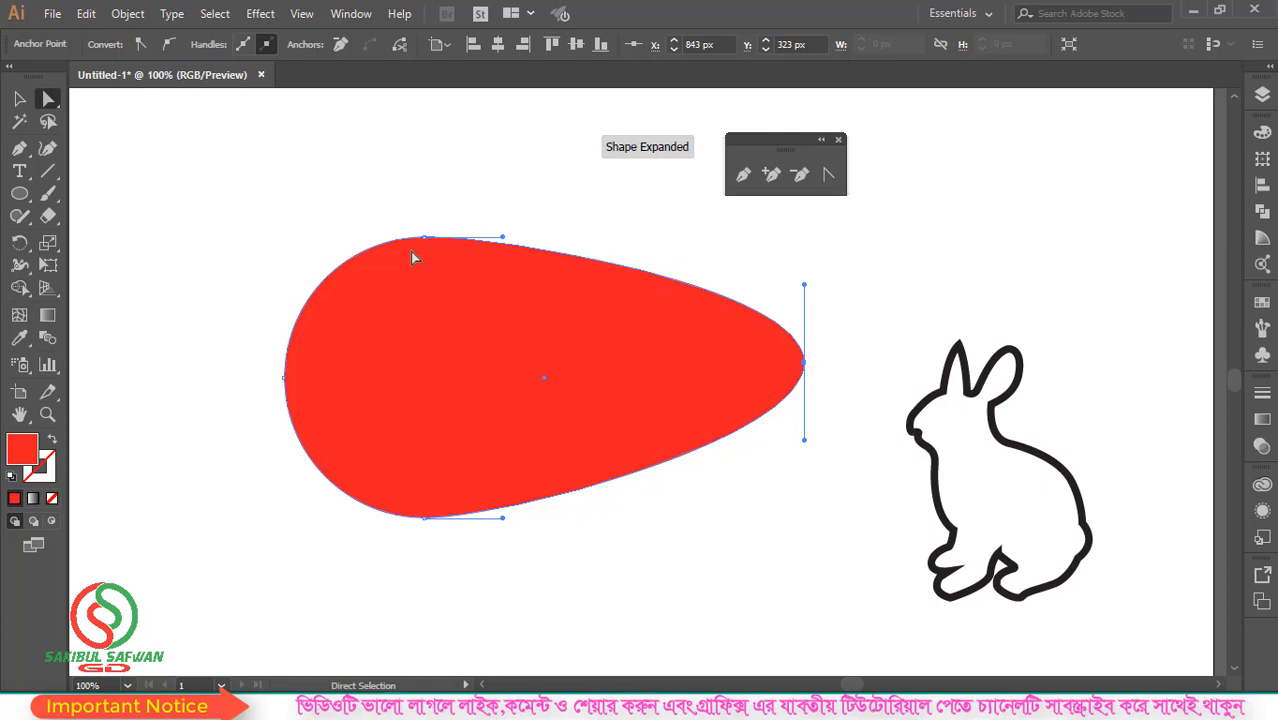
pyautogui.moveTo(424, 238); pyautogui.dragTo(415, 115)
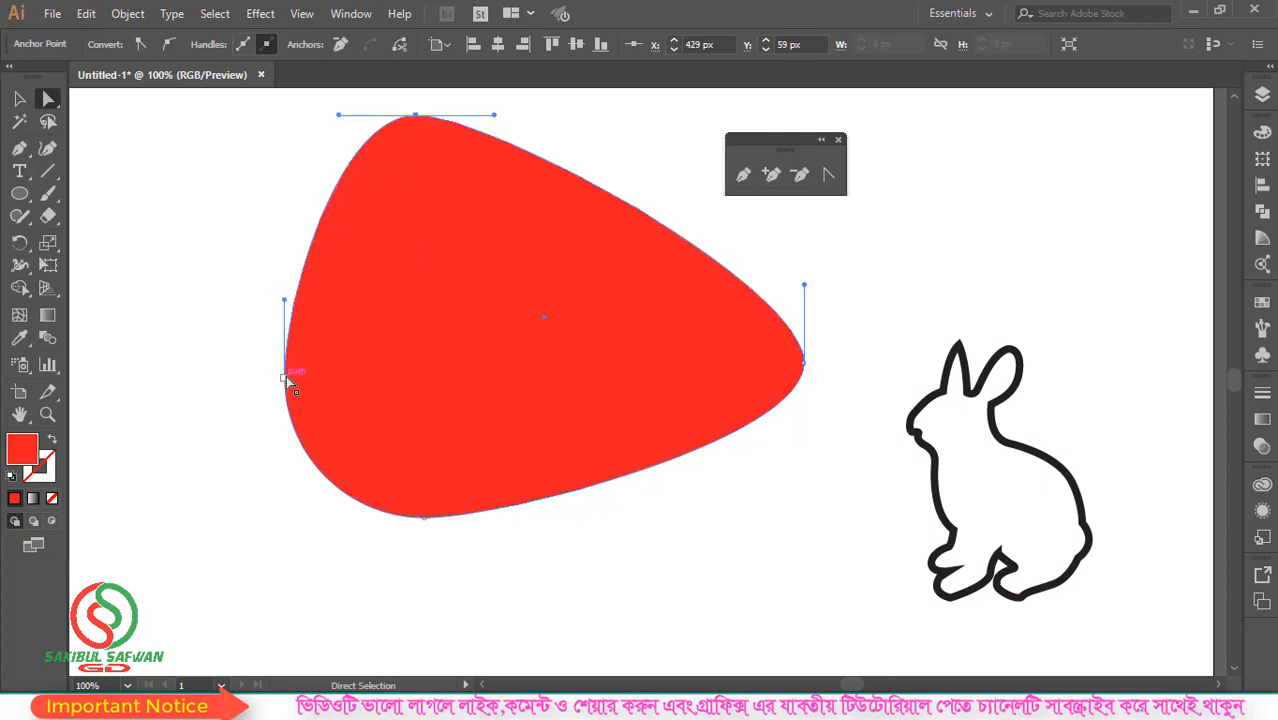
pyautogui.moveTo(286, 375); pyautogui.dragTo(180, 428)
pyautogui.moveTo(428, 523); pyautogui.dragTo(436, 566)
# Step: Undo the anchor point moves on the red shape back to the original circle and deselect it
pyautogui.hotkey('ctrl', '-')
pyautogui.hotkey('ctrl', 'z')
pyautogui.hotkey('ctrl', 'z')
pyautogui.hotkey('ctrl', 'z')
pyautogui.hotkey('ctrl', 'z')
pyautogui.hotkey('ctrl', 'z')
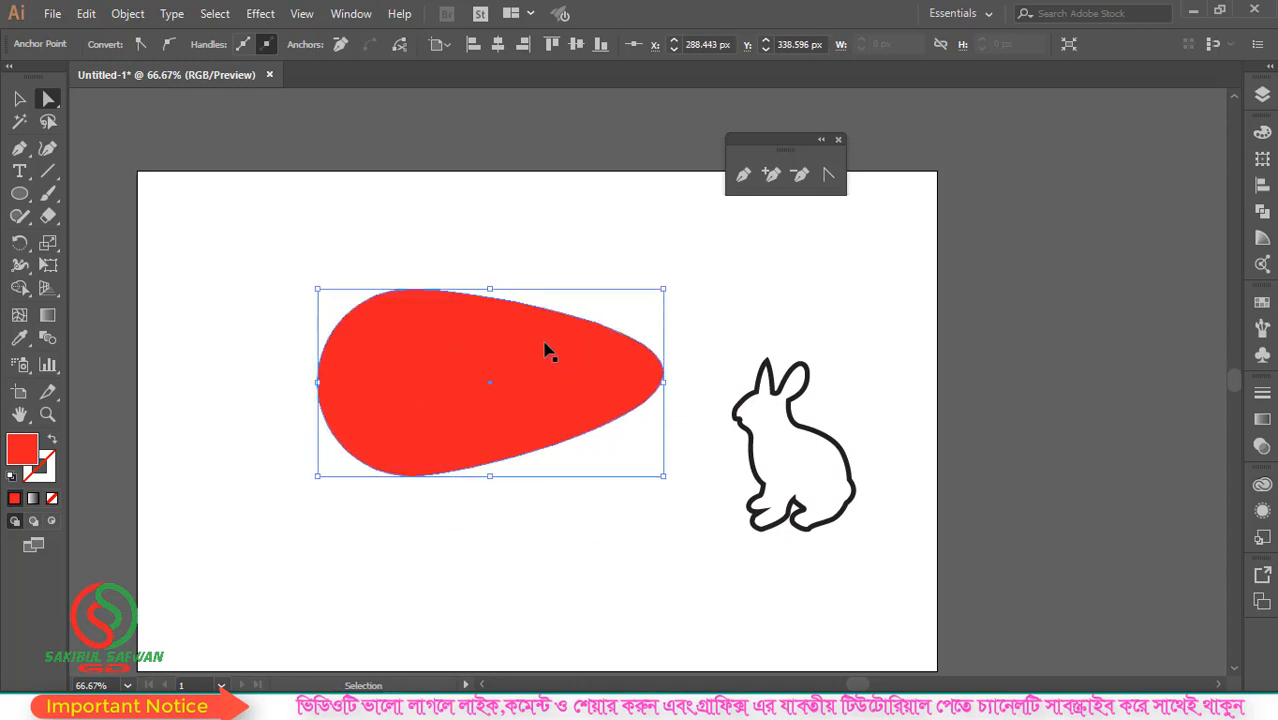
pyautogui.scroll(1, 470, 393)
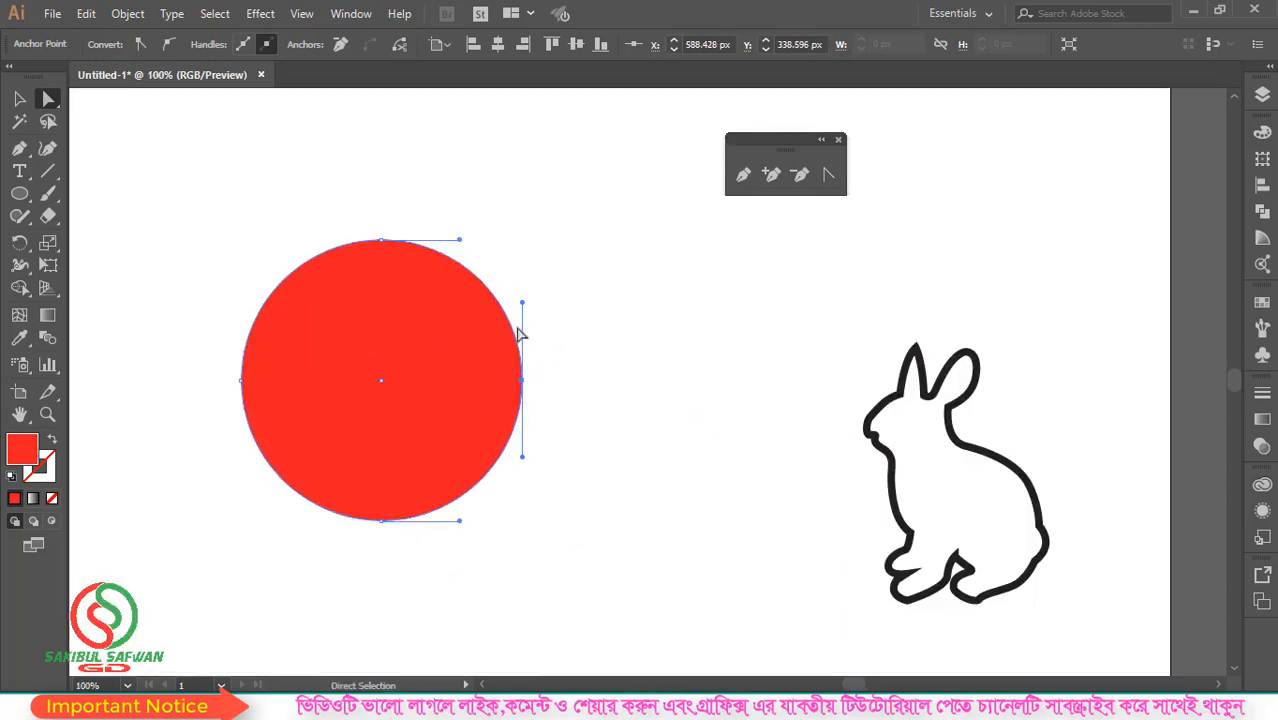
pyautogui.click(19, 98)
pyautogui.click(387, 159)
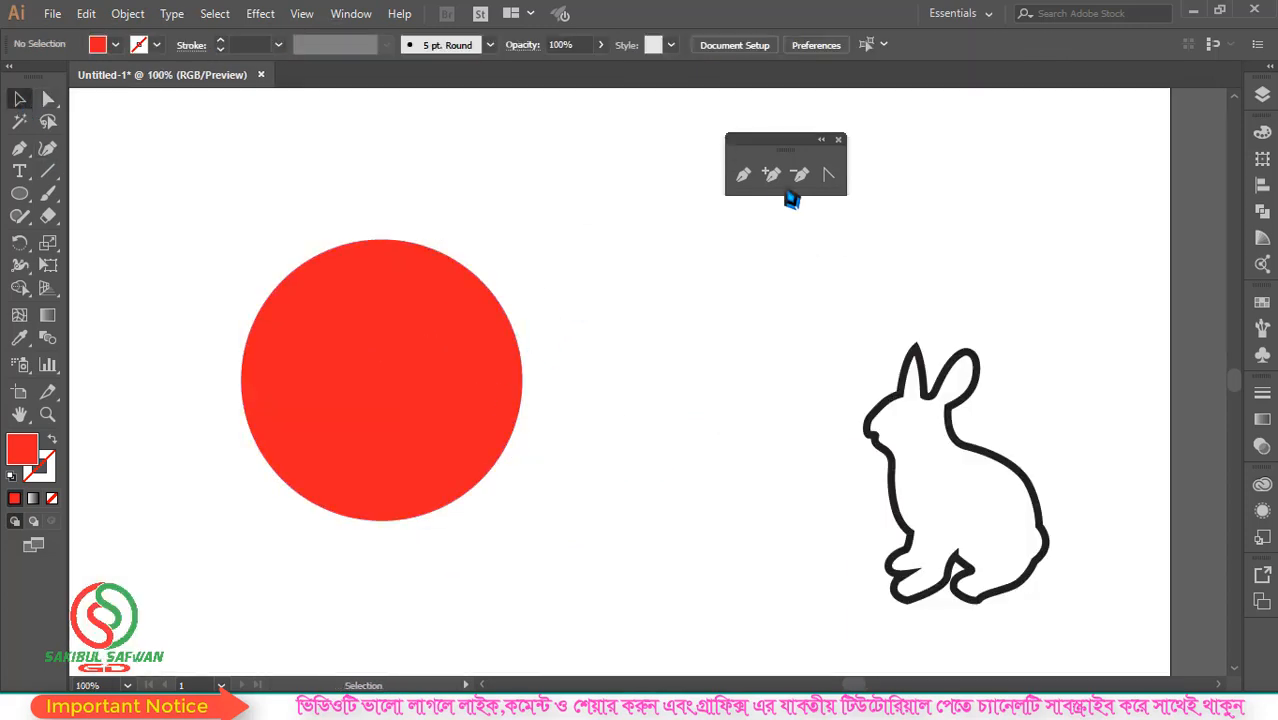
# Step: Add four anchor points to the red circle's outline with the Add Anchor Point tool, one midway along each quarter arc
pyautogui.click(772, 176)
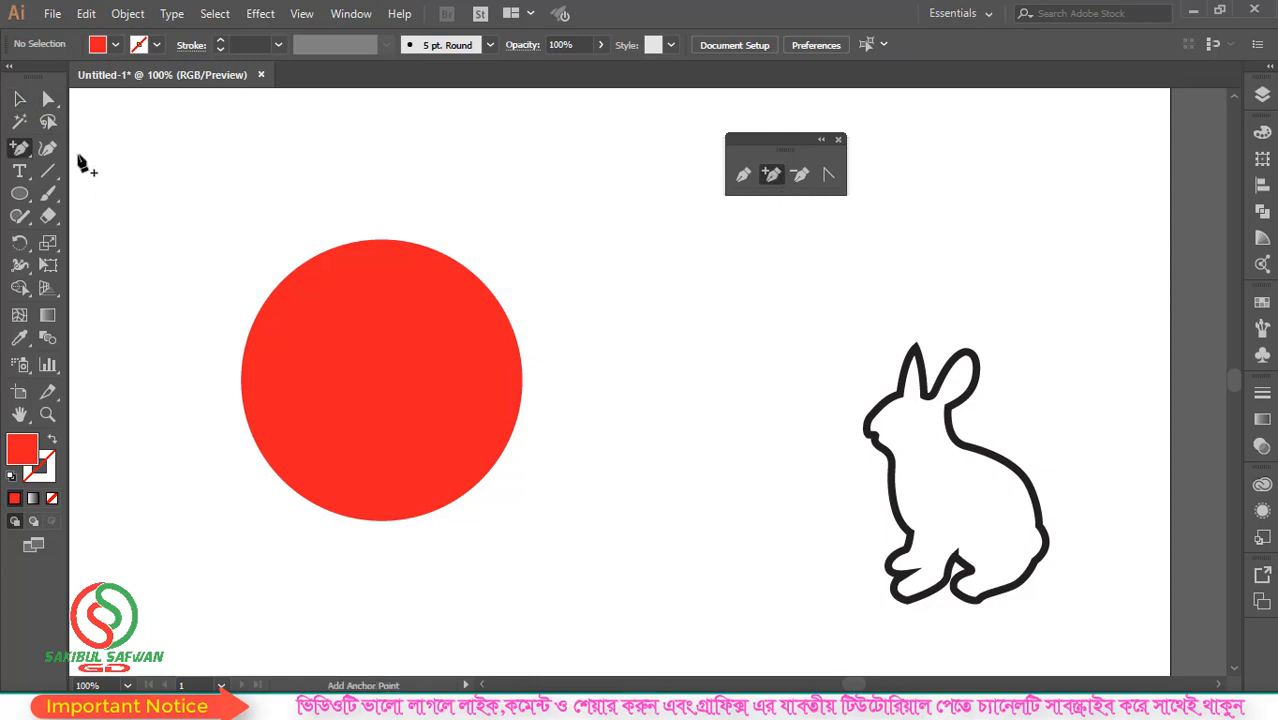
pyautogui.click(19, 98)
pyautogui.click(345, 390)
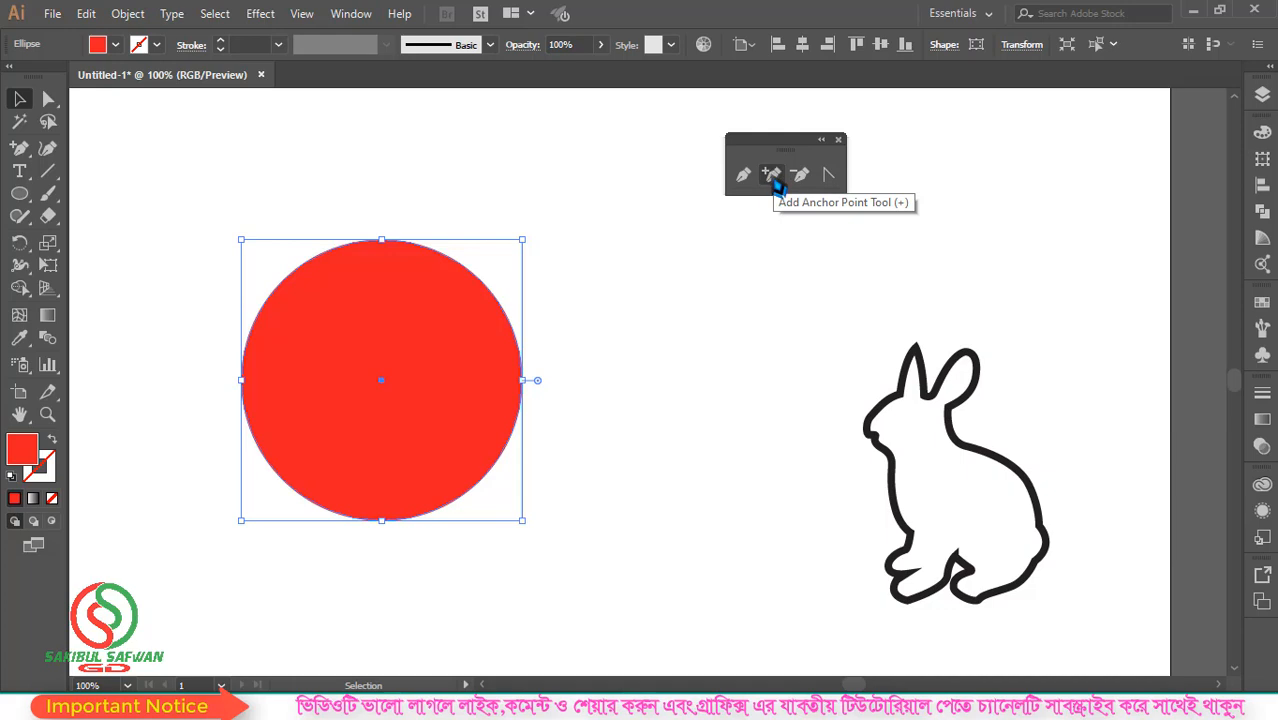
pyautogui.click(772, 176)
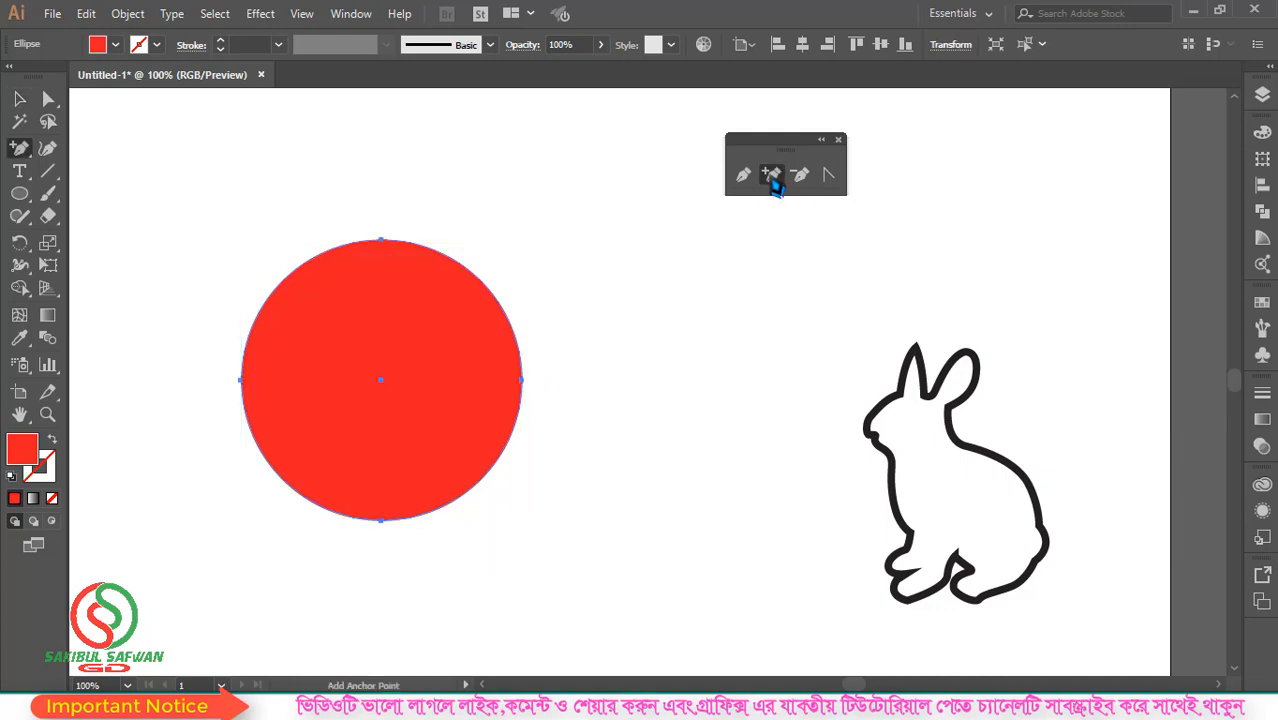
pyautogui.click(482, 283)
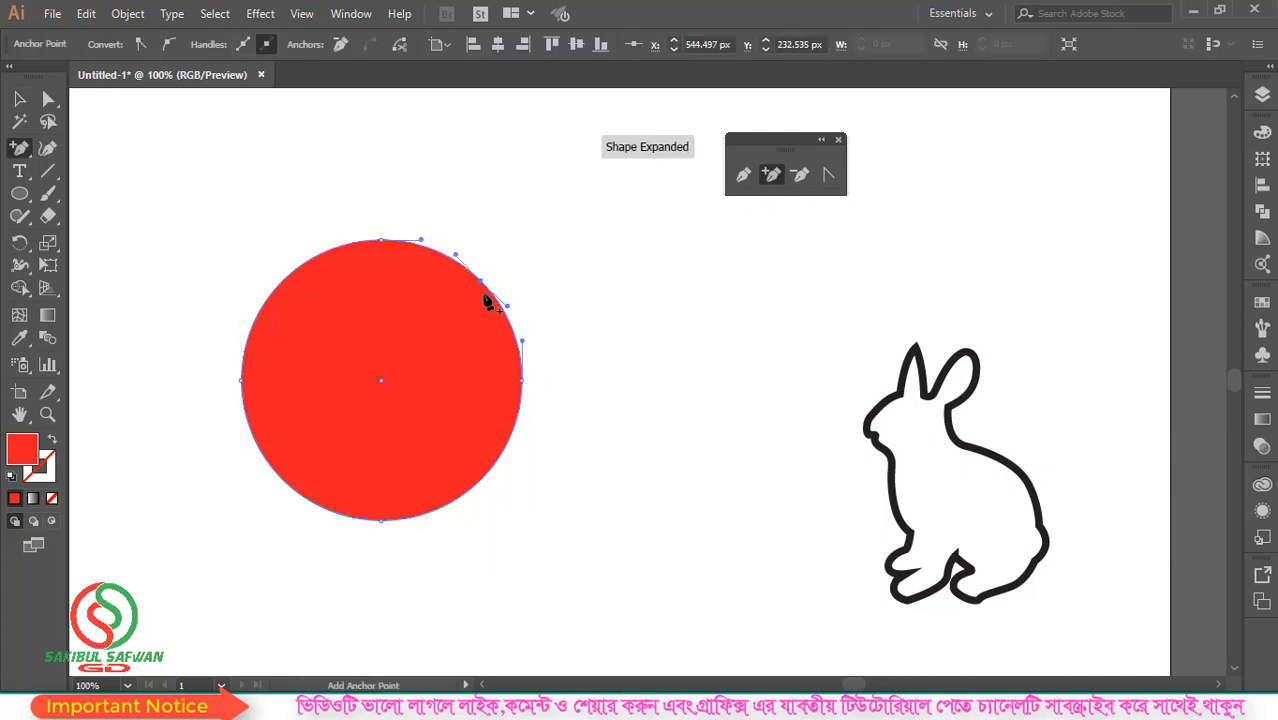
pyautogui.click(481, 474)
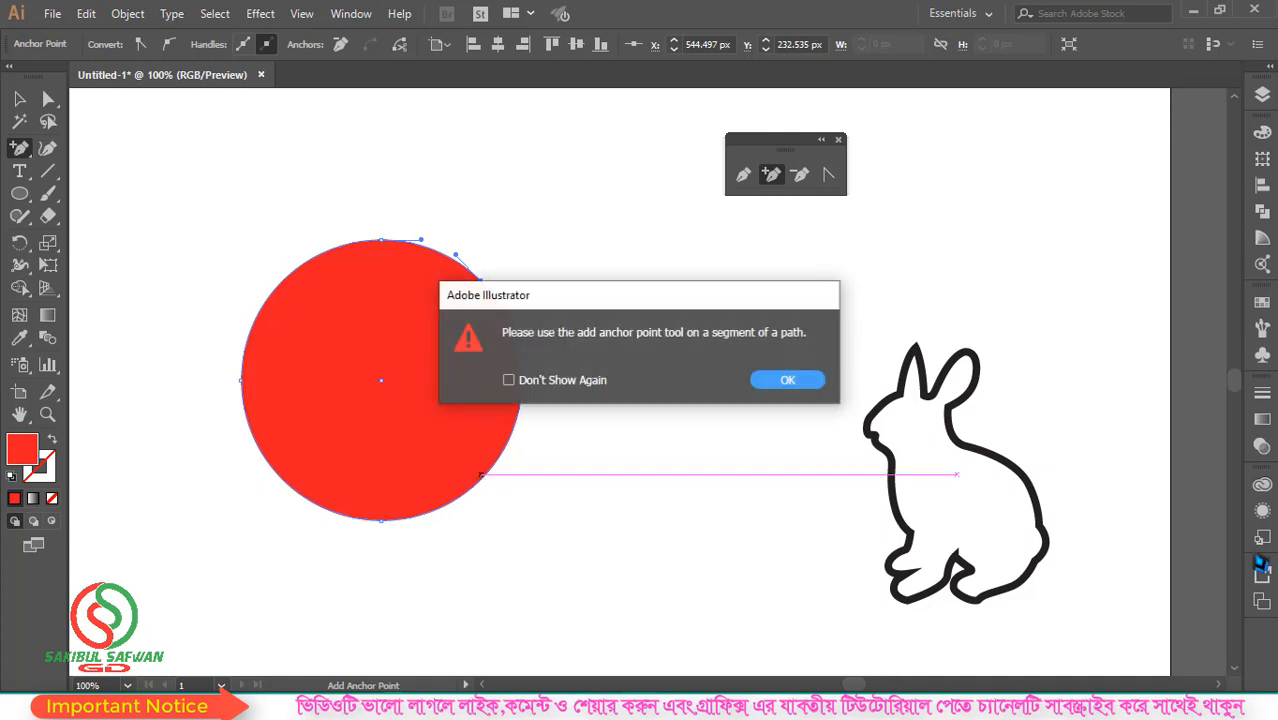
pyautogui.click(768, 380)
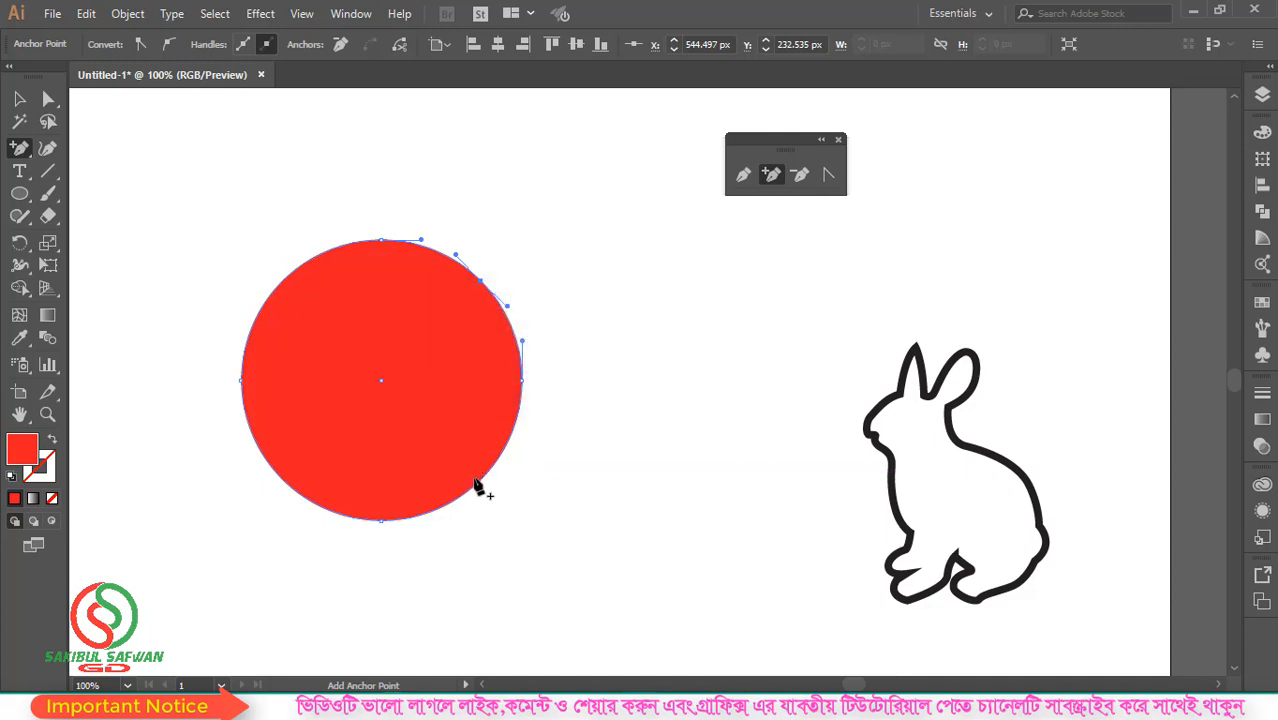
pyautogui.click(486, 476)
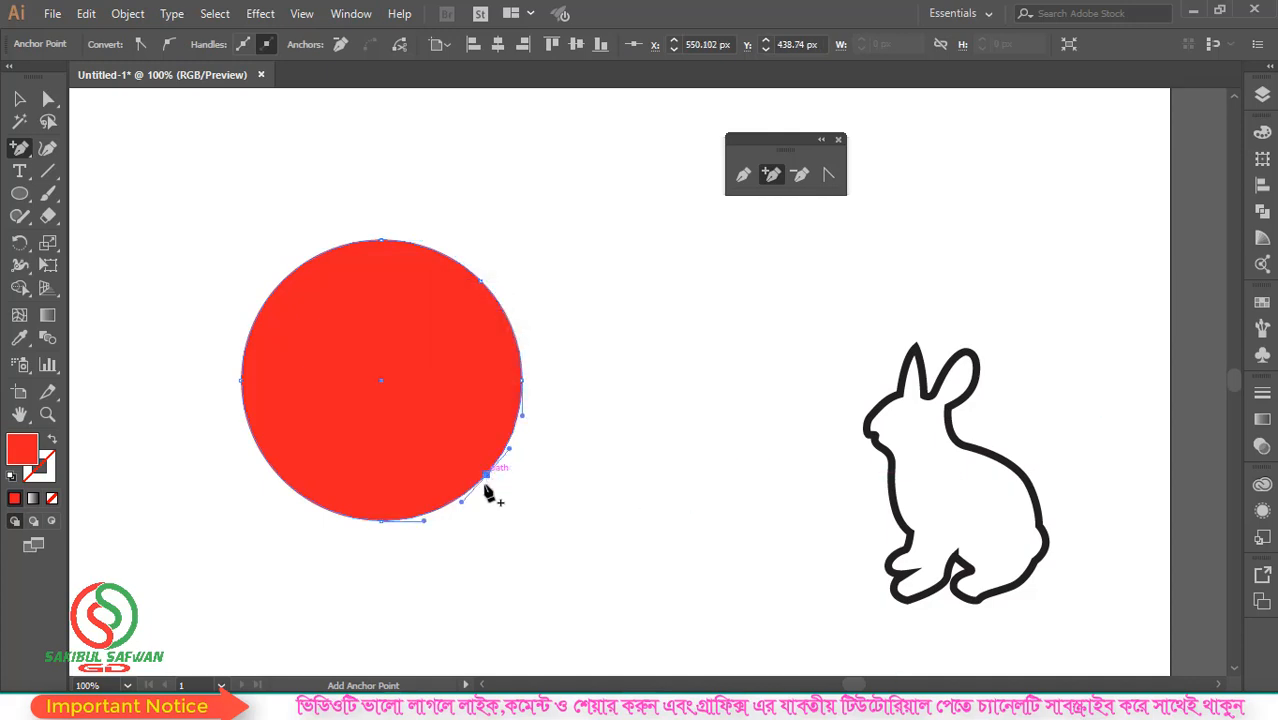
pyautogui.click(277, 474)
pyautogui.click(279, 284)
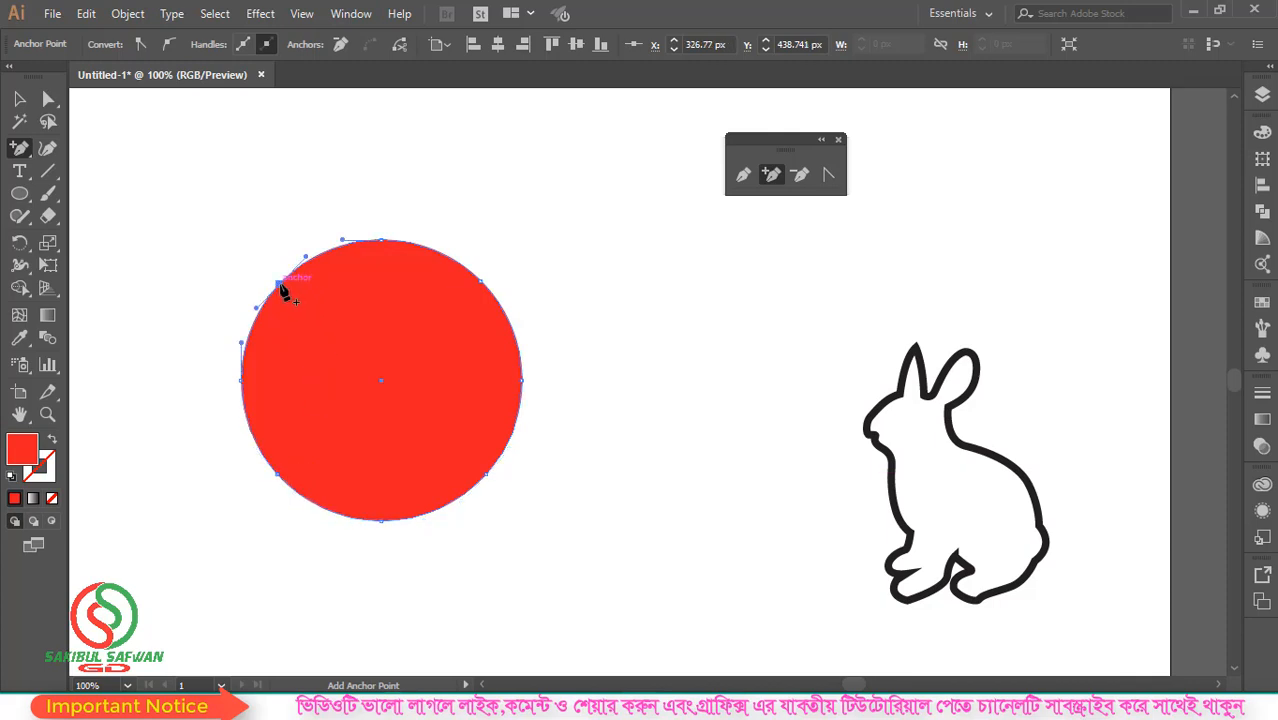
# Step: Add another anchor point on the circle's upper-right arc and reshape the circle by moving several anchor points with Direct Selection
pyautogui.click(437, 256)
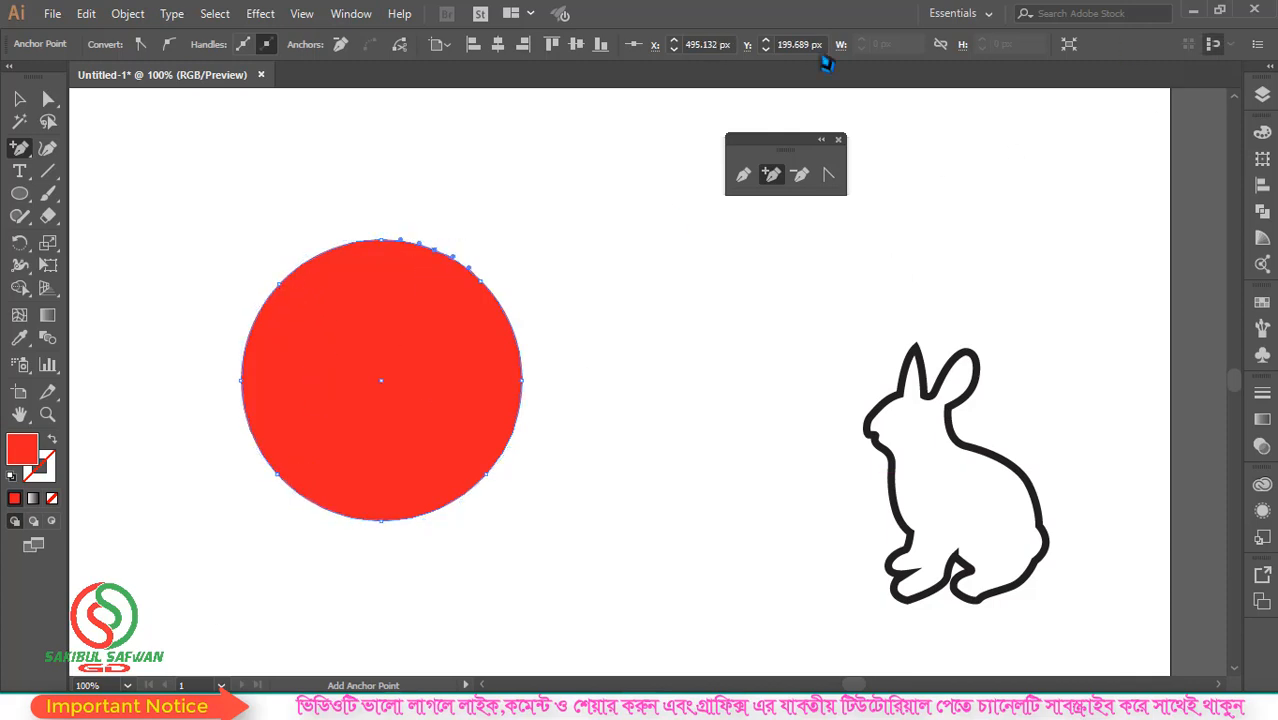
pyautogui.click(48, 98)
pyautogui.moveTo(511, 224); pyautogui.dragTo(534, 192)
pyautogui.moveTo(523, 381); pyautogui.dragTo(616, 381)
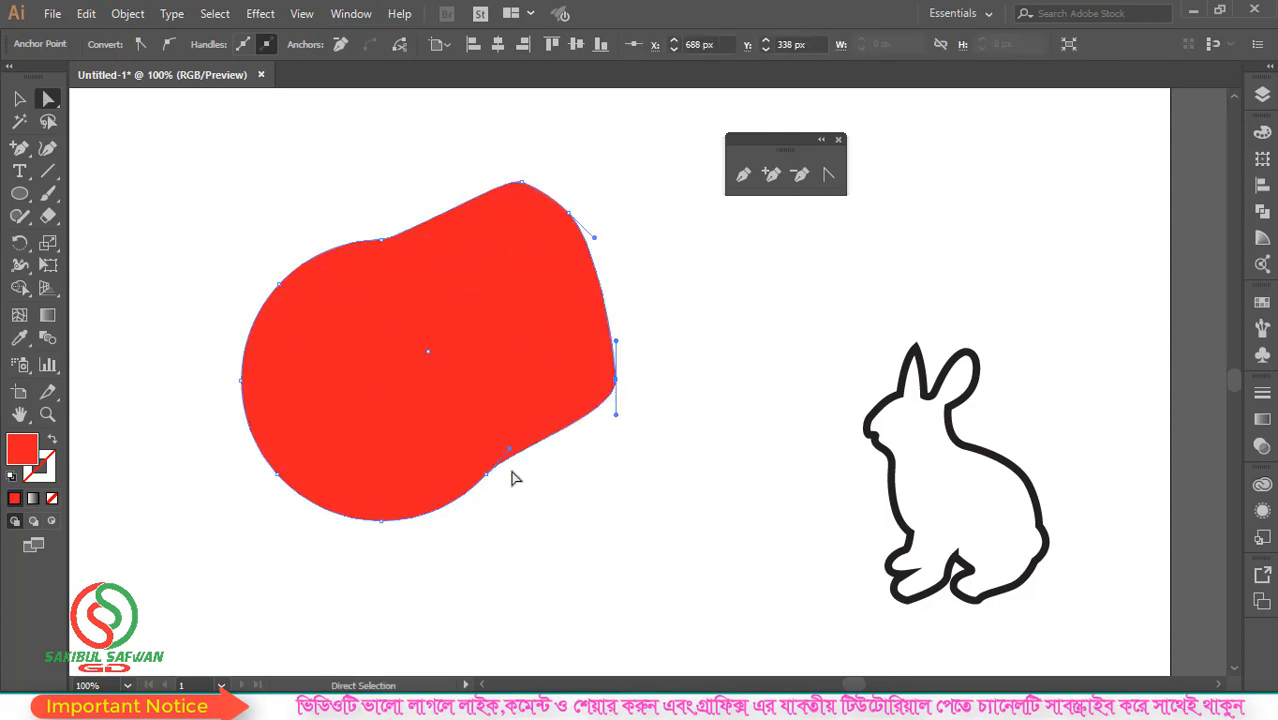
pyautogui.moveTo(487, 474); pyautogui.dragTo(476, 283)
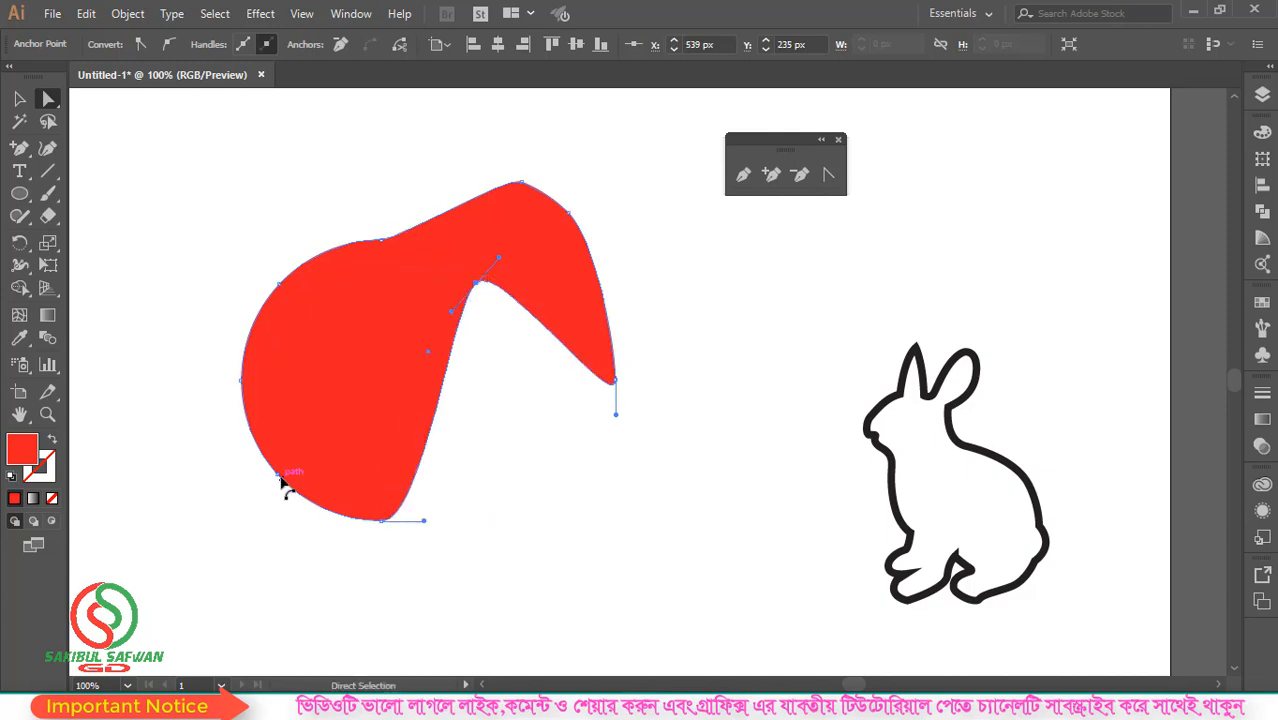
pyautogui.moveTo(282, 482); pyautogui.dragTo(432, 250)
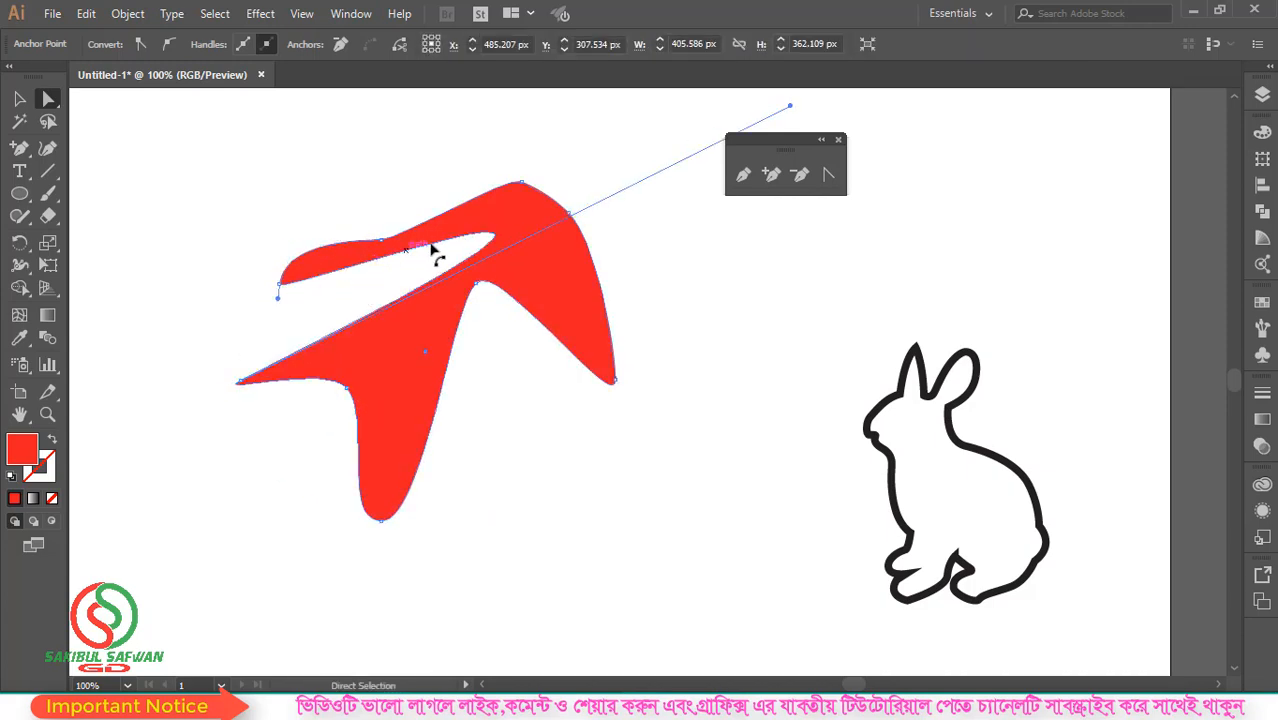
# Step: Undo the reshaping and the extra upper-right anchor point, back to the circle with eight anchor points
pyautogui.hotkey('ctrl', 'z')
pyautogui.hotkey('ctrl', 'z')
pyautogui.hotkey('ctrl', 'z')
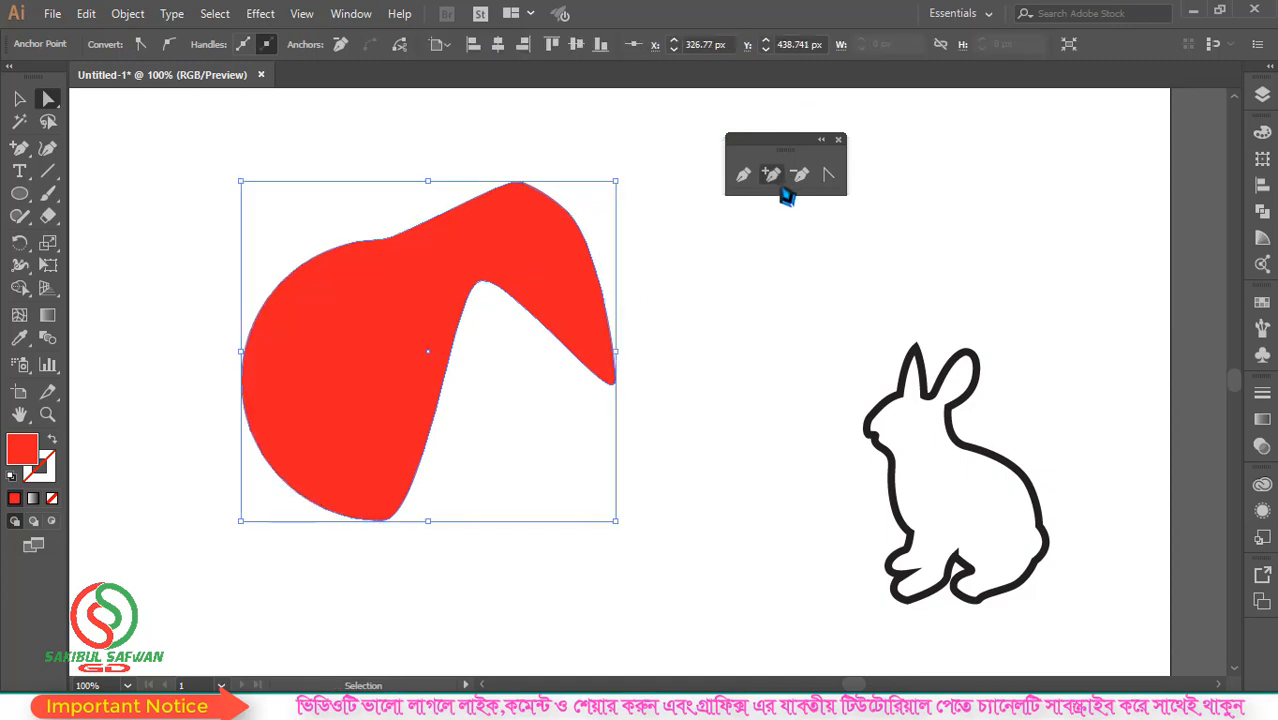
pyautogui.hotkey('ctrl', 'z')
pyautogui.hotkey('ctrl', 'z')
pyautogui.hotkey('ctrl', 'z')
pyautogui.hotkey('ctrl', 'z')
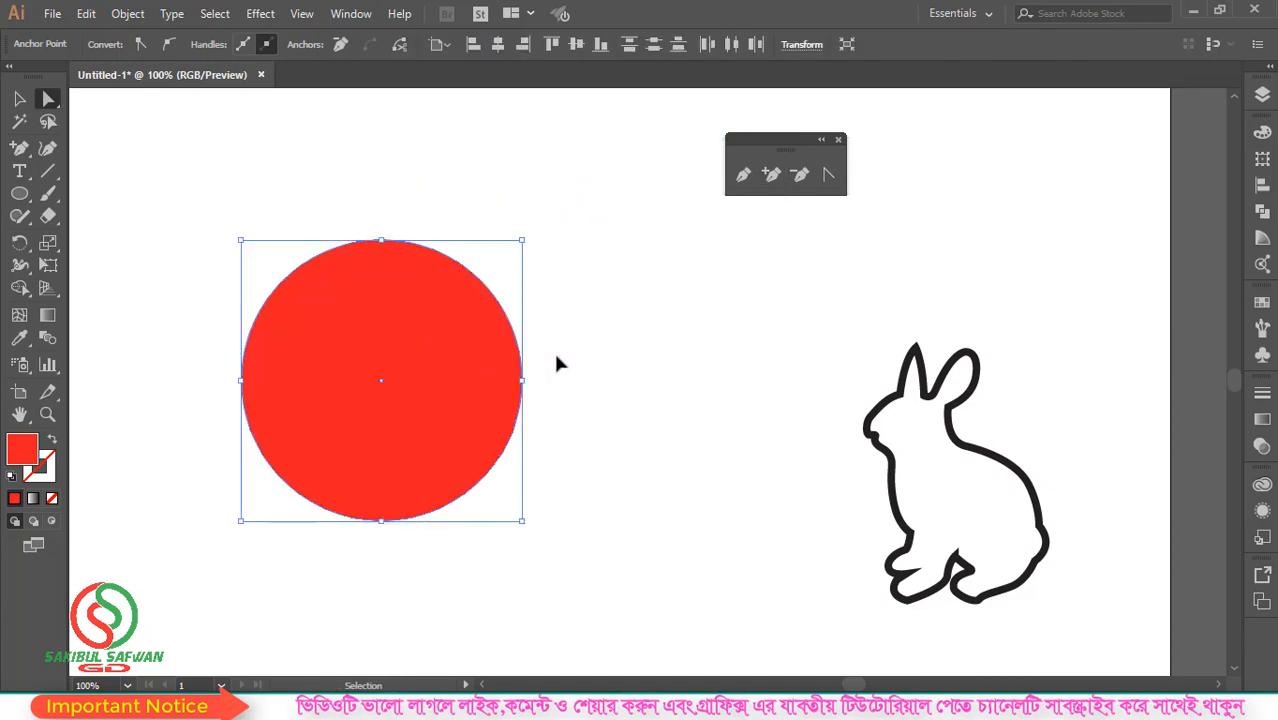
# Step: Remove the anchor point on the red circle's upper-right arc with the Delete Anchor Point tool
pyautogui.click(545, 338)
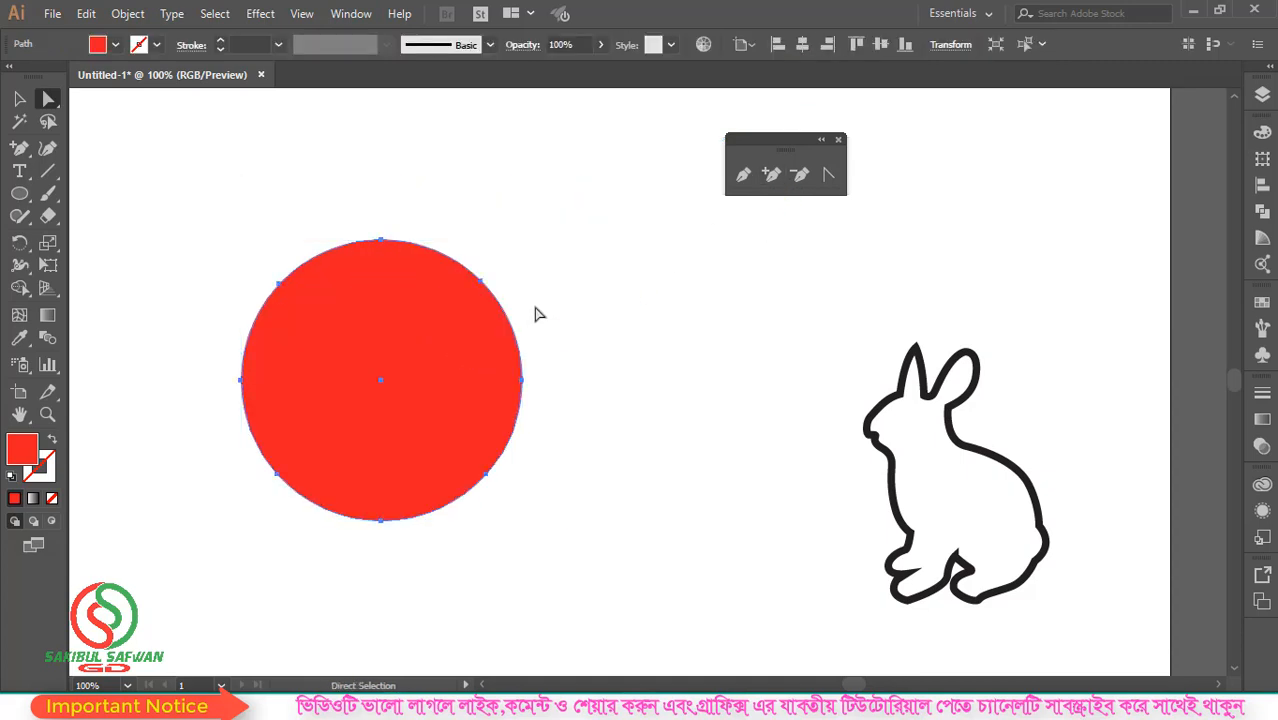
pyautogui.click(478, 284)
pyautogui.click(801, 181)
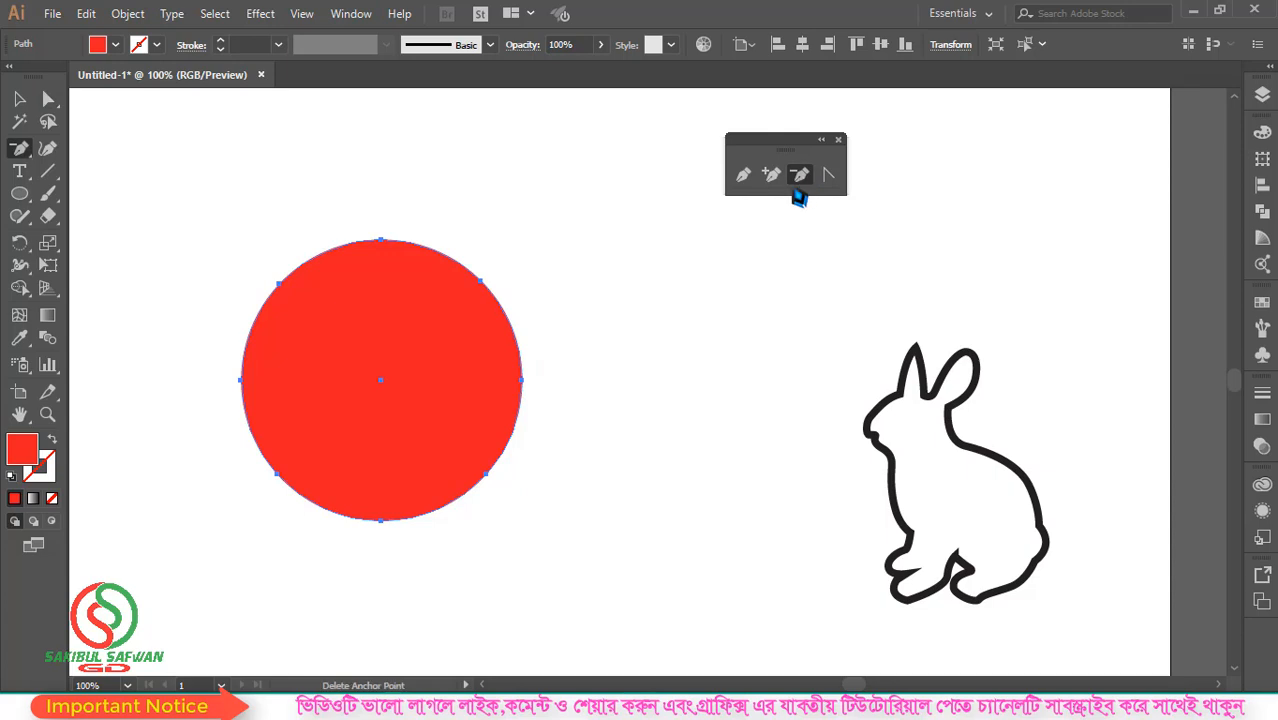
pyautogui.click(481, 284)
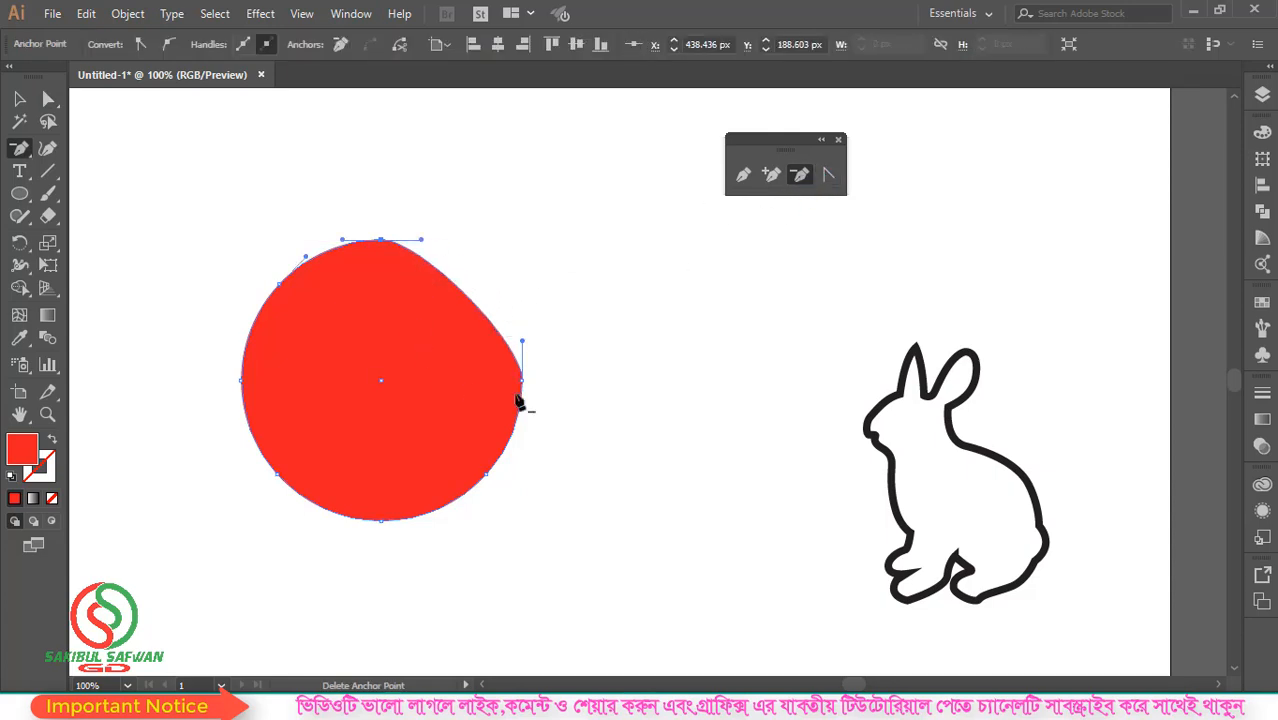
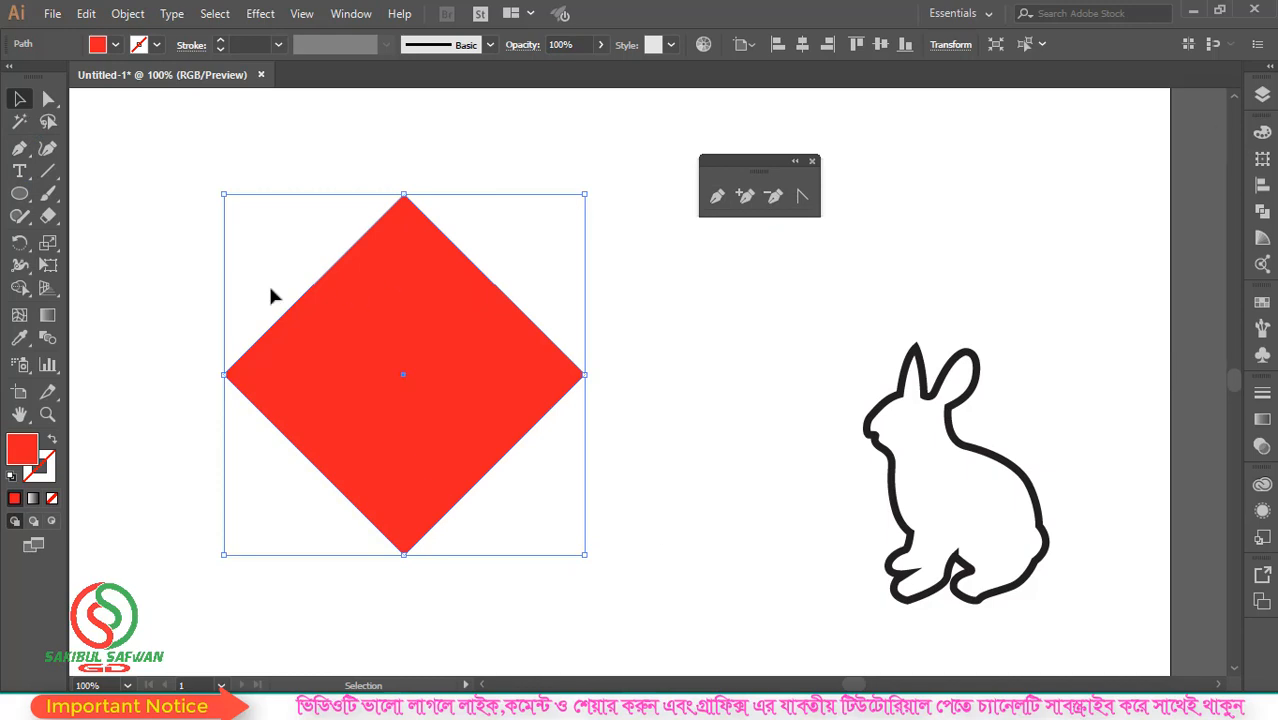
# Step: Delete the red diamond and draw a new red circle about 175 px in diameter in its place with the Ellipse tool
pyautogui.moveTo(19, 193); pyautogui.dragTo(83, 236)
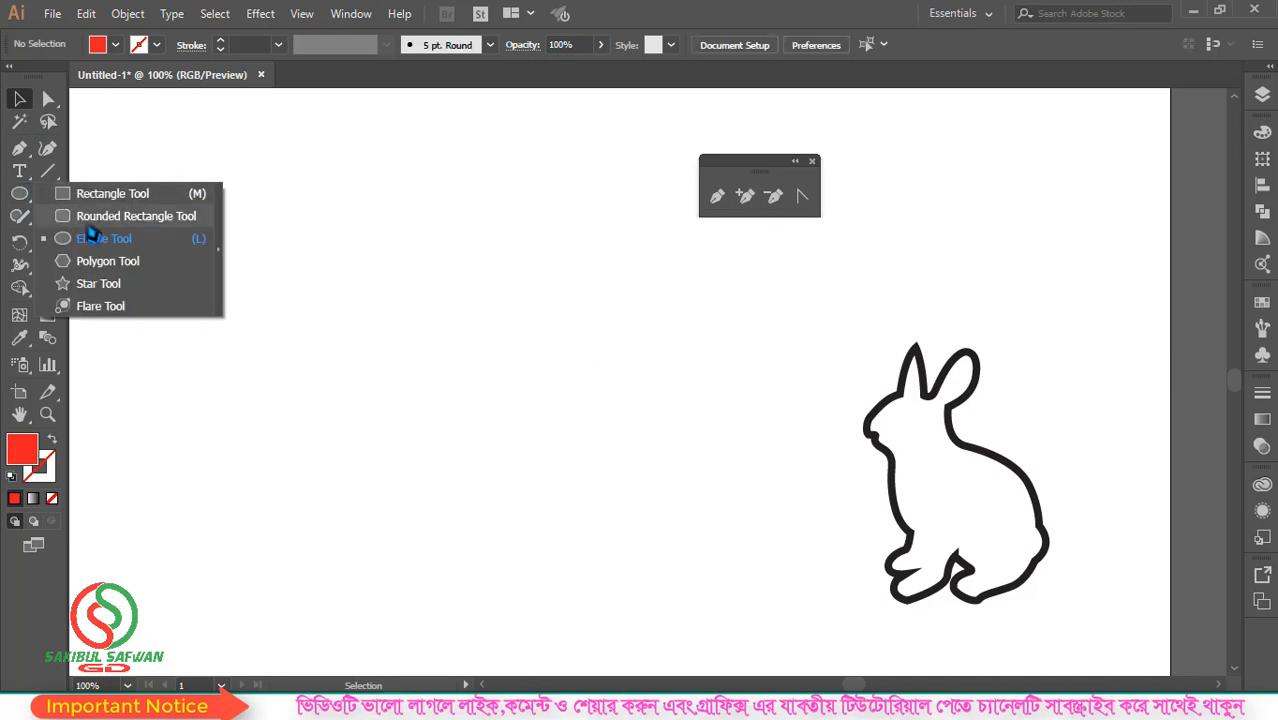
pyautogui.moveTo(285, 237); pyautogui.dragTo(372, 320)
pyautogui.click(21, 104)
pyautogui.click(457, 277)
pyautogui.moveTo(310, 239); pyautogui.dragTo(419, 368)
pyautogui.scroll(2, 419, 368)
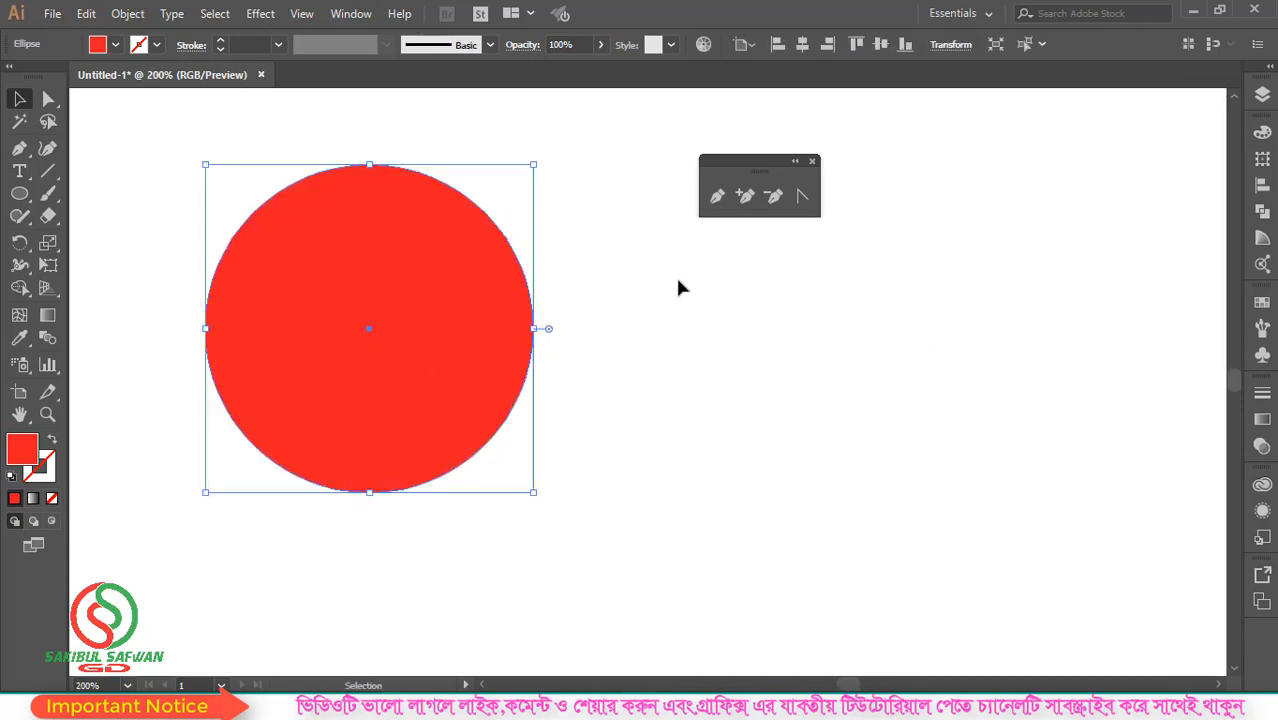
# Step: Add an anchor point on the circle's upper-right arc with the Pen tool, then delete it and restore the original circle
pyautogui.moveTo(19, 148); pyautogui.dragTo(86, 157)
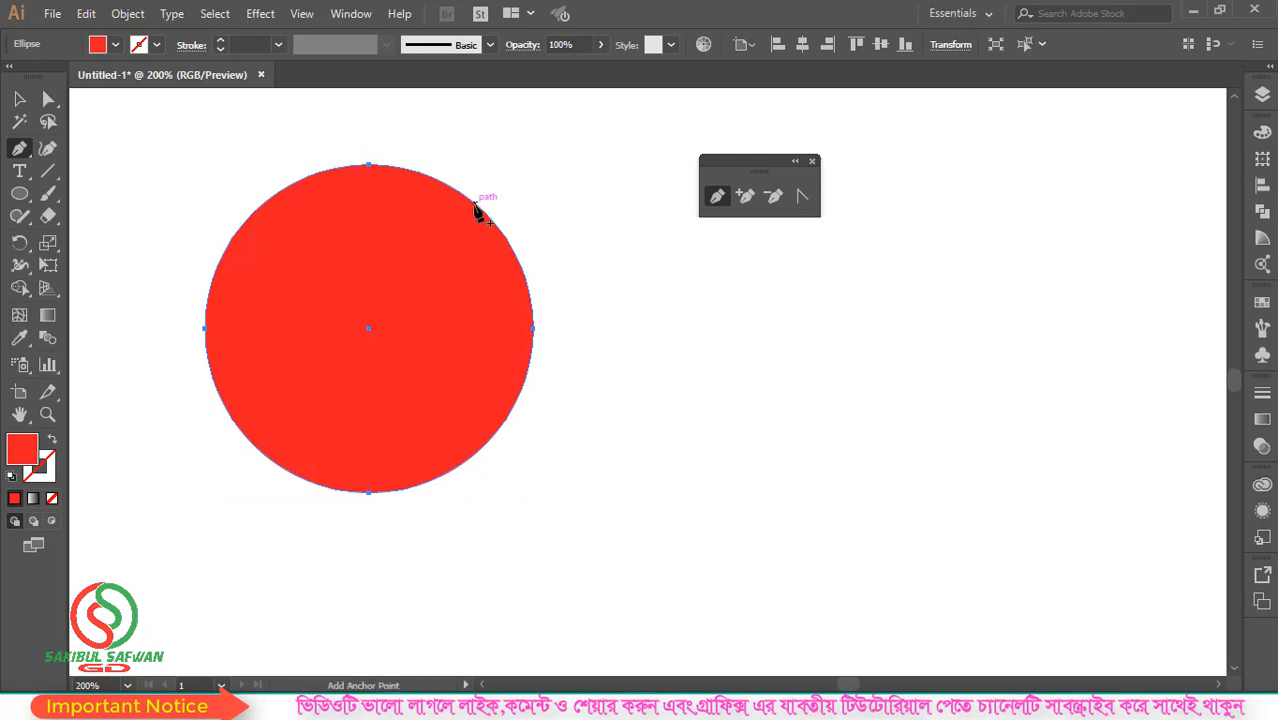
pyautogui.click(474, 203)
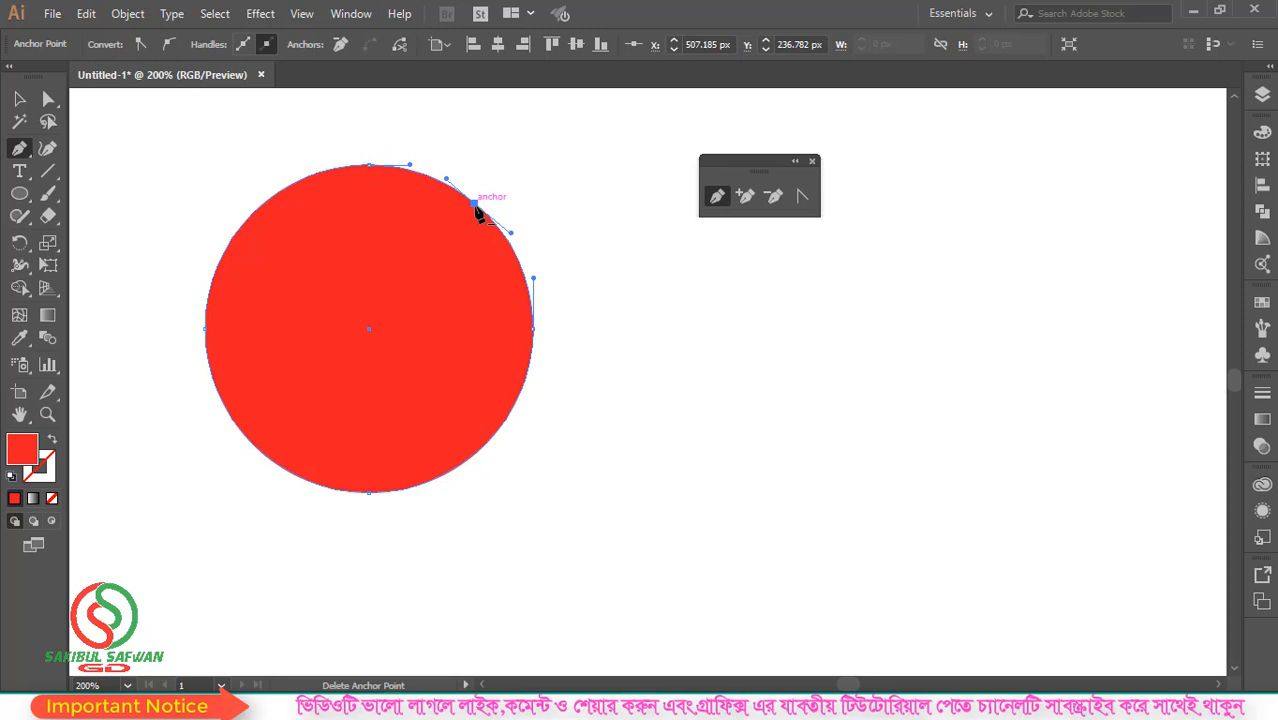
pyautogui.click(475, 204)
pyautogui.hotkey('ctrl', 'z')
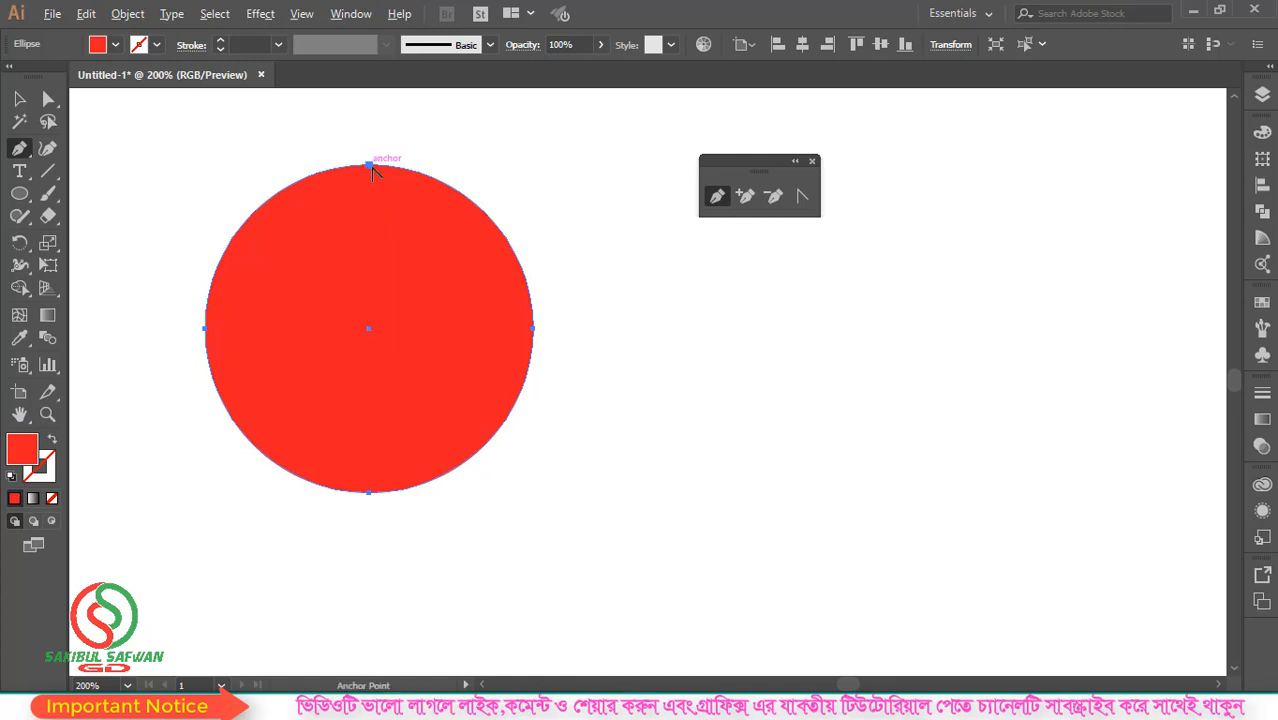
# Step: Convert the circle's four smooth anchor points to corner points, turning the circle into a diamond
pyautogui.keyDown('alt'); pyautogui.click(370, 165); pyautogui.keyUp('alt')
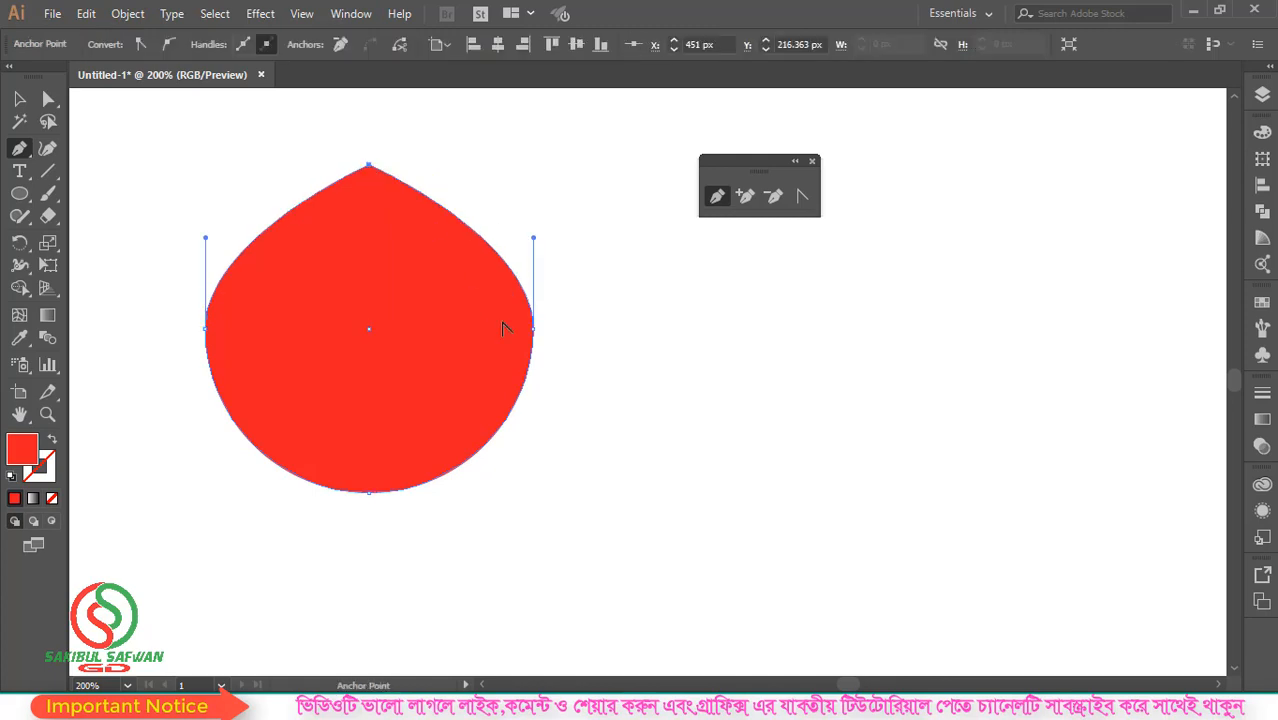
pyautogui.keyDown('alt'); pyautogui.click(533, 328); pyautogui.keyUp('alt')
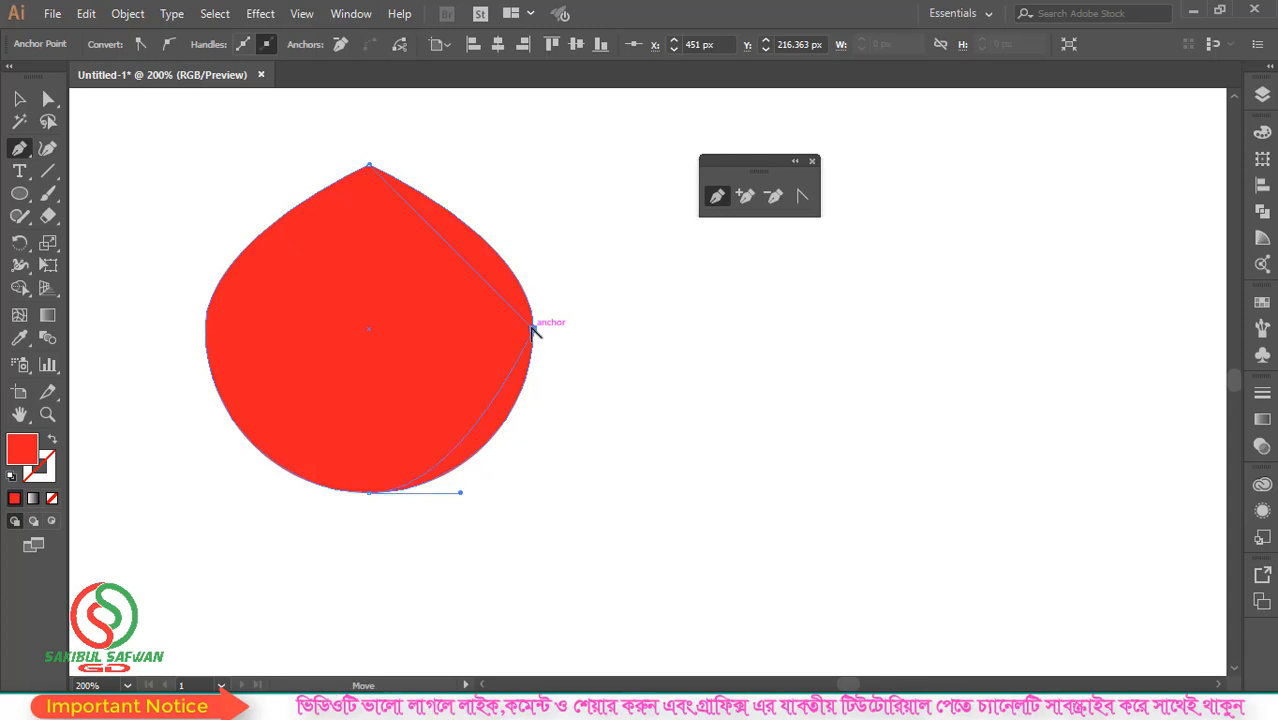
pyautogui.keyDown('alt'); pyautogui.click(369, 492); pyautogui.keyUp('alt')
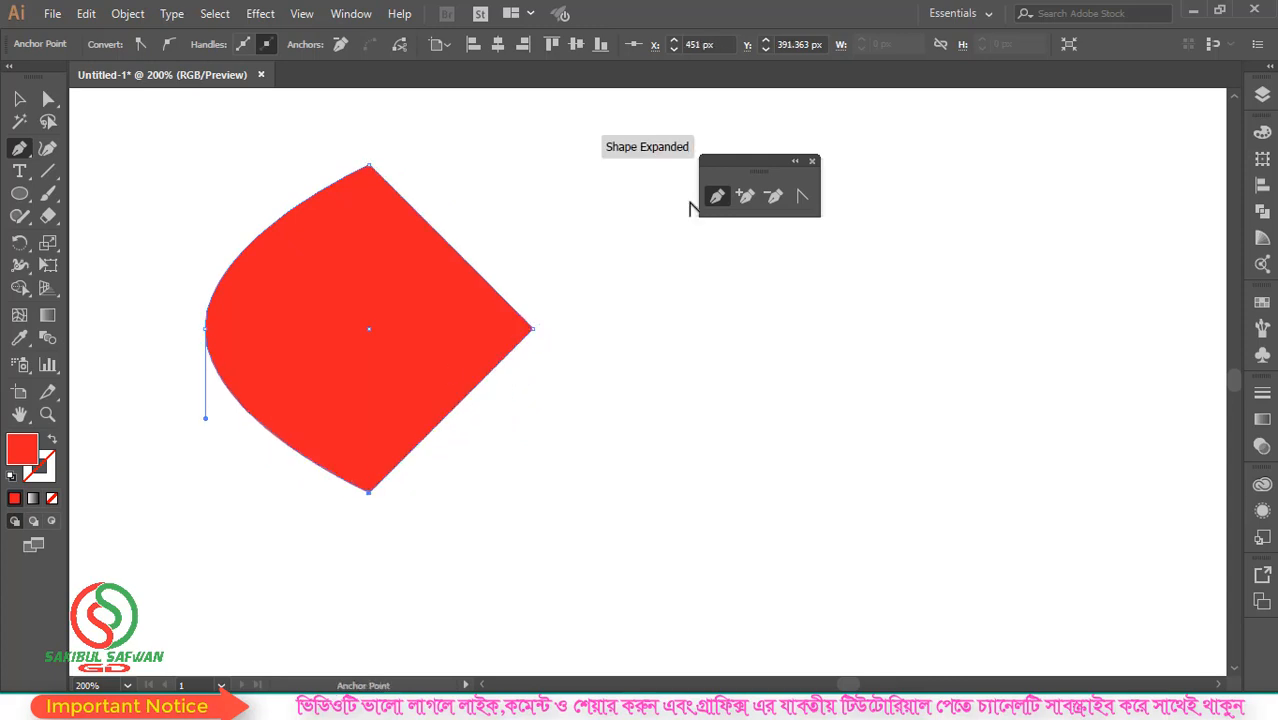
pyautogui.keyDown('alt'); pyautogui.click(206, 328); pyautogui.keyUp('alt')
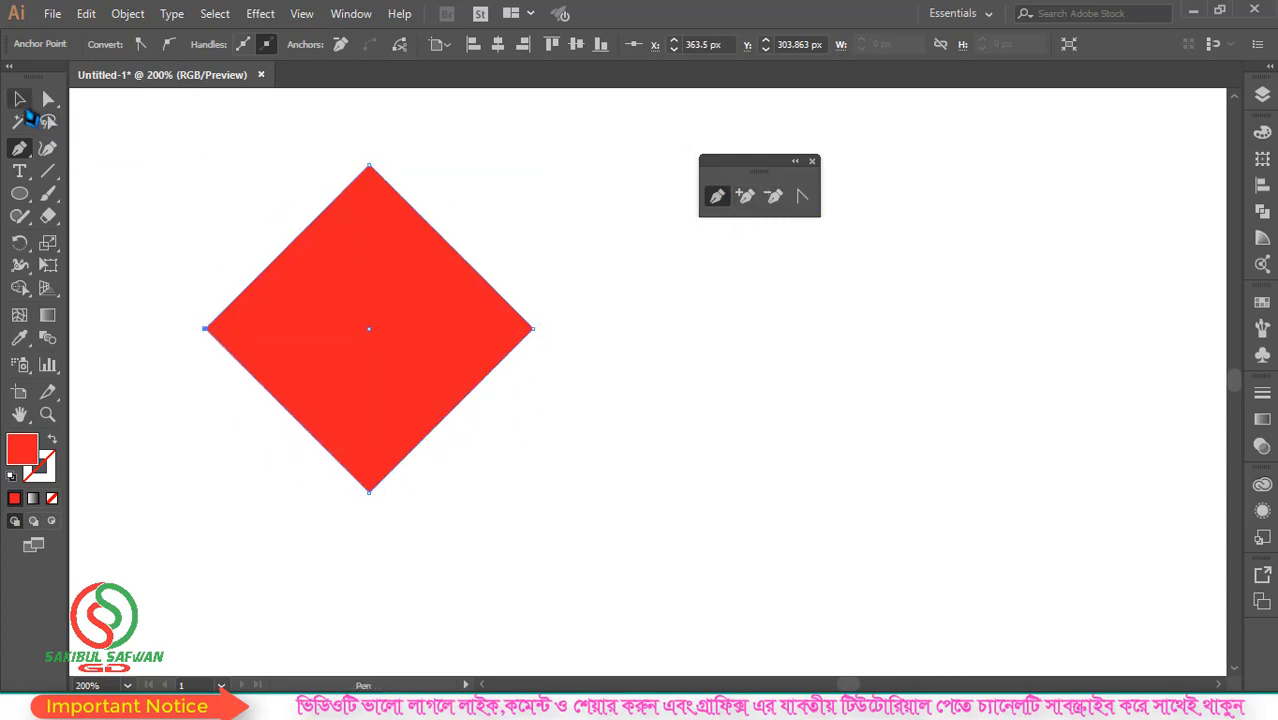
# Step: Move the red diamond to the right across the artboard with the Selection tool
pyautogui.click(19, 98)
pyautogui.moveTo(456, 342); pyautogui.dragTo(526, 369)
pyautogui.moveTo(449, 317); pyautogui.dragTo(932, 349)
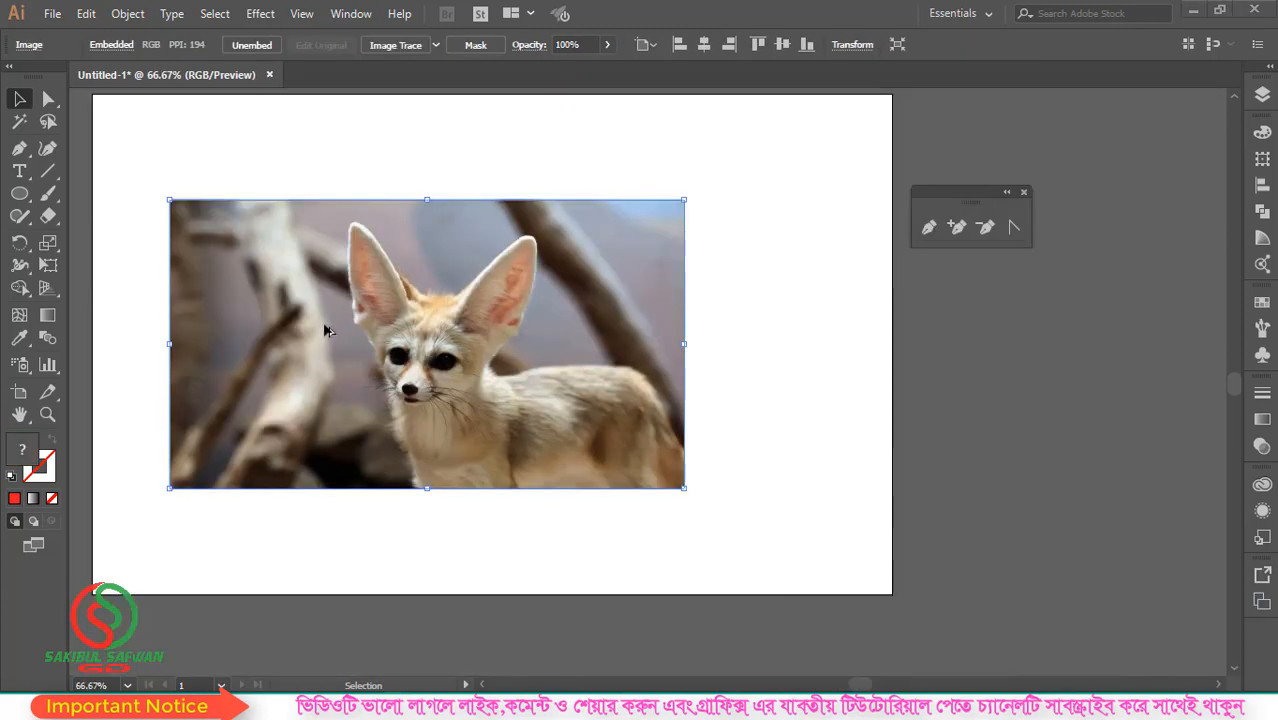
# Step: Start a Pen path on the fox photo where the left edge of the chest meets the photo's bottom edge
pyautogui.hotkey('ctrl', '1')
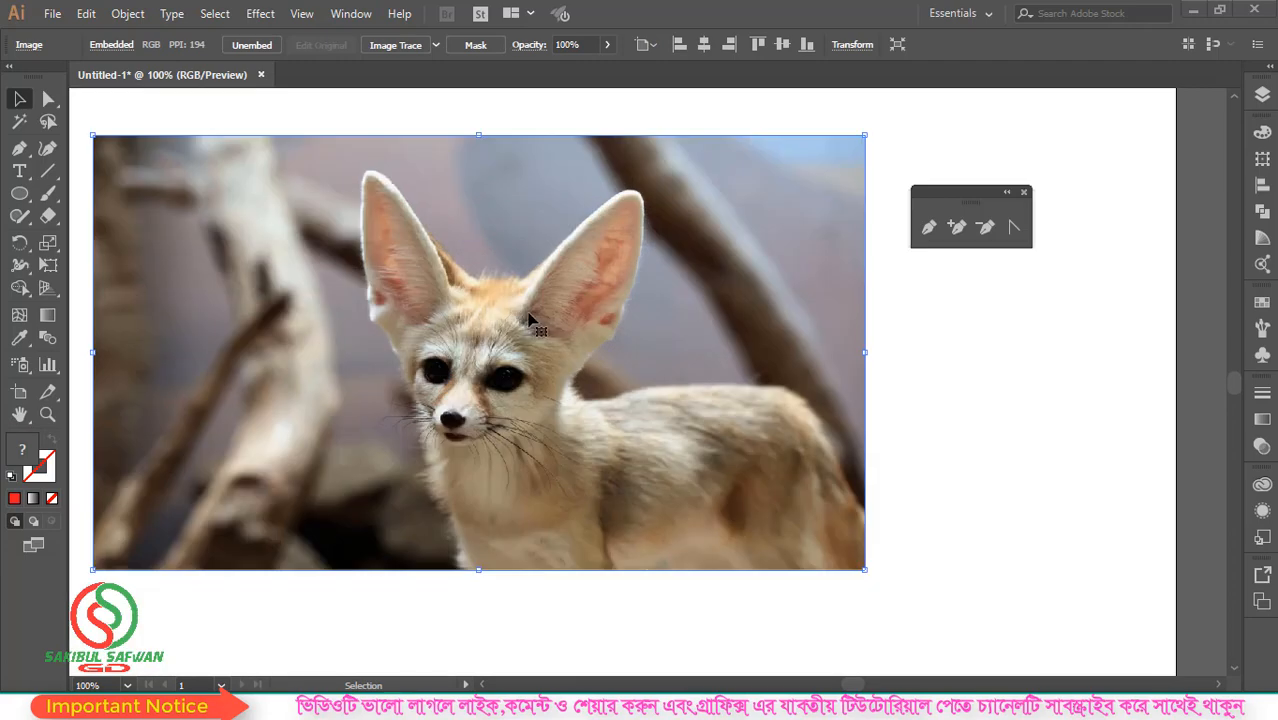
pyautogui.hotkey('ctrl', 'shift', 'a')
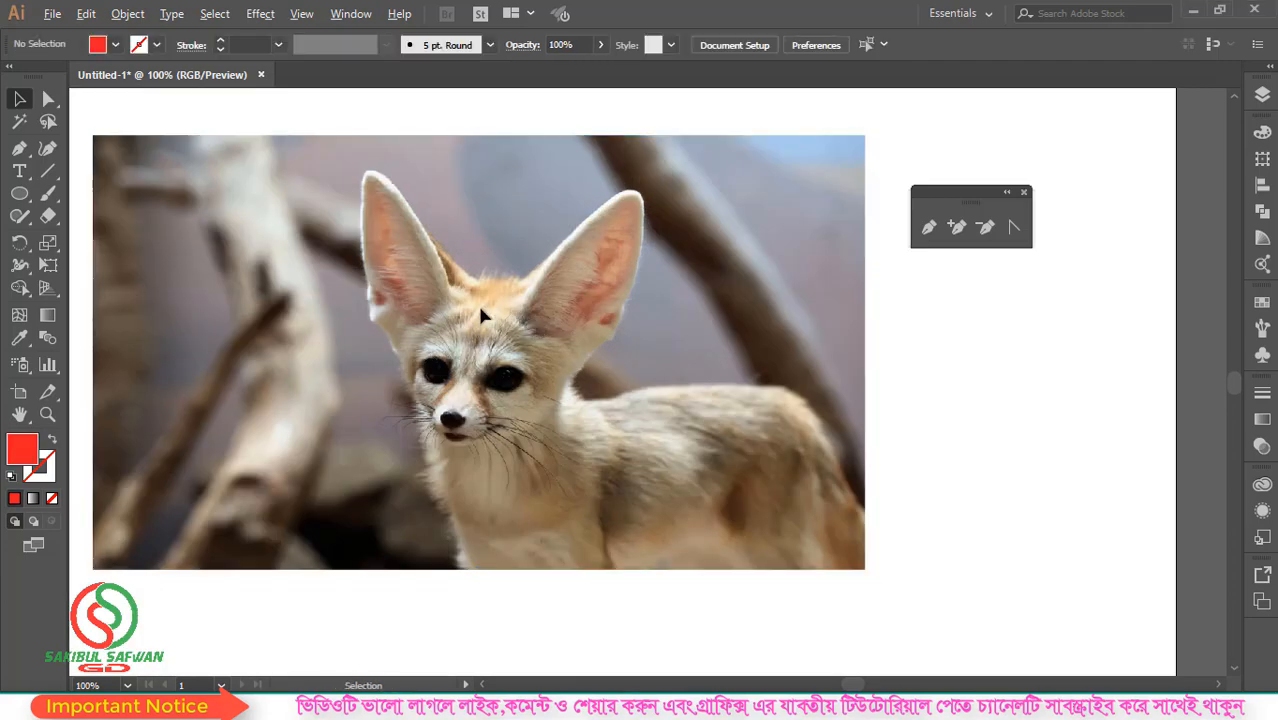
pyautogui.scroll(1, 557, 292)
pyautogui.scroll(-3, 457, 330)
pyautogui.scroll(1, 400, 390)
pyautogui.press('p')
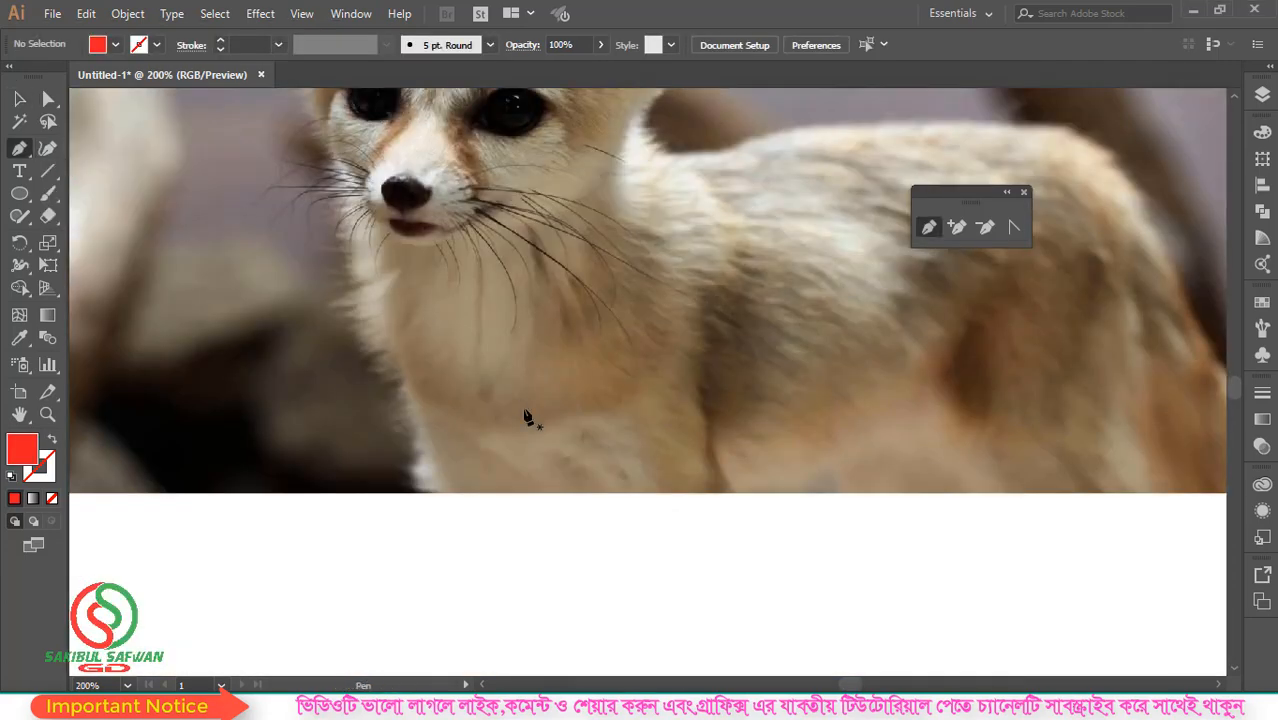
pyautogui.scroll(1, 405, 448)
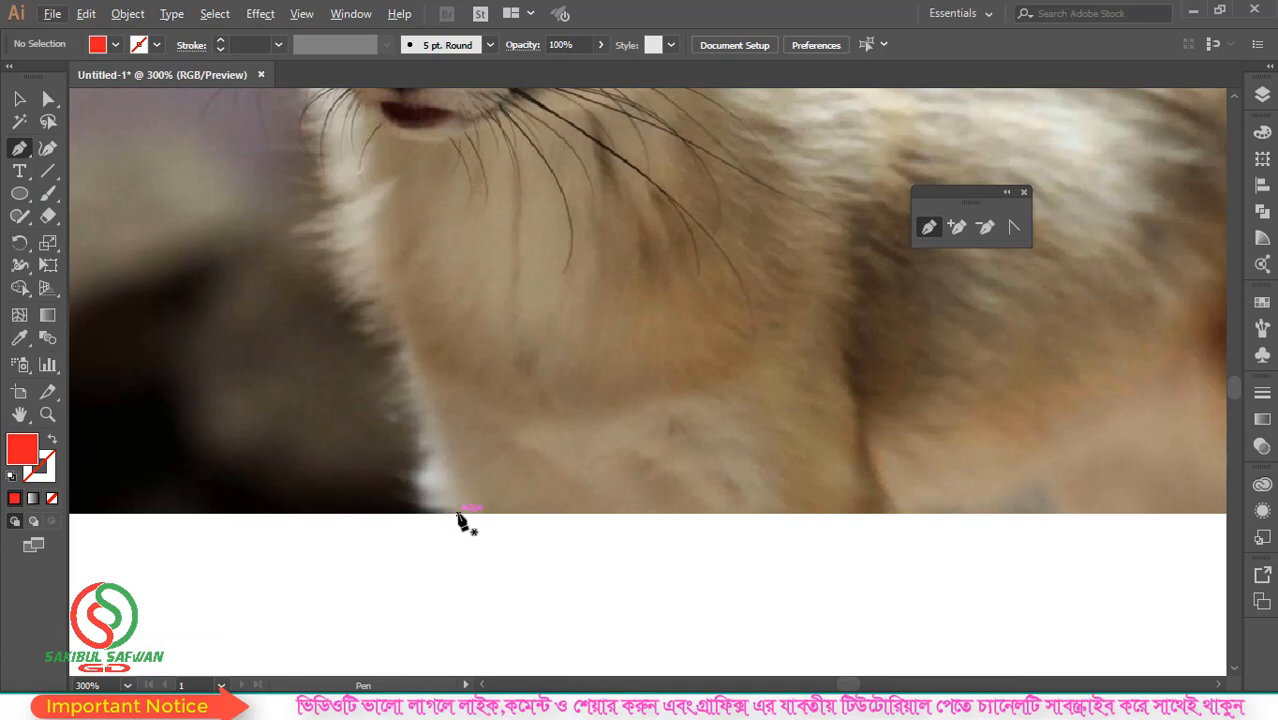
pyautogui.click(457, 513)
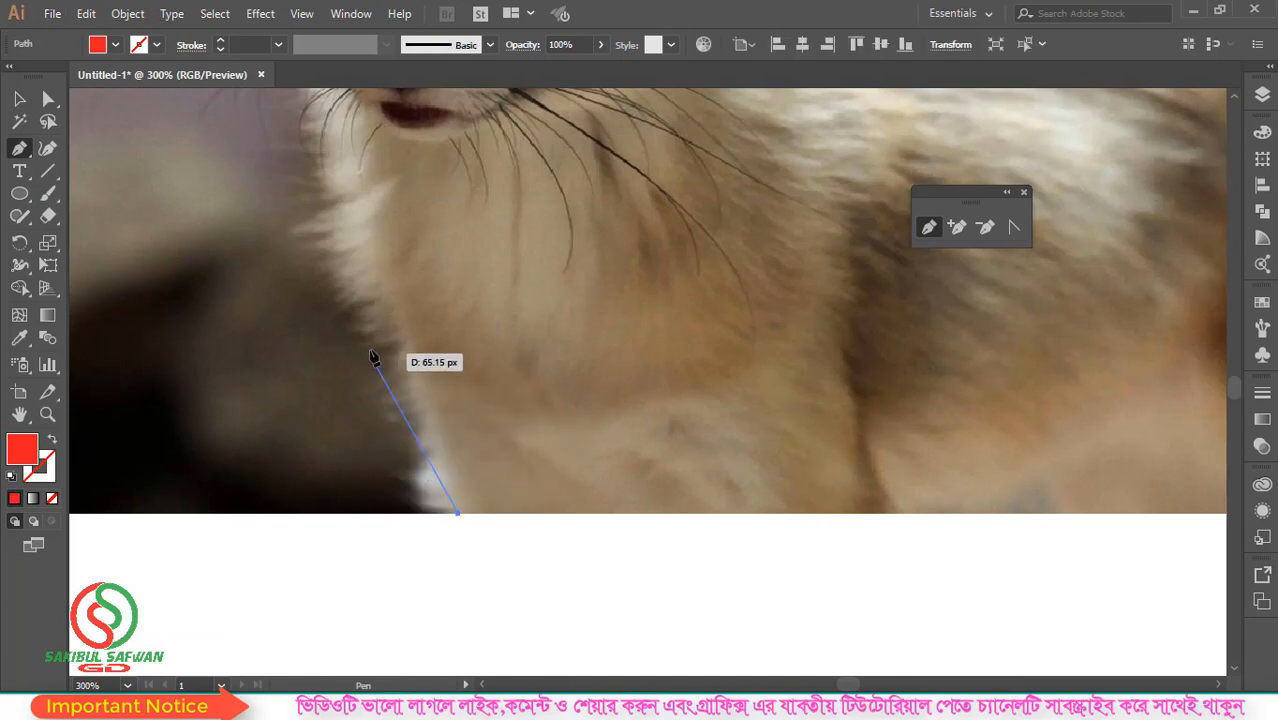
# Step: Try a smooth anchor point partway up the left edge of the fox's chest and undo it
pyautogui.scroll(-1, 457, 402)
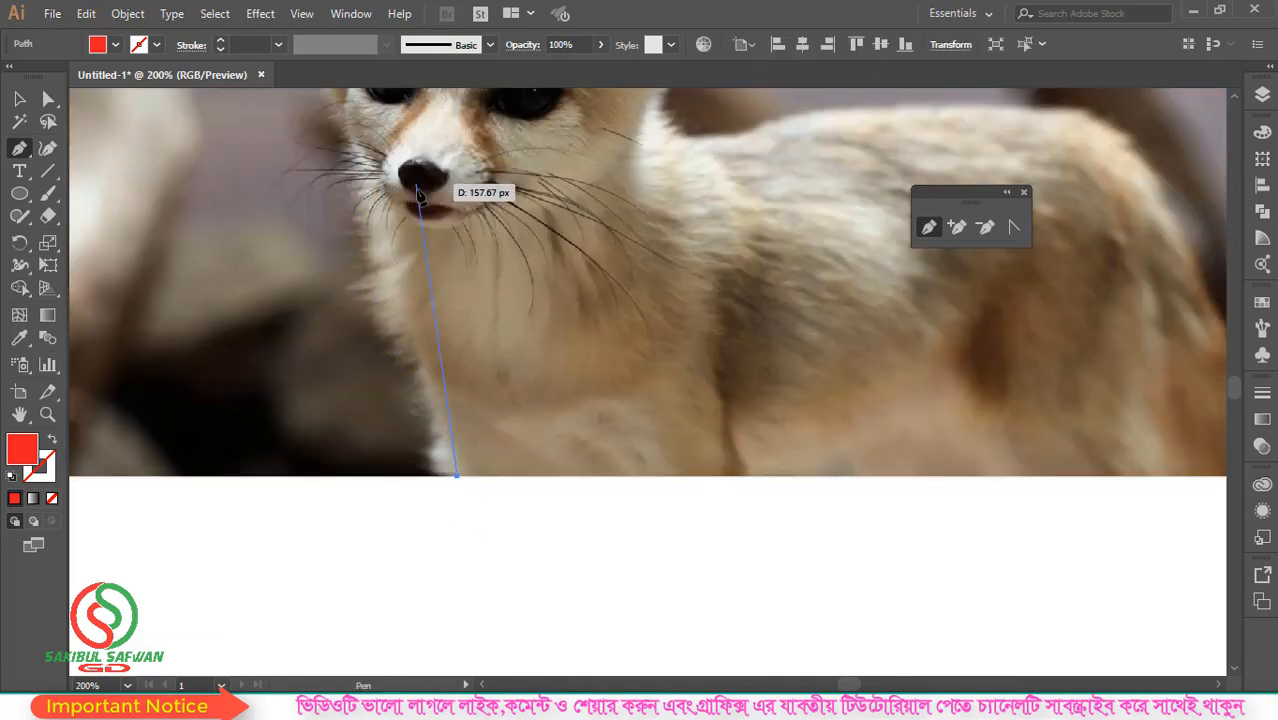
pyautogui.scroll(1, 416, 343)
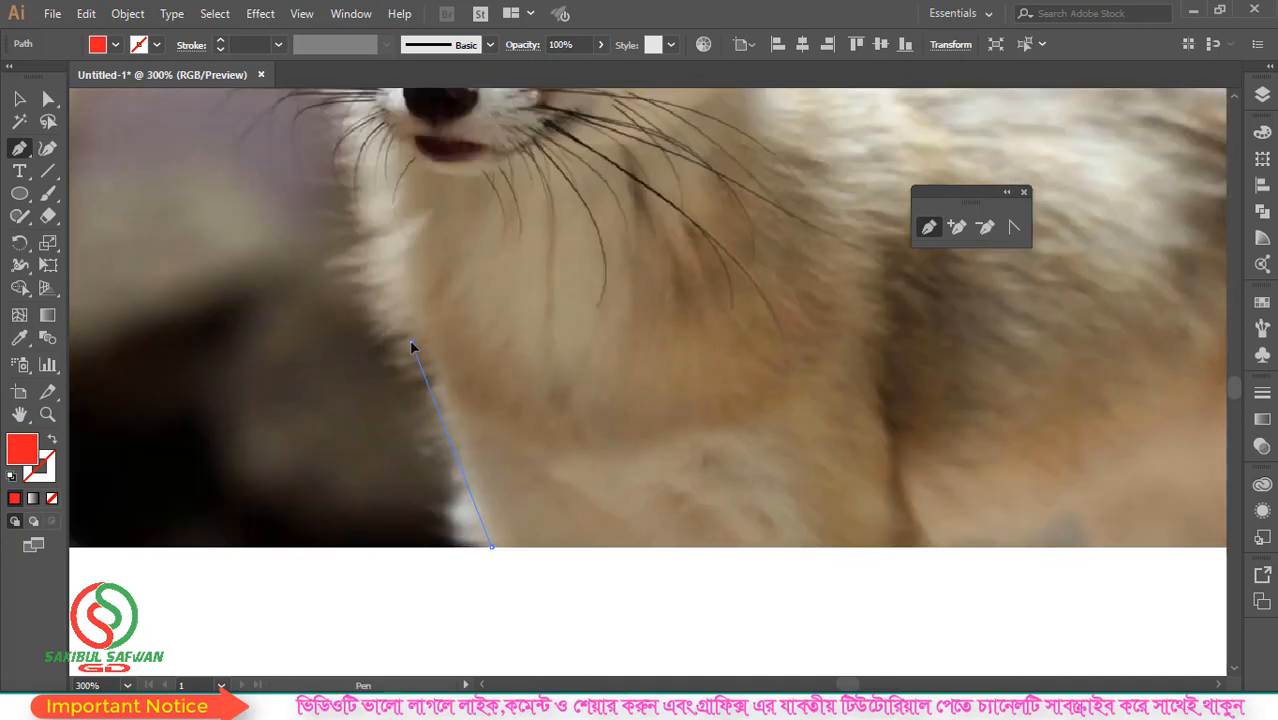
pyautogui.moveTo(410, 341); pyautogui.dragTo(360, 232)
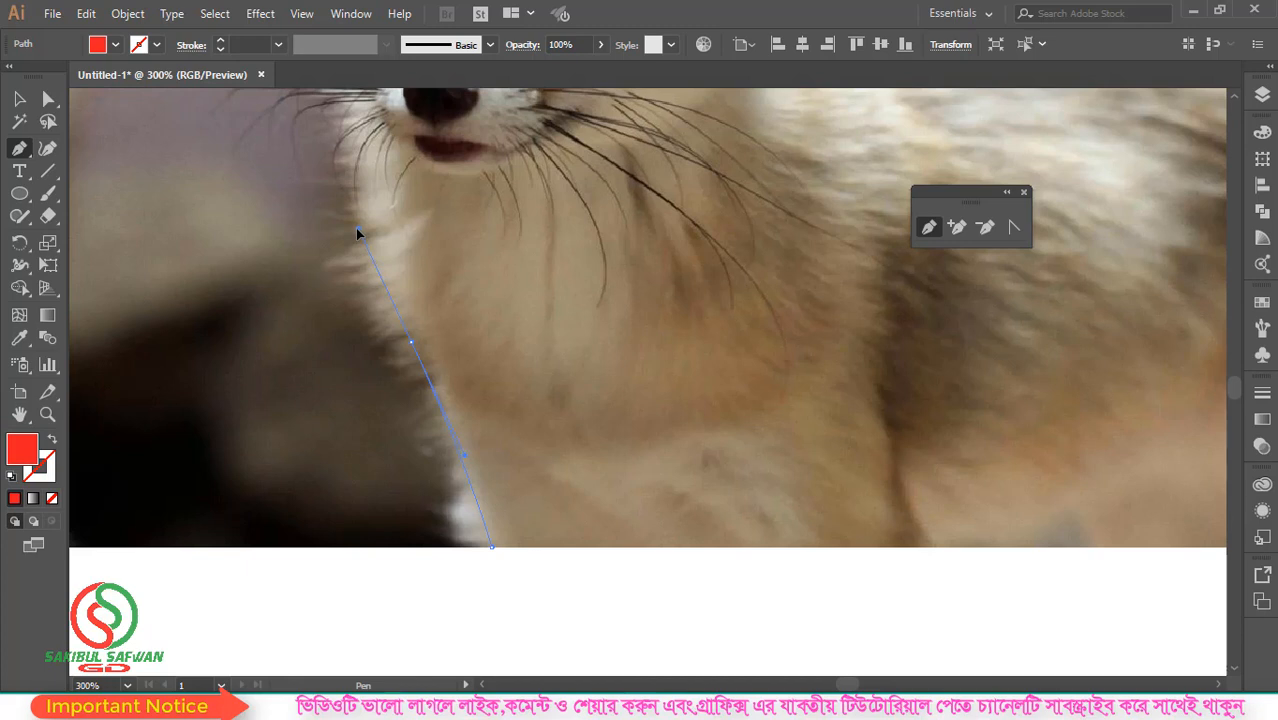
pyautogui.moveTo(356, 230); pyautogui.dragTo(356, 230)
pyautogui.hotkey('ctrl', 'z')
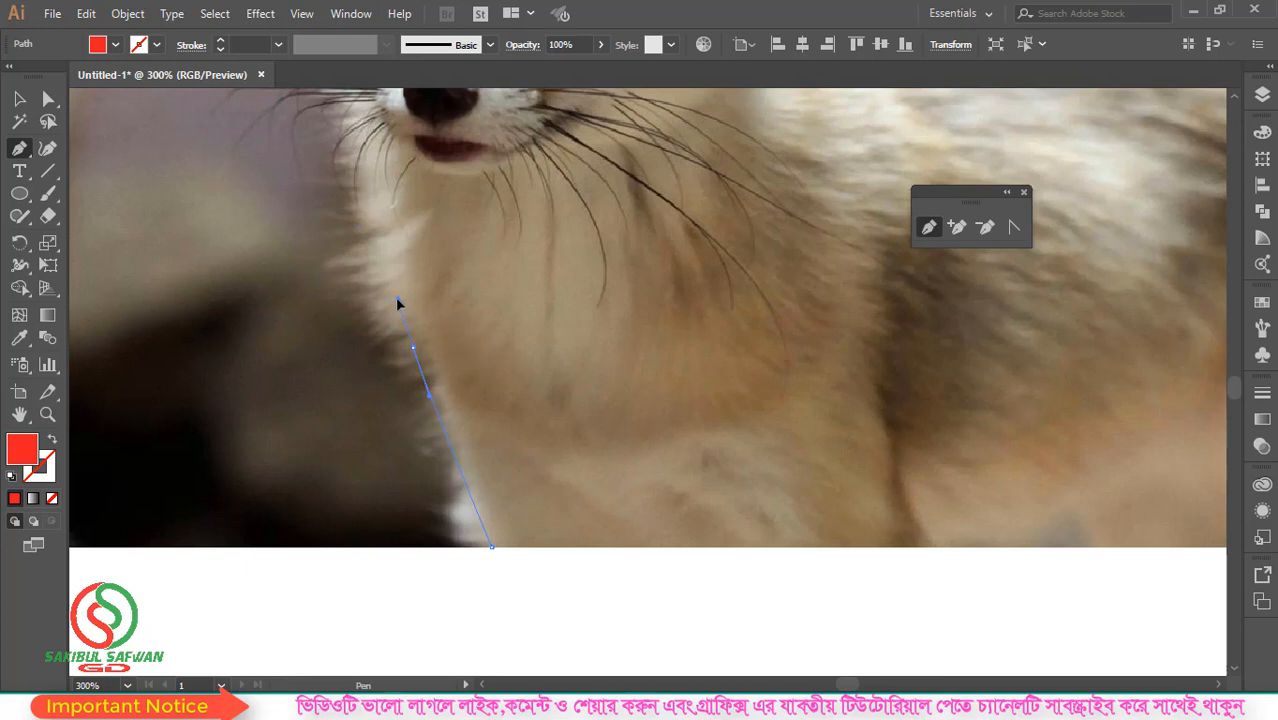
# Step: Trace the left edge of the fox's chest with curved segments up to the level of the mouth
pyautogui.click(347, 369)
pyautogui.moveTo(348, 336)
pyautogui.mouseDown()
pyautogui.moveTo(188, 371)
pyautogui.moveTo(334, 257)
pyautogui.moveTo(345, 355)
pyautogui.mouseUp()
pyautogui.scroll(2, 360, 332)
pyautogui.scroll(2, 360, 332)
pyautogui.moveTo(333, 250); pyautogui.dragTo(334, 184)
pyautogui.moveTo(397, 316); pyautogui.dragTo(462, 544)
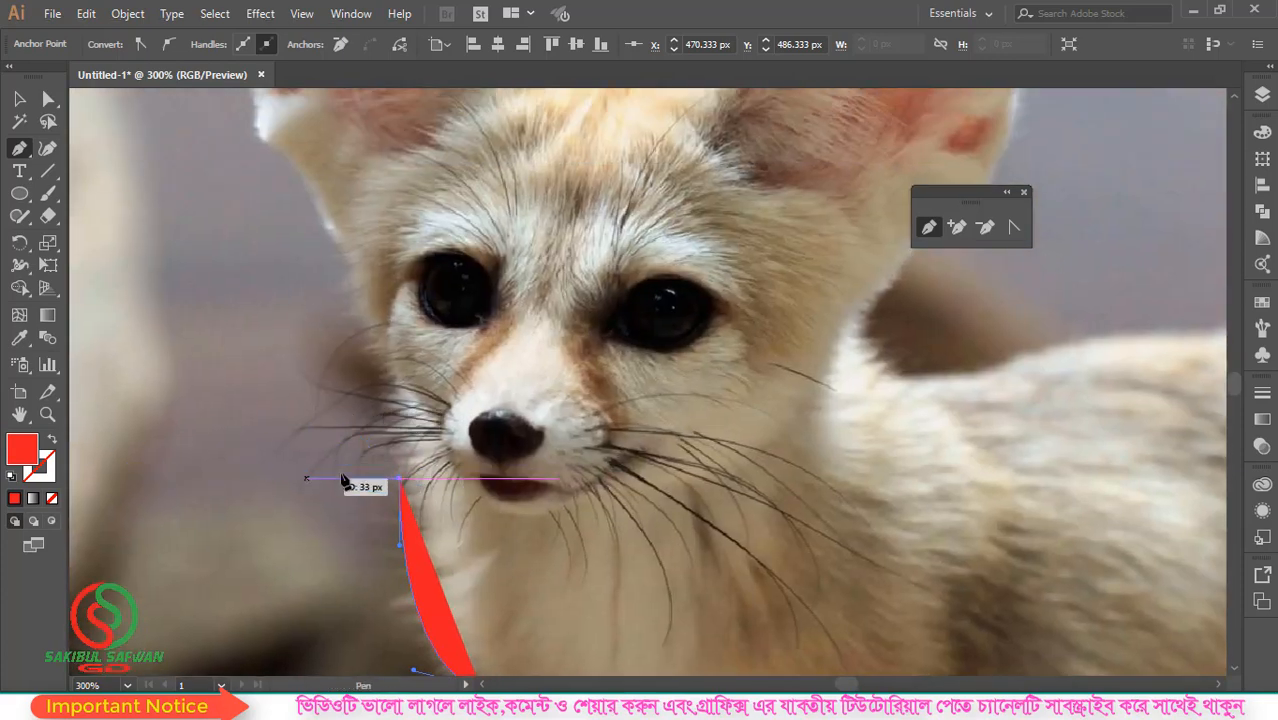
# Step: Curve the path around the left whiskers to a corner point on the cheek, and set the path's fill to None
pyautogui.moveTo(360, 309); pyautogui.dragTo(484, 205)
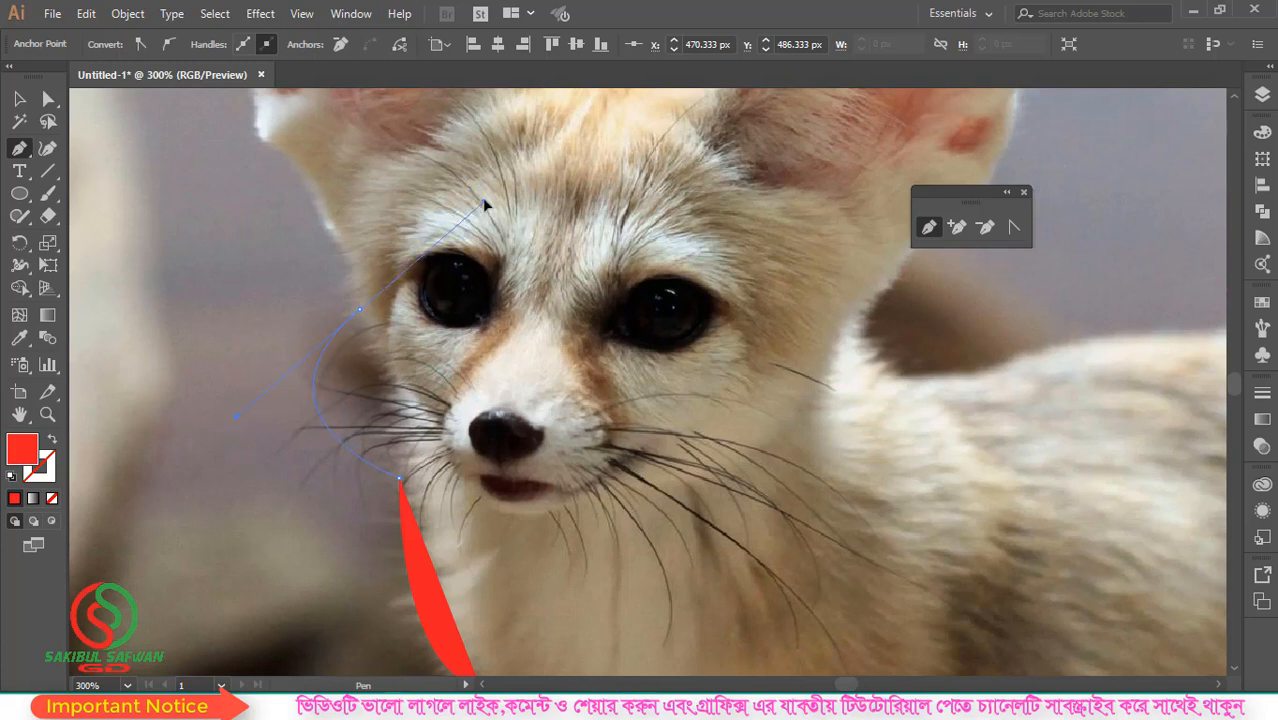
pyautogui.click(359, 309)
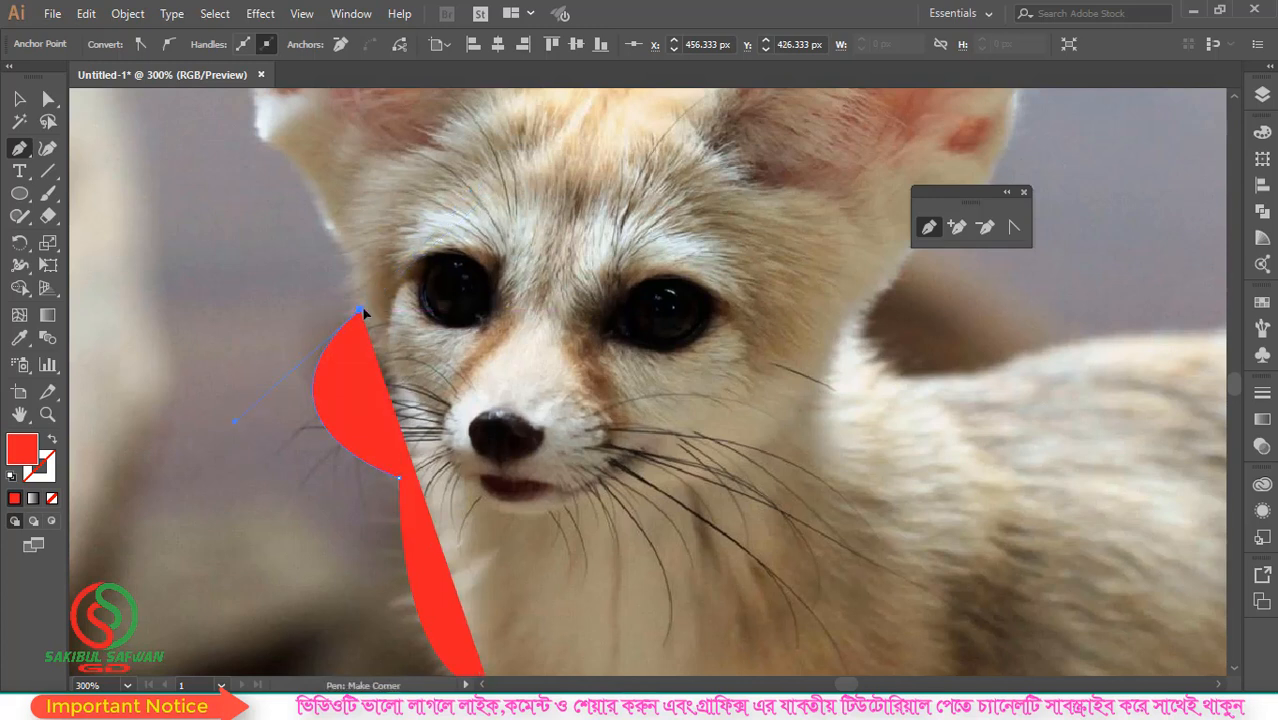
pyautogui.moveTo(435, 215); pyautogui.dragTo(447, 195)
pyautogui.moveTo(375, 289); pyautogui.dragTo(52, 510)
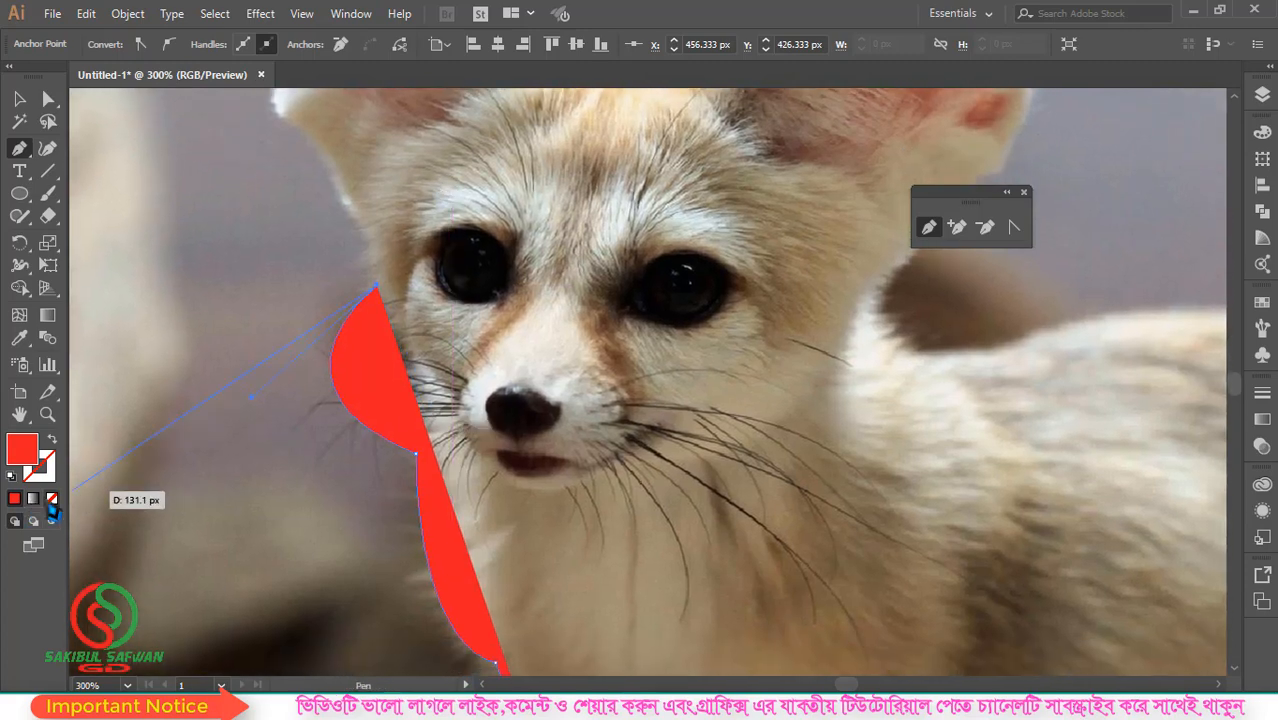
pyautogui.click(52, 498)
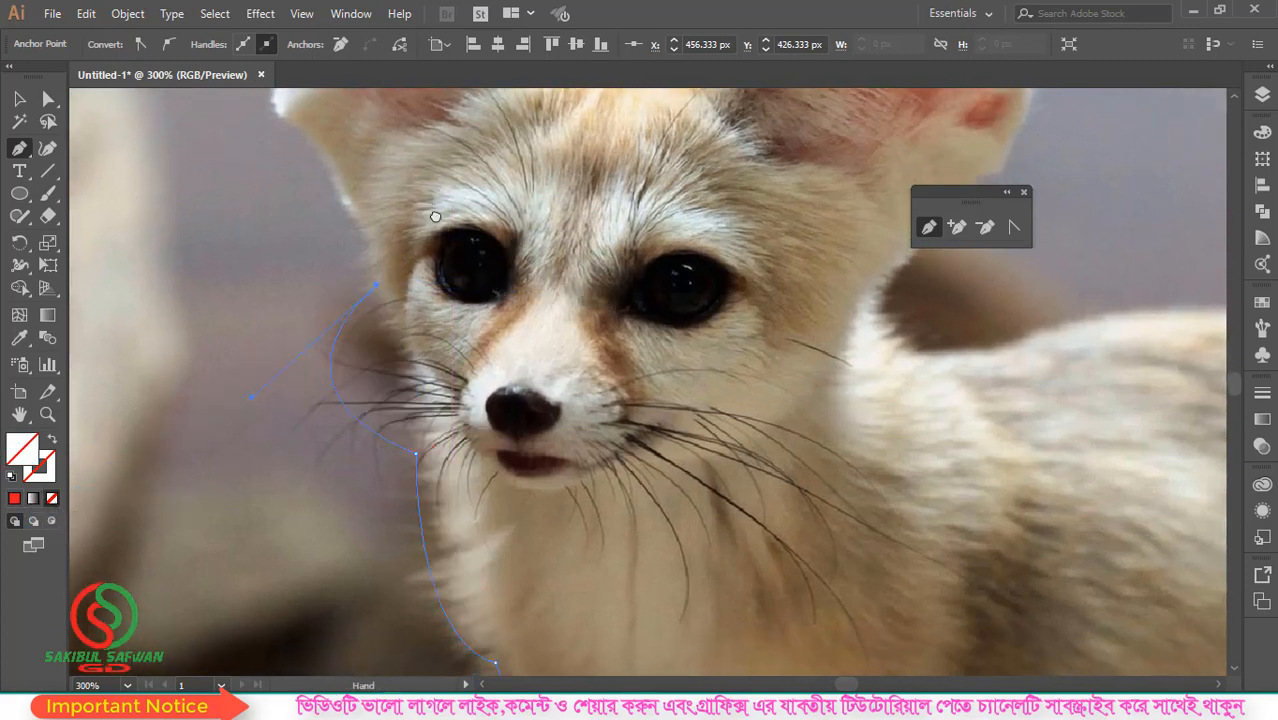
# Step: Continue the path up the left side of the head to the lower outer edge of the left ear, ending in corner points
pyautogui.moveTo(415, 170); pyautogui.dragTo(480, 388)
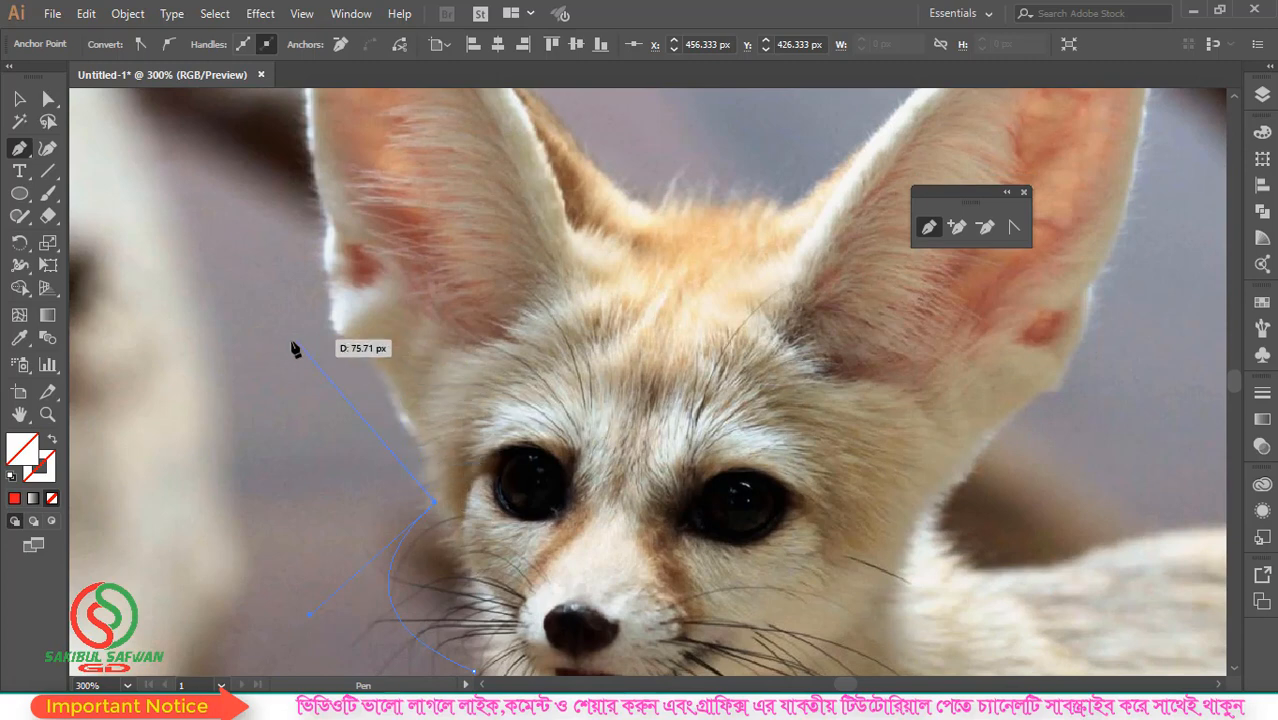
pyautogui.click(338, 332)
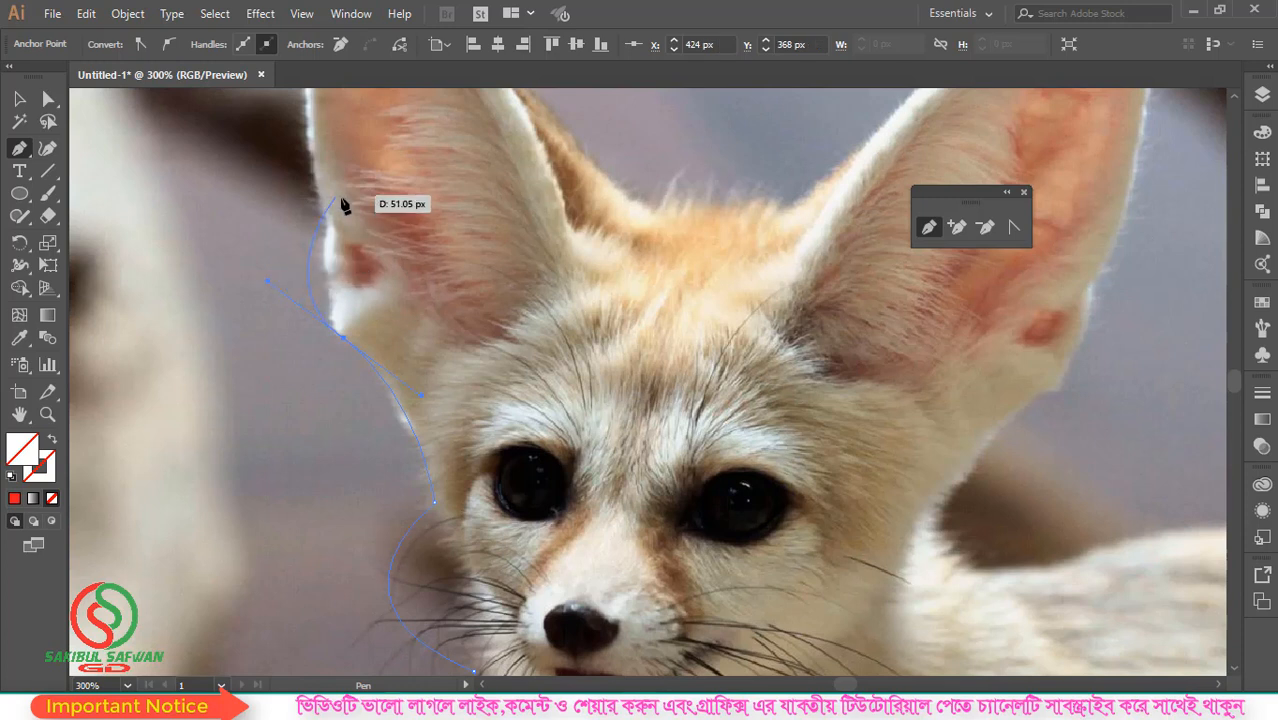
pyautogui.click(344, 338)
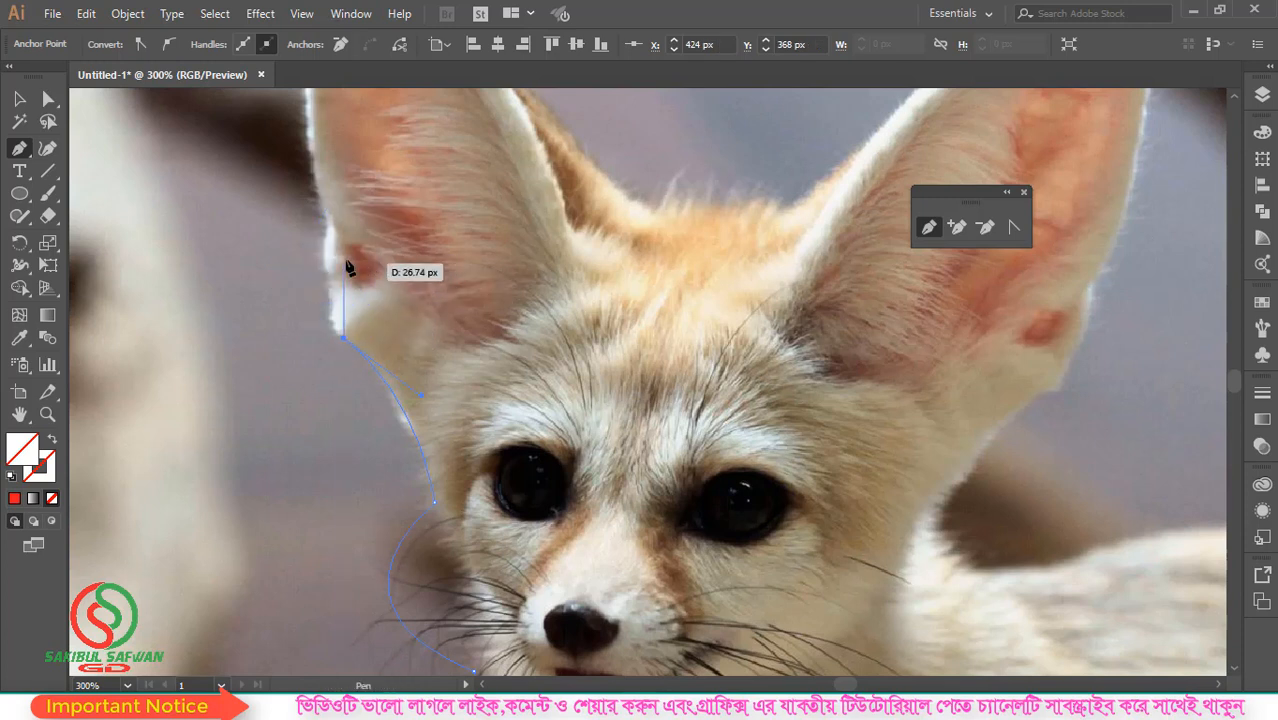
pyautogui.moveTo(338, 256); pyautogui.dragTo(404, 336)
pyautogui.scroll(1, 405, 336)
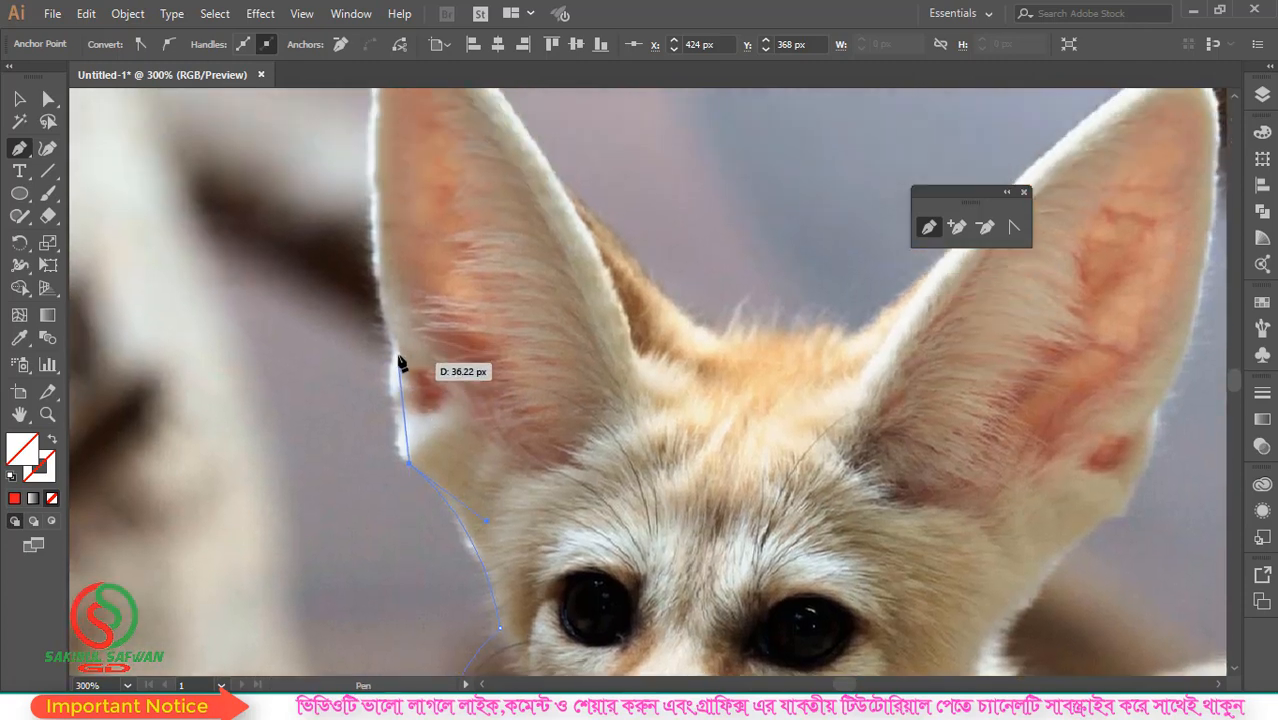
pyautogui.scroll(2, 394, 420)
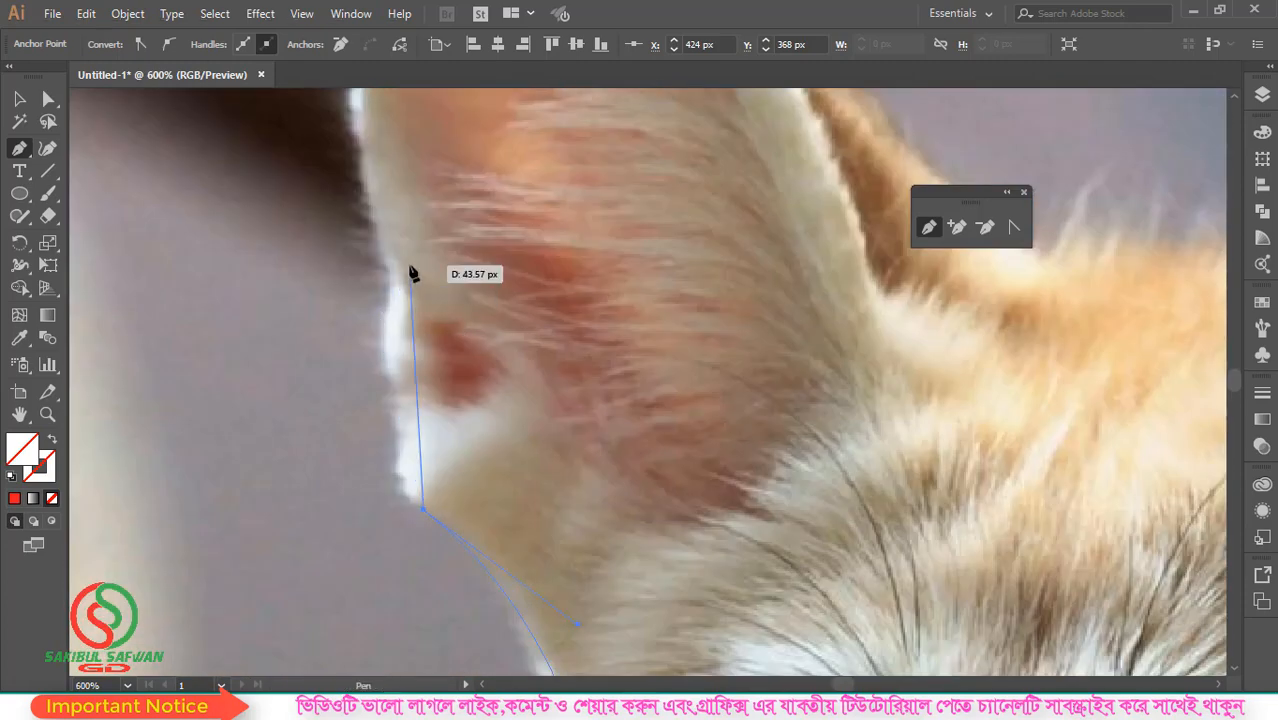
pyautogui.moveTo(389, 290); pyautogui.dragTo(485, 476)
pyautogui.click(390, 290)
# Step: Trace the outer edge of the fox's left ear and curve the path around its tip
pyautogui.scroll(-1, 456, 479)
pyautogui.moveTo(434, 414); pyautogui.dragTo(434, 506)
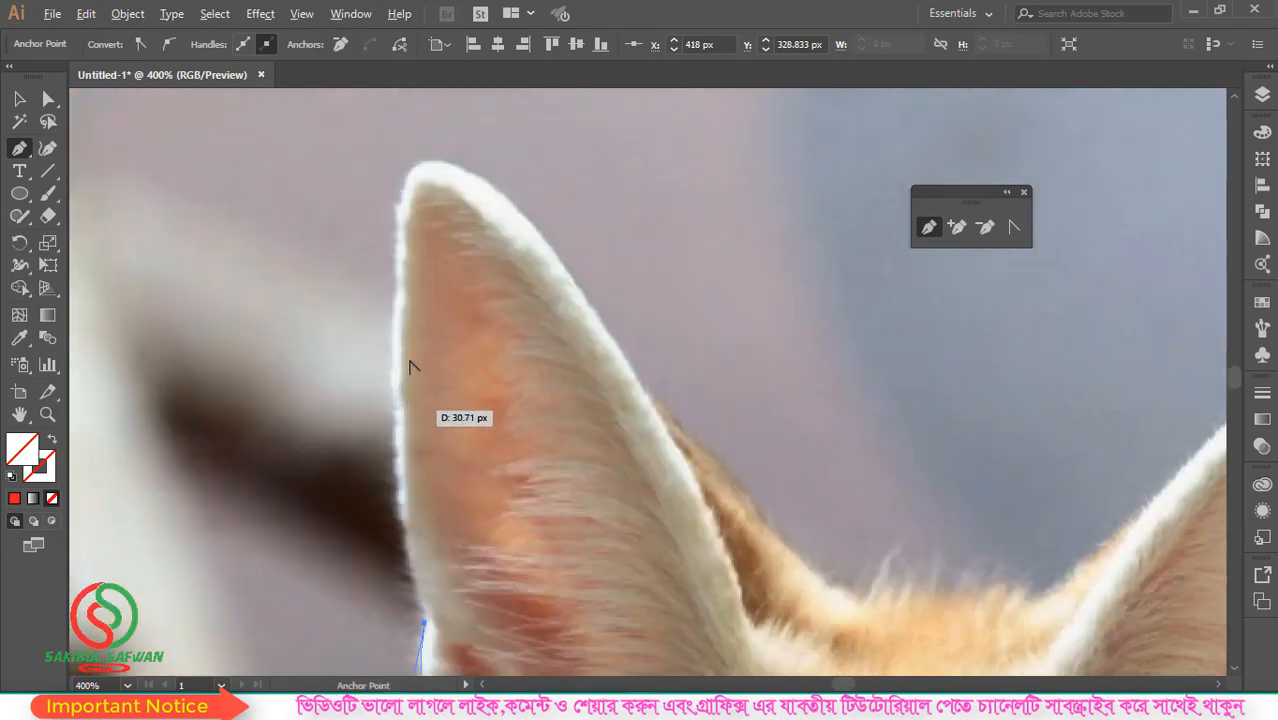
pyautogui.scroll(-1, 388, 287)
pyautogui.scroll(-1, 388, 287)
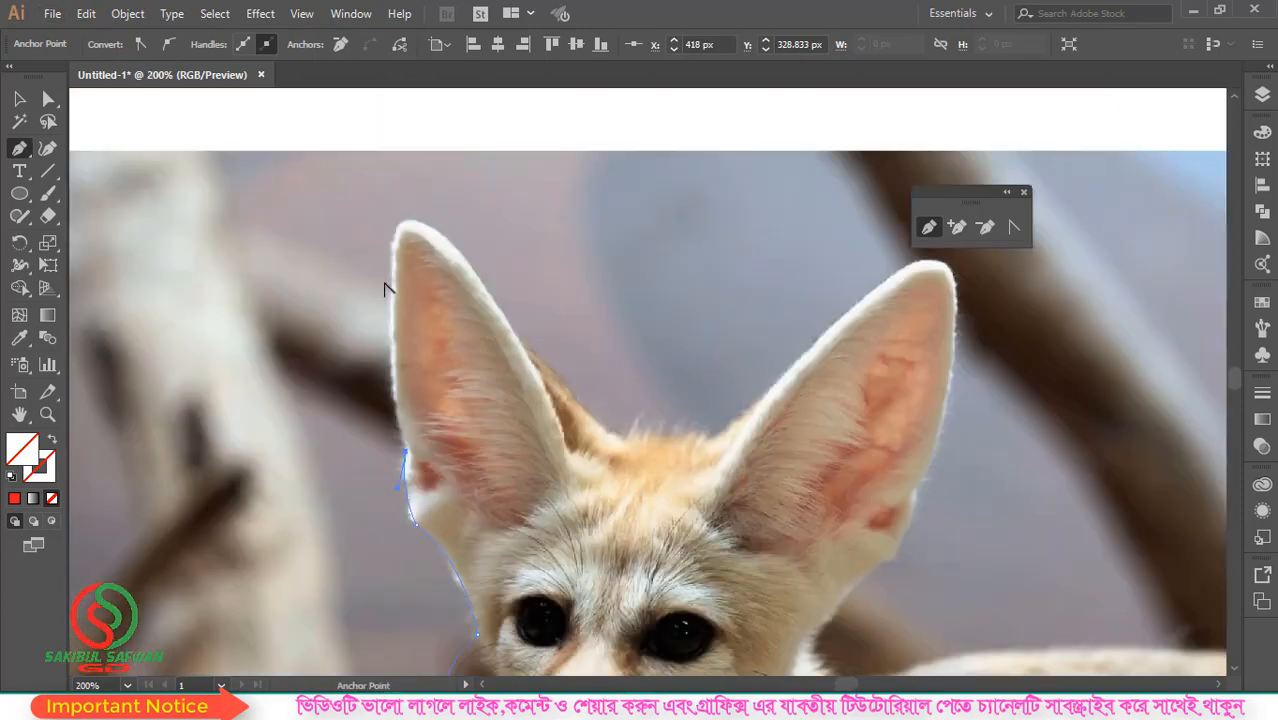
pyautogui.moveTo(397, 232); pyautogui.dragTo(415, 152)
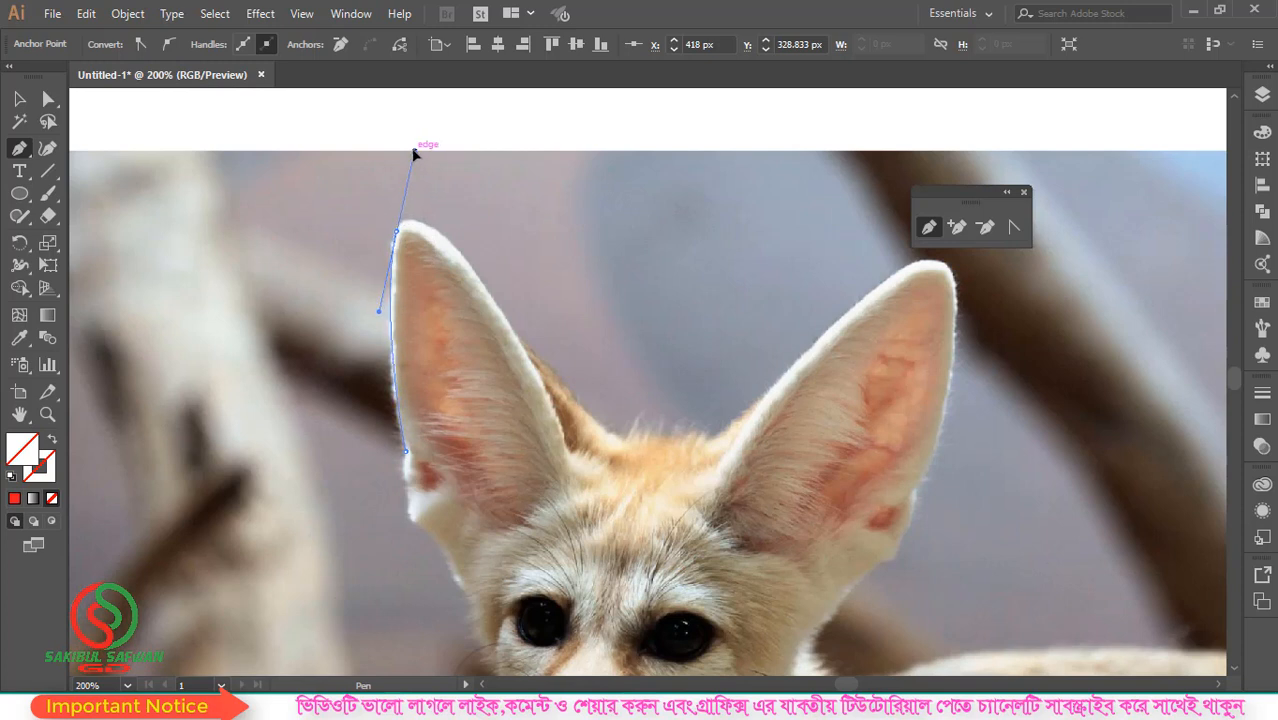
pyautogui.click(396, 232)
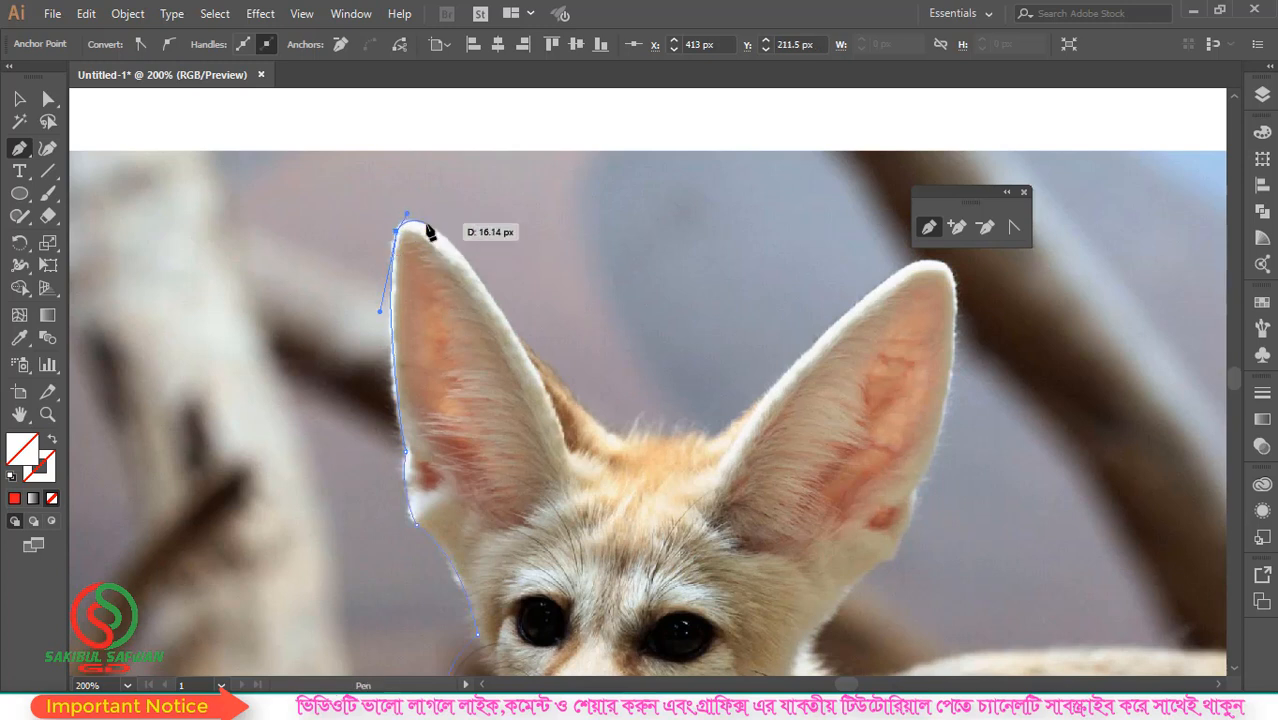
pyautogui.moveTo(451, 247); pyautogui.dragTo(471, 270)
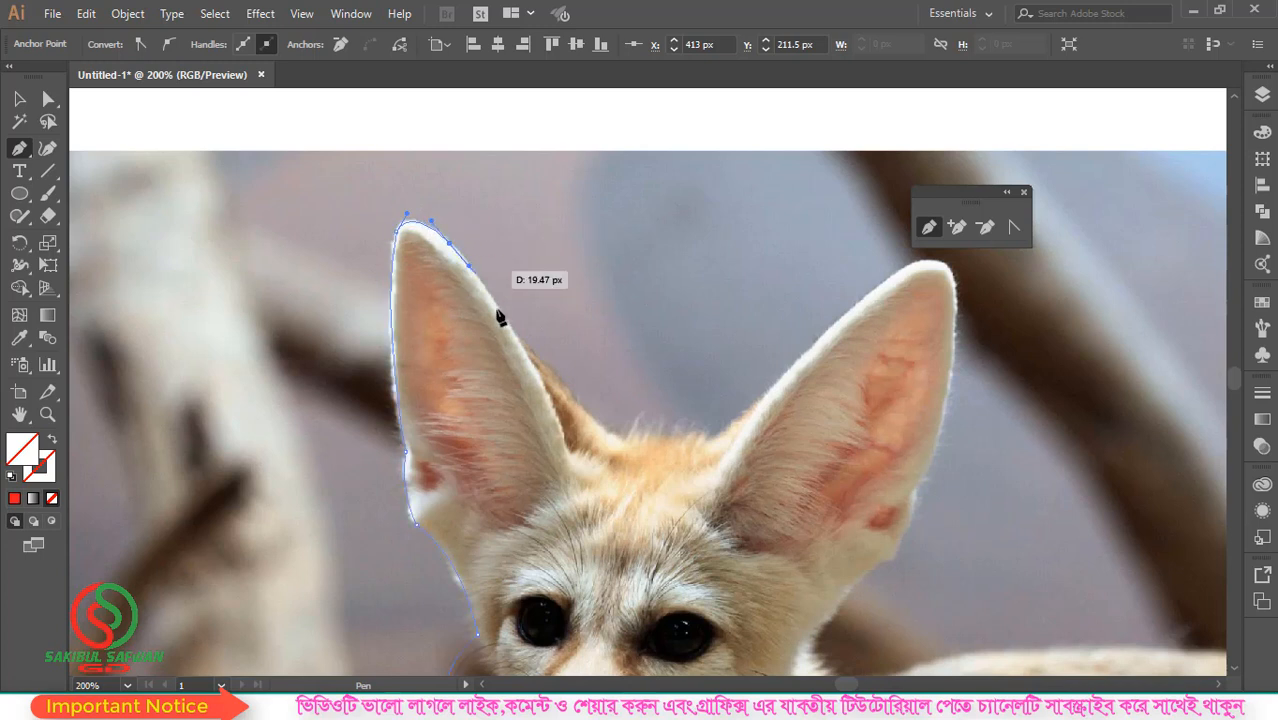
# Step: Continue the path down the left ear's inner side, across the top of the head and up to the right ear's tip
pyautogui.moveTo(607, 431); pyautogui.dragTo(656, 456)
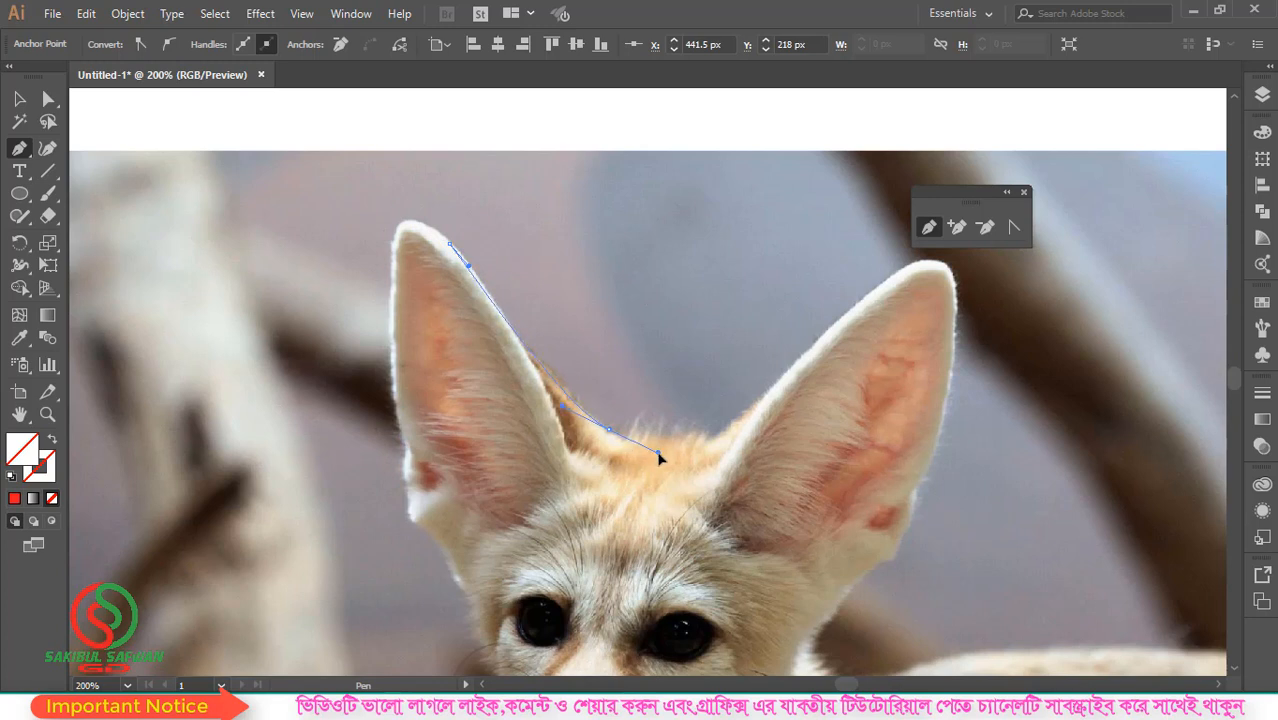
pyautogui.moveTo(767, 403); pyautogui.dragTo(767, 403)
pyautogui.moveTo(938, 262); pyautogui.dragTo(1016, 265)
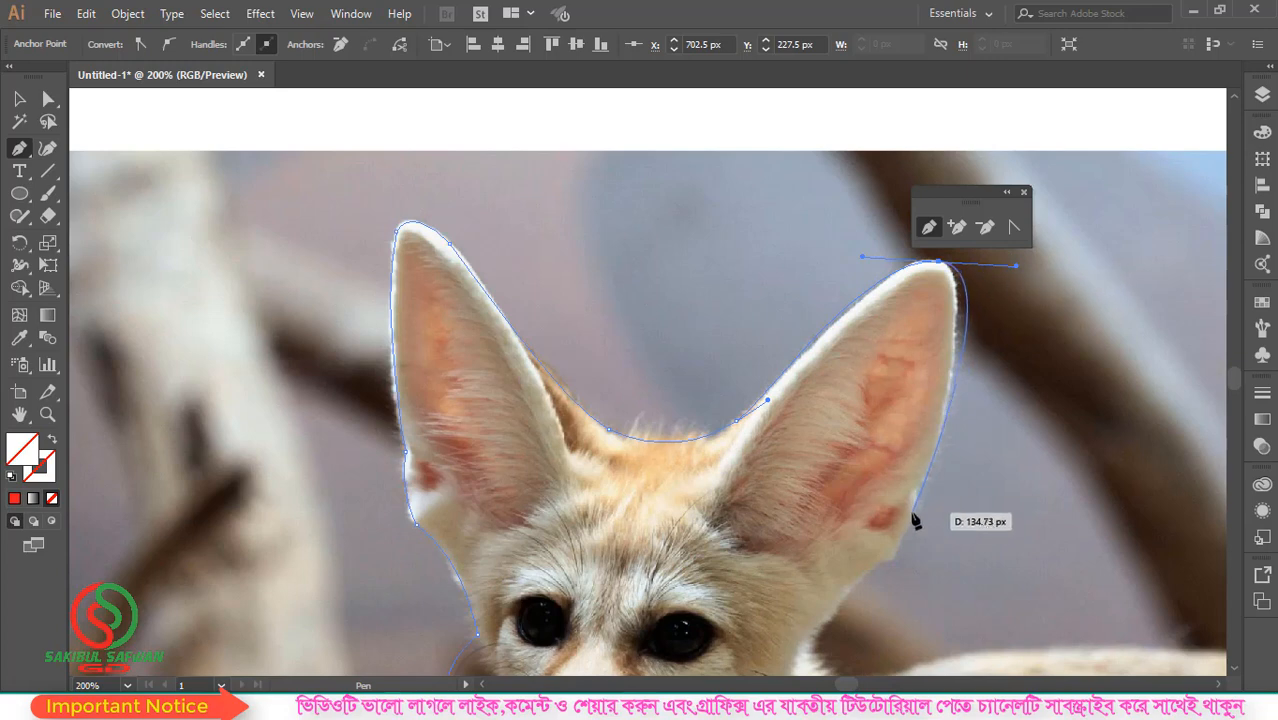
# Step: Trace the outer edge of the fox's right ear and the right side of the head down to the neck
pyautogui.scroll(1, 930, 512)
pyautogui.scroll(-2, 874, 556)
pyautogui.moveTo(860, 326); pyautogui.dragTo(818, 328)
pyautogui.moveTo(787, 487); pyautogui.dragTo(748, 577)
pyautogui.scroll(-2, 750, 565)
pyautogui.click(787, 374)
pyautogui.moveTo(764, 433); pyautogui.dragTo(750, 443)
# Step: Trace the fox's neck, back and rump past the photo's lower-right corner and close the path at its starting point
pyautogui.click(725, 522)
pyautogui.moveTo(944, 499); pyautogui.dragTo(1032, 508)
pyautogui.moveTo(1077, 548); pyautogui.dragTo(1108, 594)
pyautogui.scroll(-3, 1100, 590)
pyautogui.moveTo(913, 520); pyautogui.dragTo(930, 533)
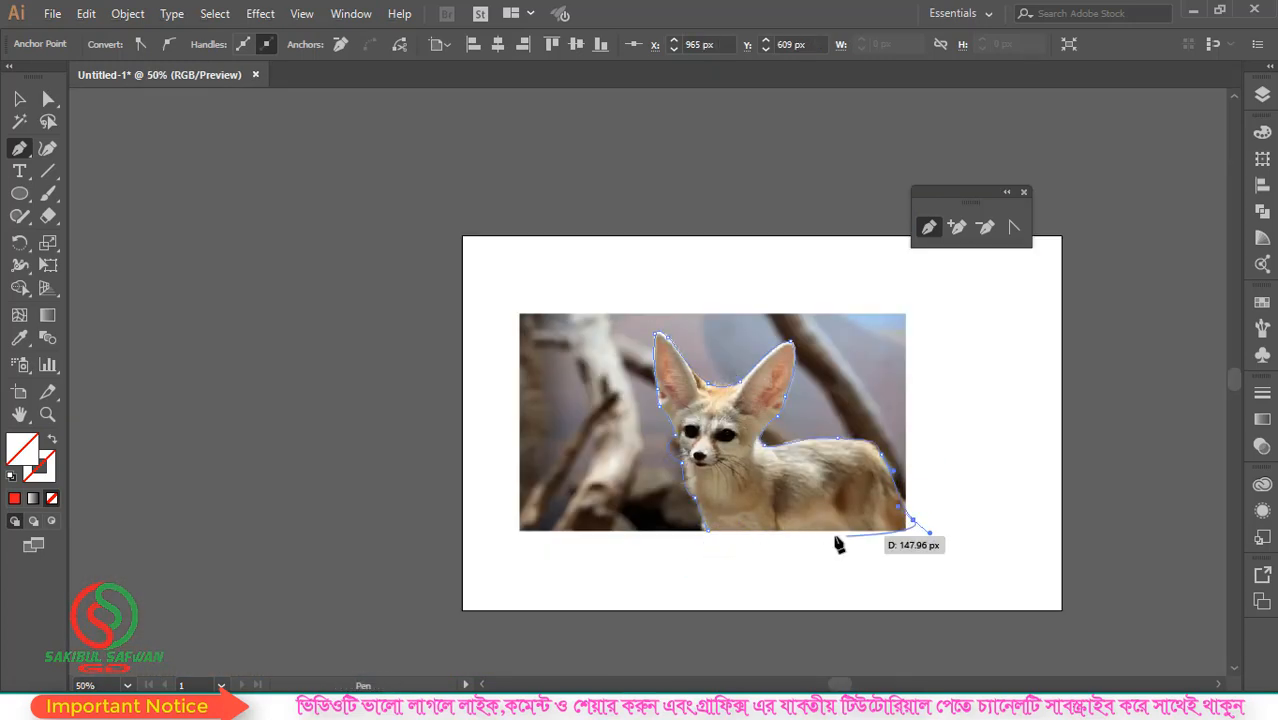
pyautogui.click(707, 530)
# Step: Thicken the finished fox outline's stroke and move the outline to the right of the photo
pyautogui.scroll(-2, 725, 495)
pyautogui.click(20, 99)
pyautogui.click(344, 249)
pyautogui.click(709, 495)
pyautogui.scroll(3, 708, 492)
pyautogui.click(246, 44)
pyautogui.scroll(8, 246, 44)
pyautogui.moveTo(480, 330); pyautogui.dragTo(1100, 400)
pyautogui.click(1116, 428)
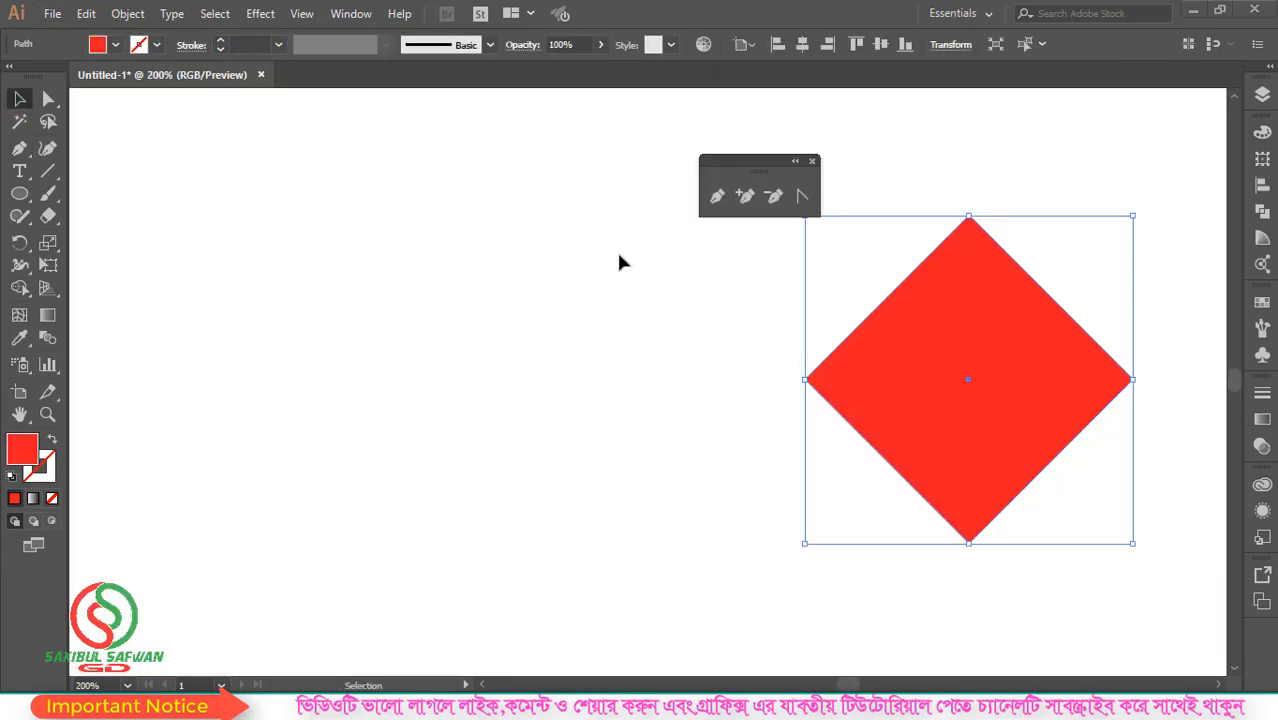